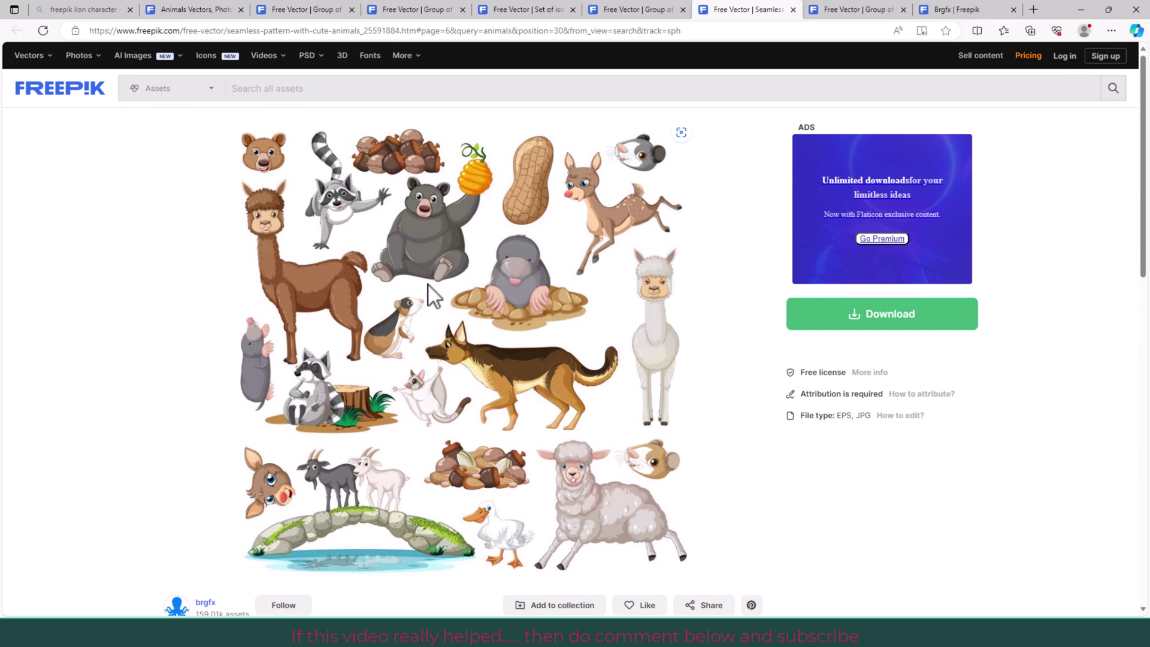
# Step: Browse the Freepik animal vector tabs, then return to the 'Group of wild african animal in the forest scene' page
pyautogui.click(192, 9)
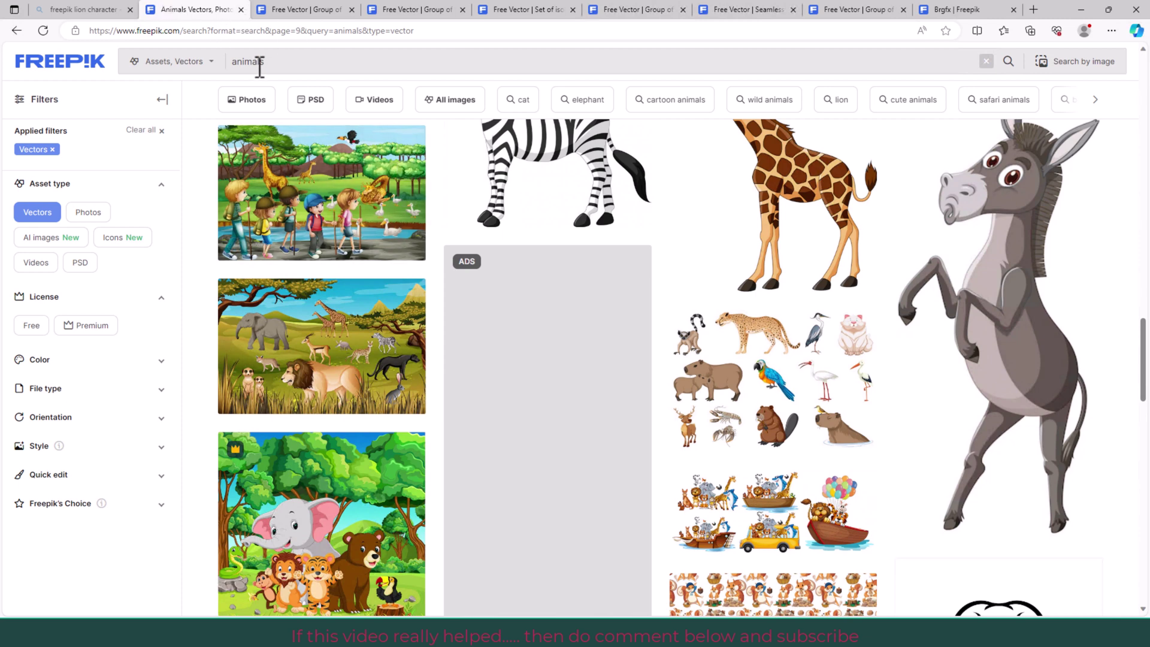
pyautogui.click(265, 11)
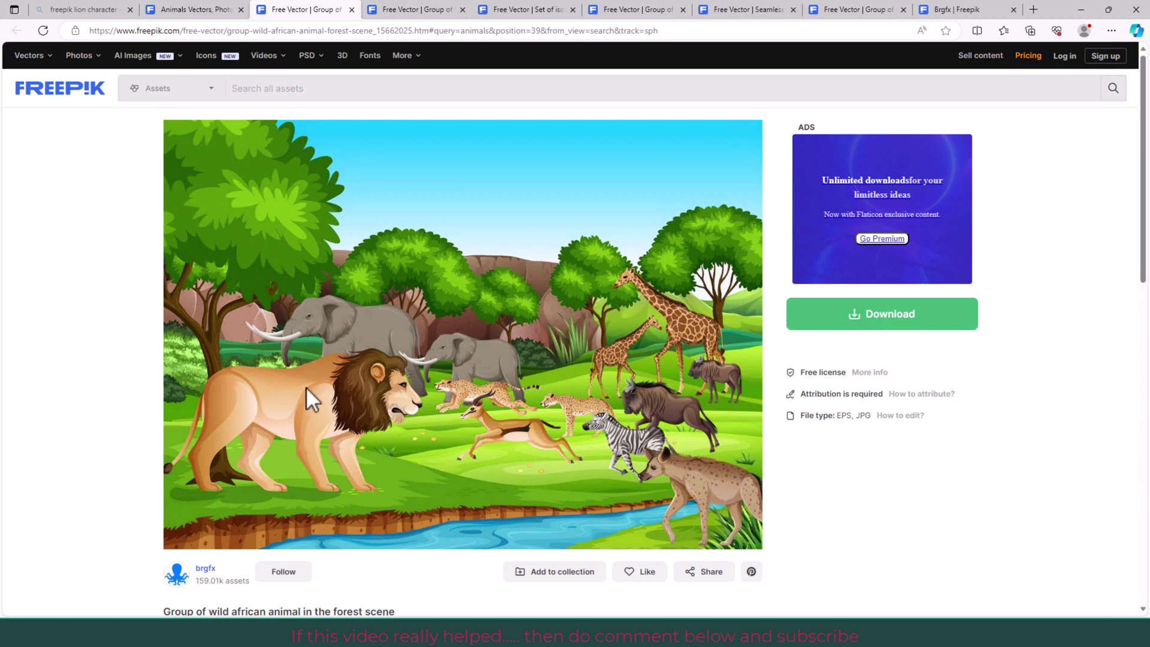
pyautogui.click(423, 12)
pyautogui.moveTo(463, 314)
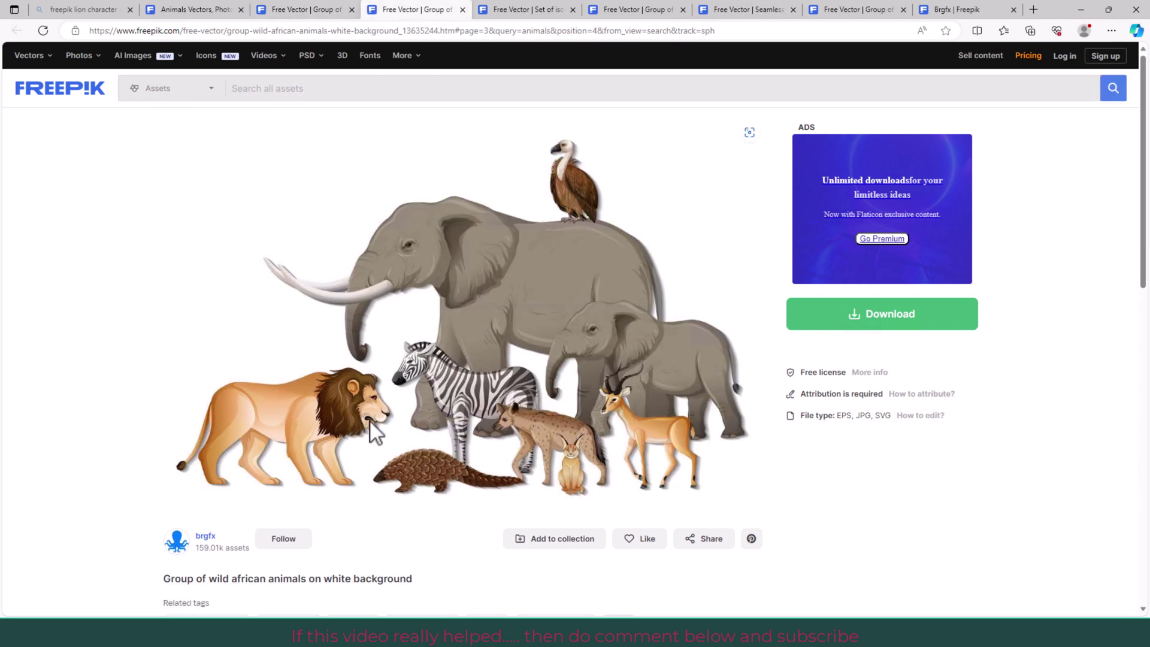
pyautogui.click(506, 11)
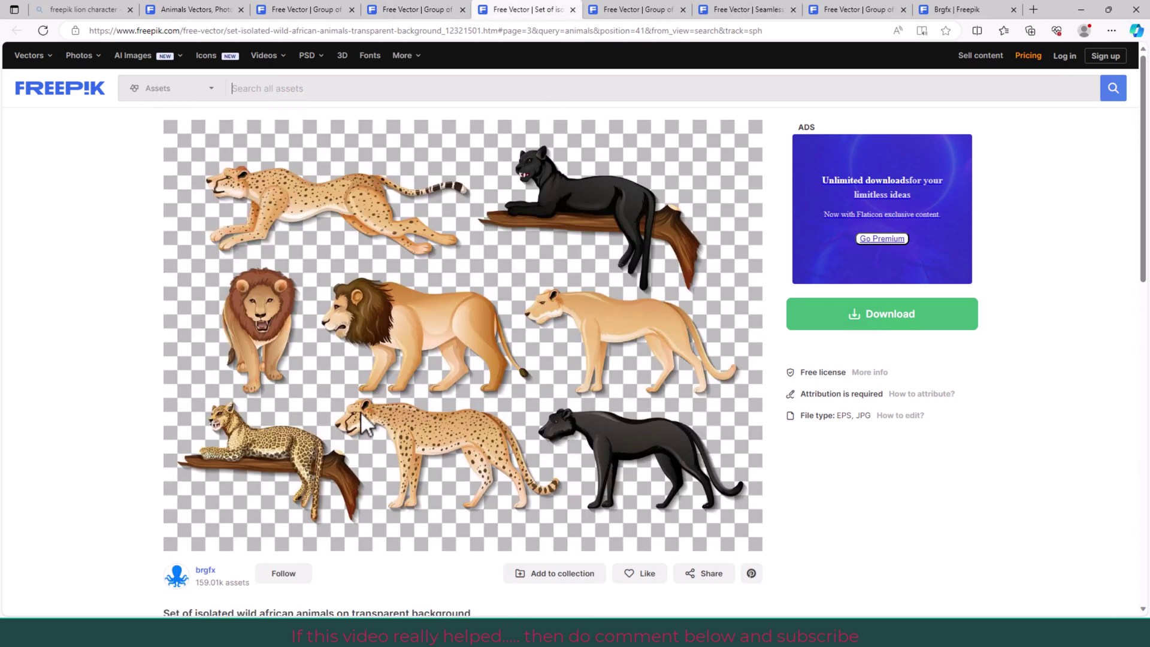
pyautogui.click(624, 13)
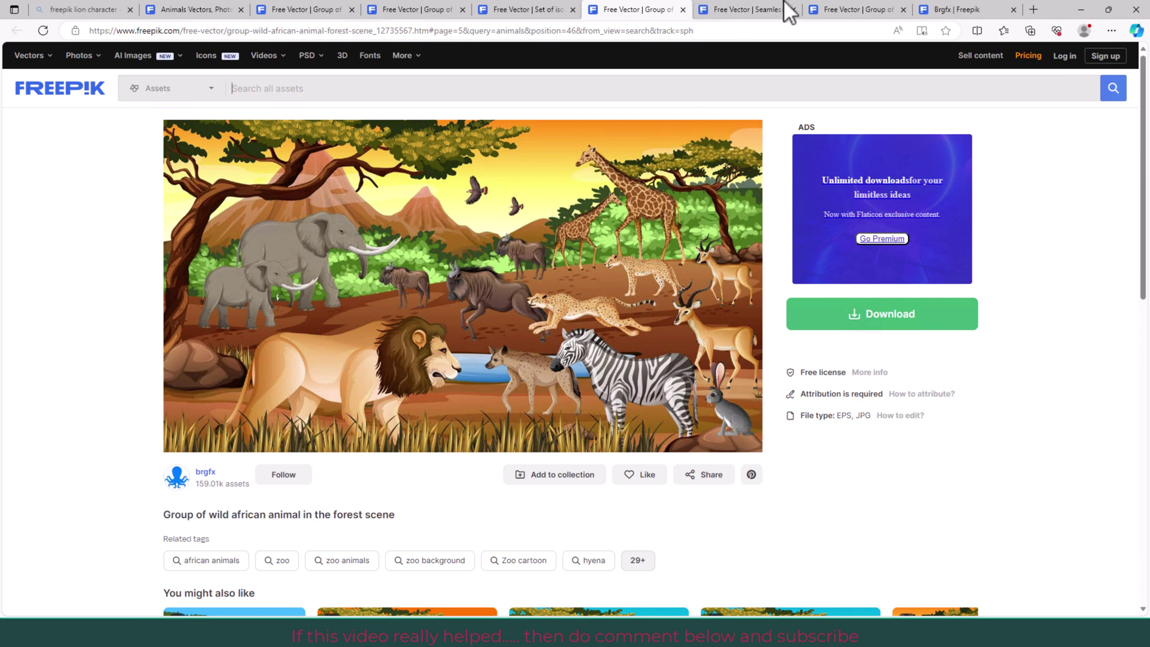
pyautogui.click(742, 9)
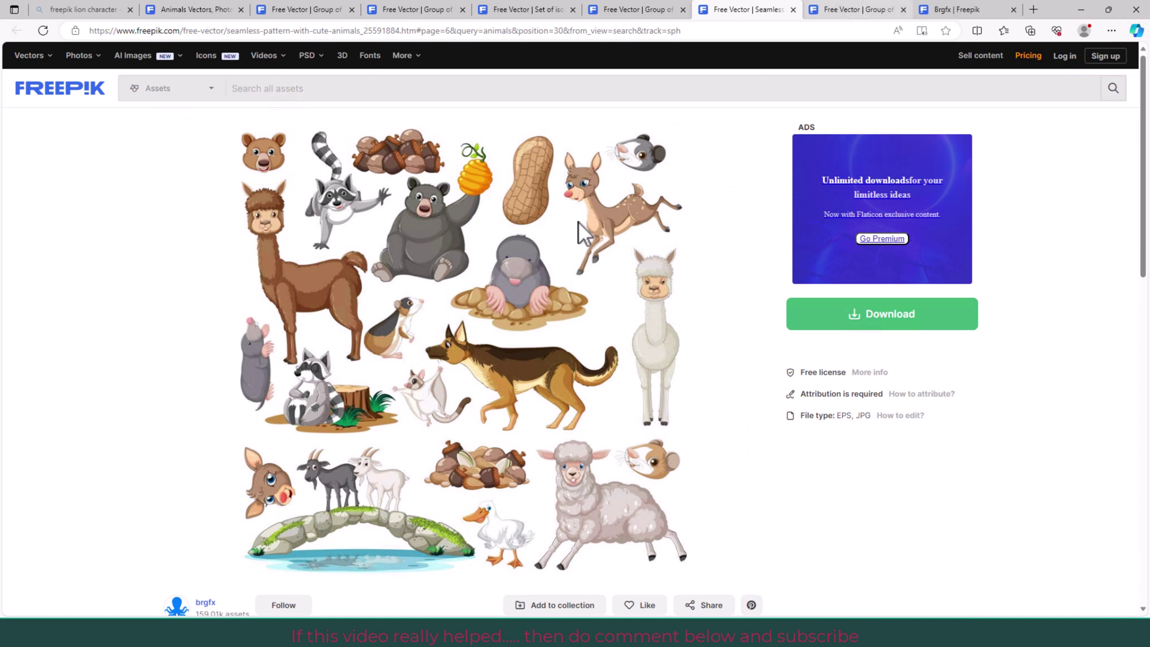
pyautogui.hotkey('ctrl', 'shift', 'Tab')
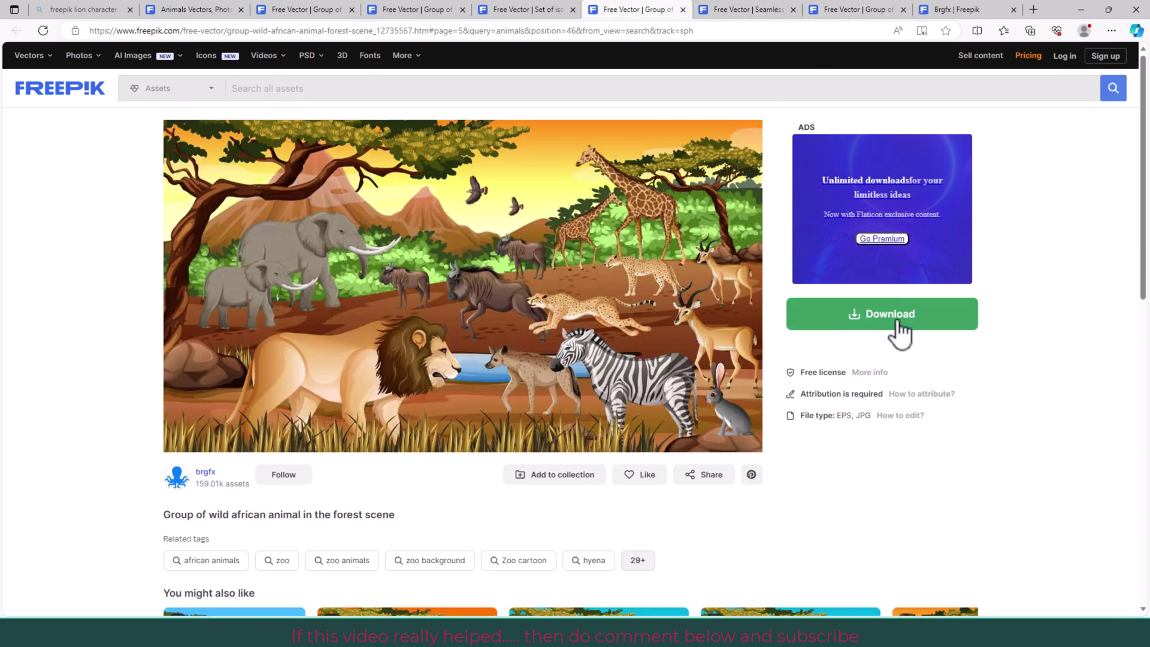
# Step: Confirm the forest scene comes as EPS and JPG, then start its free download
pyautogui.click(912, 323)
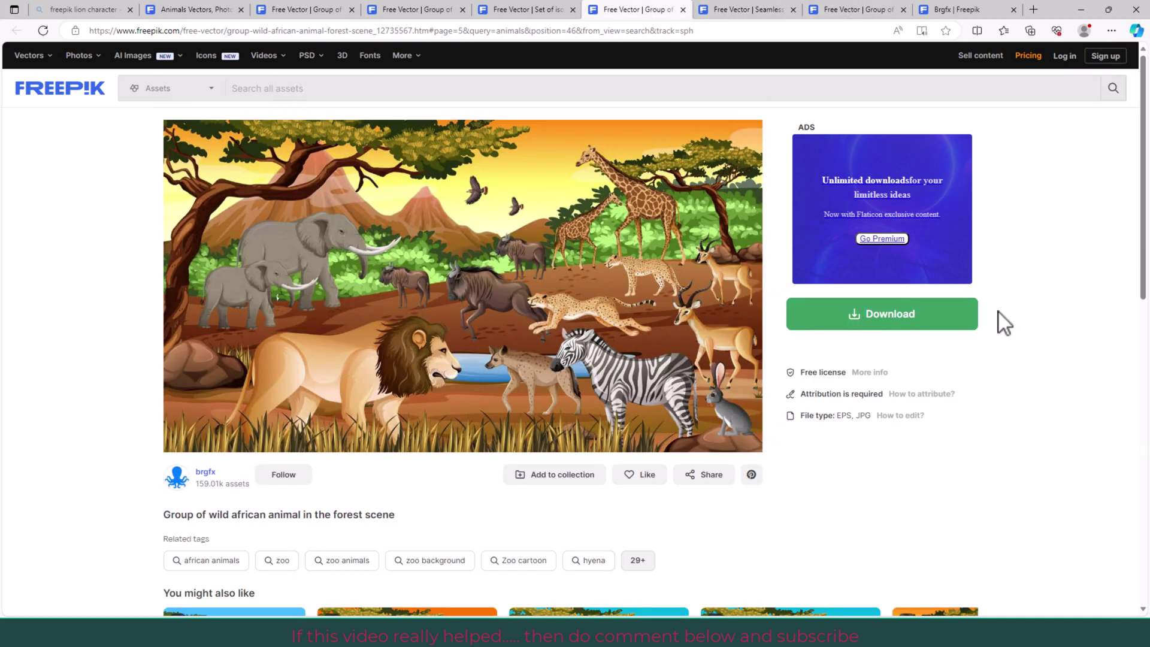
pyautogui.doubleClick(844, 415)
pyautogui.doubleClick(863, 416)
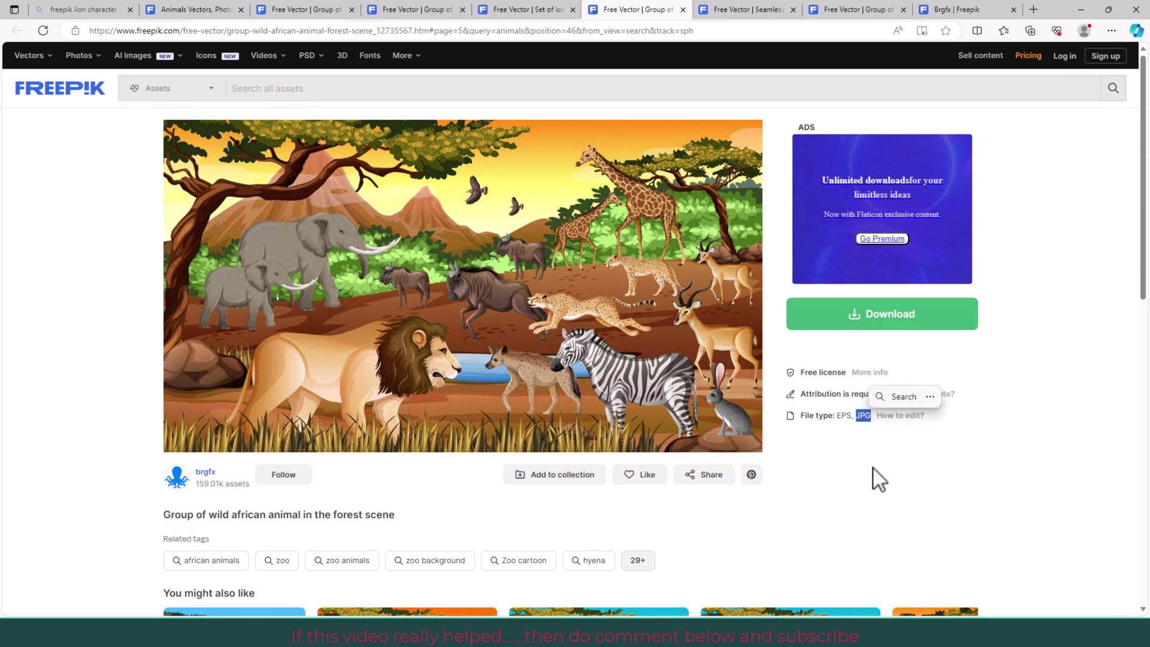
pyautogui.click(1047, 451)
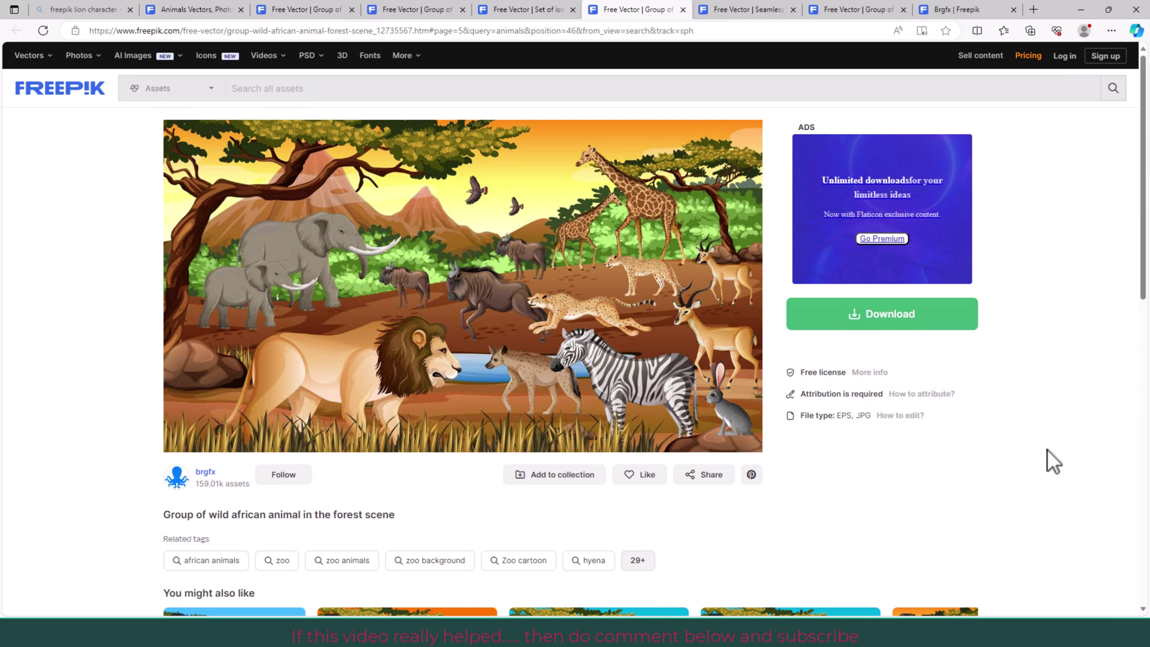
pyautogui.doubleClick(844, 415)
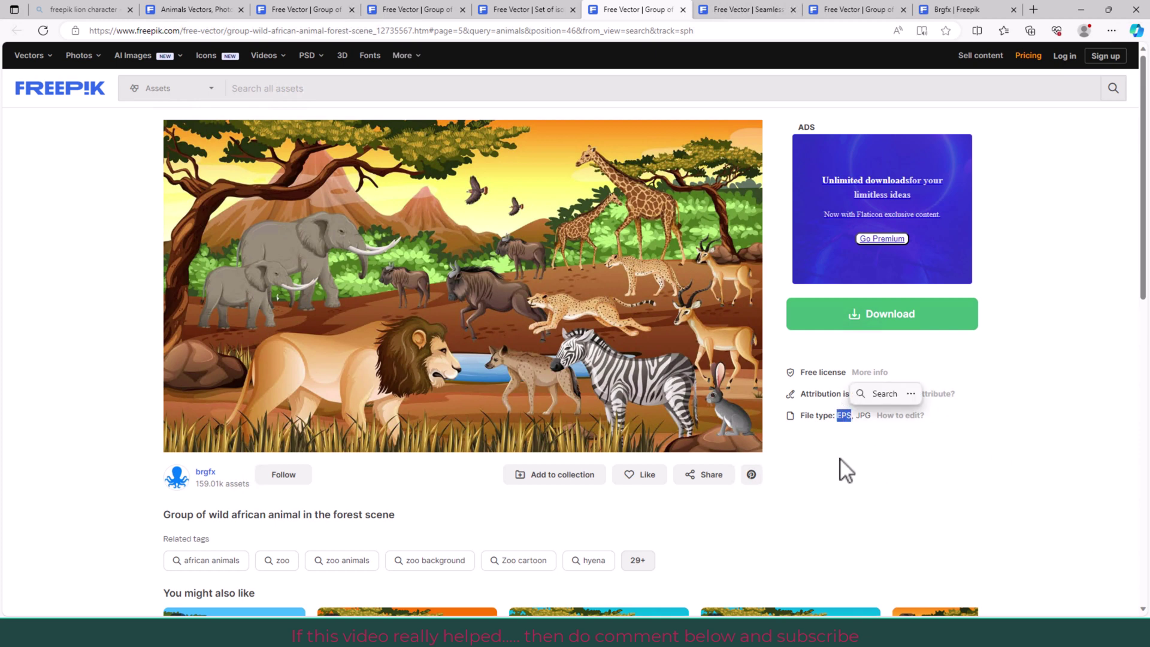
pyautogui.click(1055, 418)
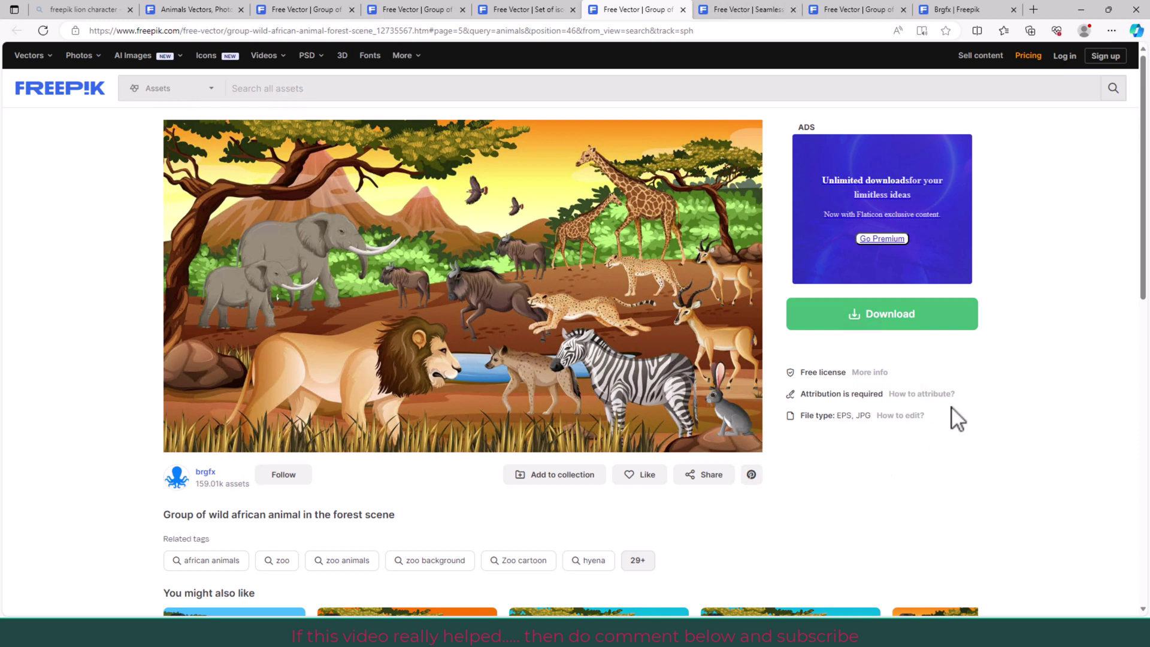
pyautogui.click(881, 317)
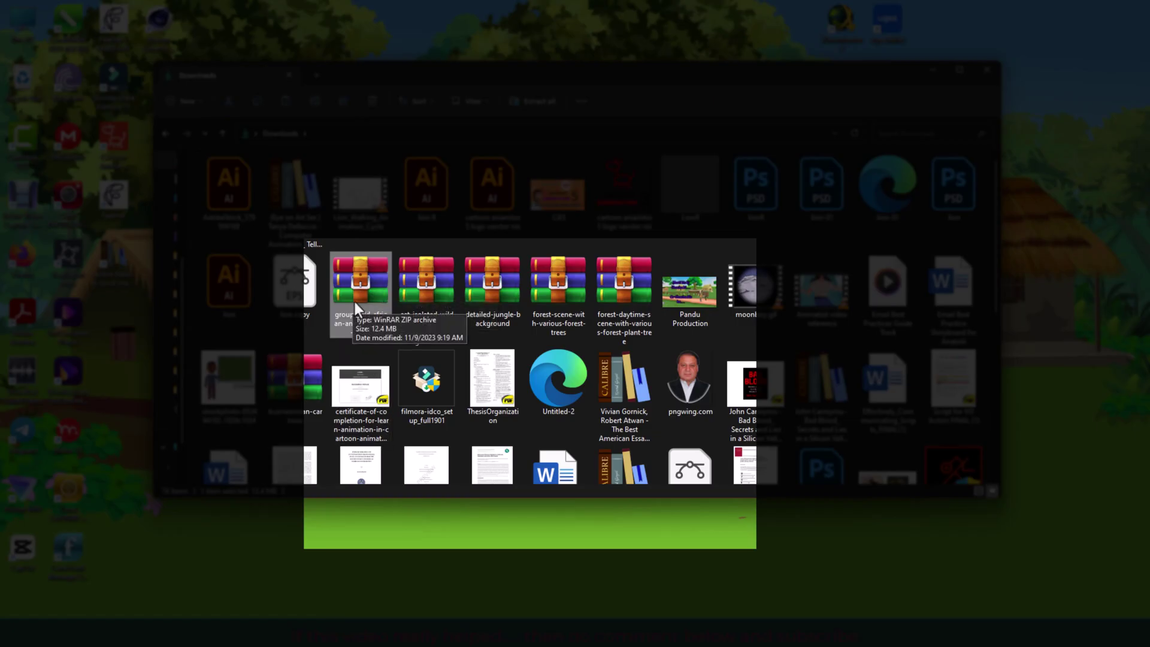
# Step: Extract the downloaded ZIP into its own folder with WinRAR and open it
pyautogui.rightClick(358, 296)
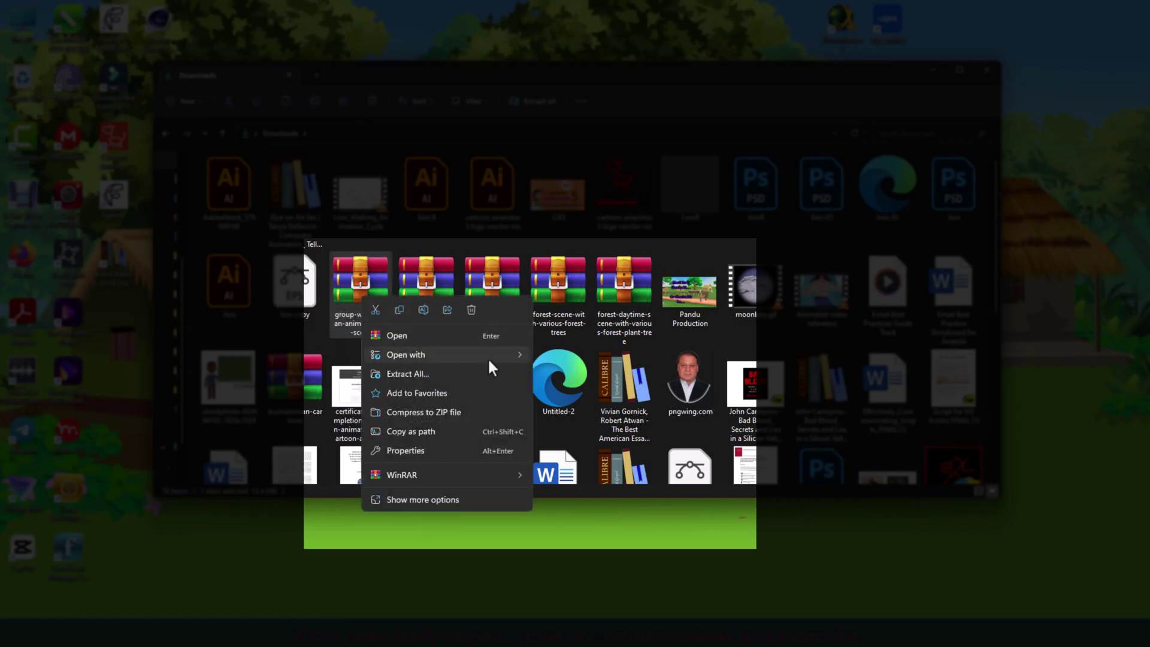
pyautogui.moveTo(441, 474)
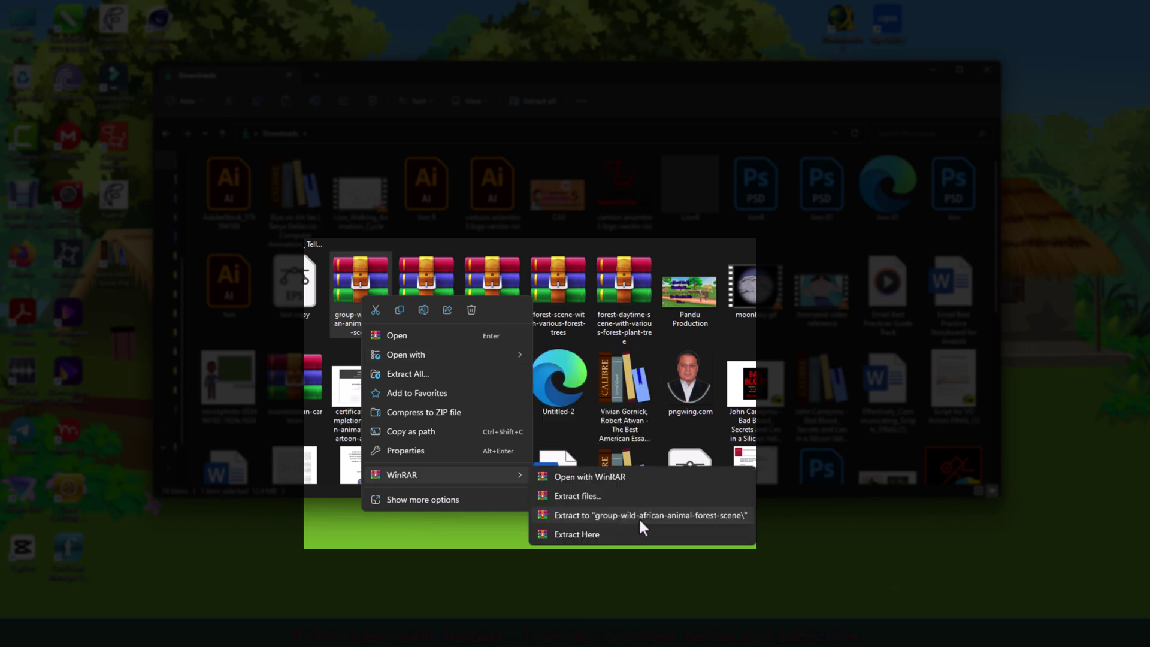
pyautogui.click(640, 516)
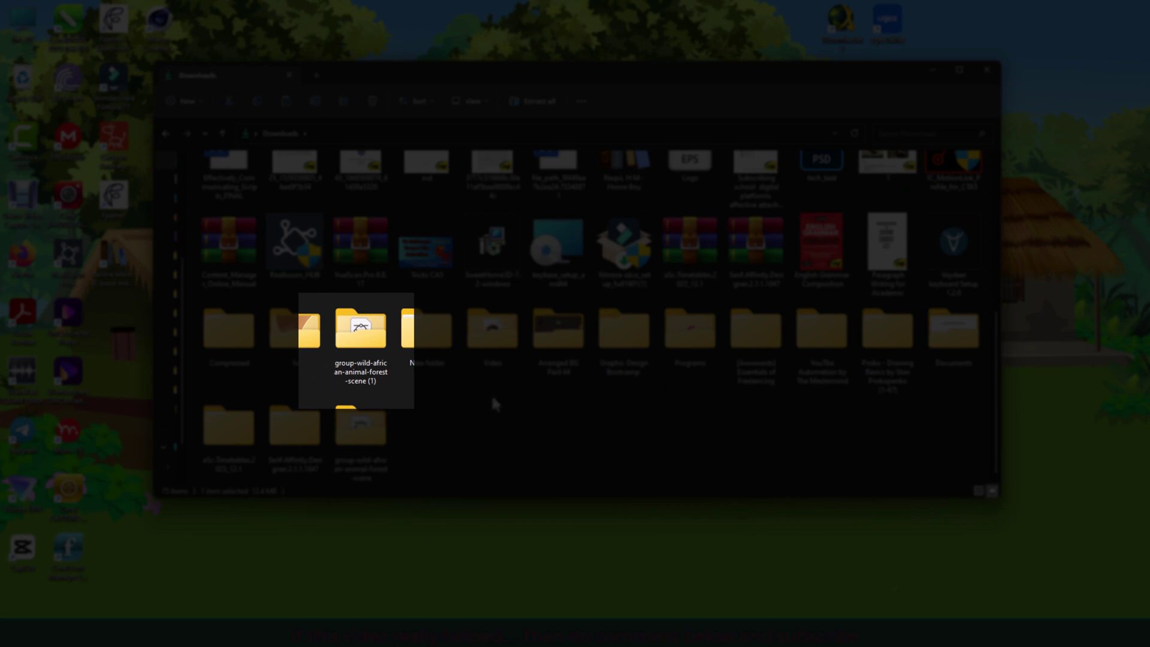
pyautogui.doubleClick(375, 350)
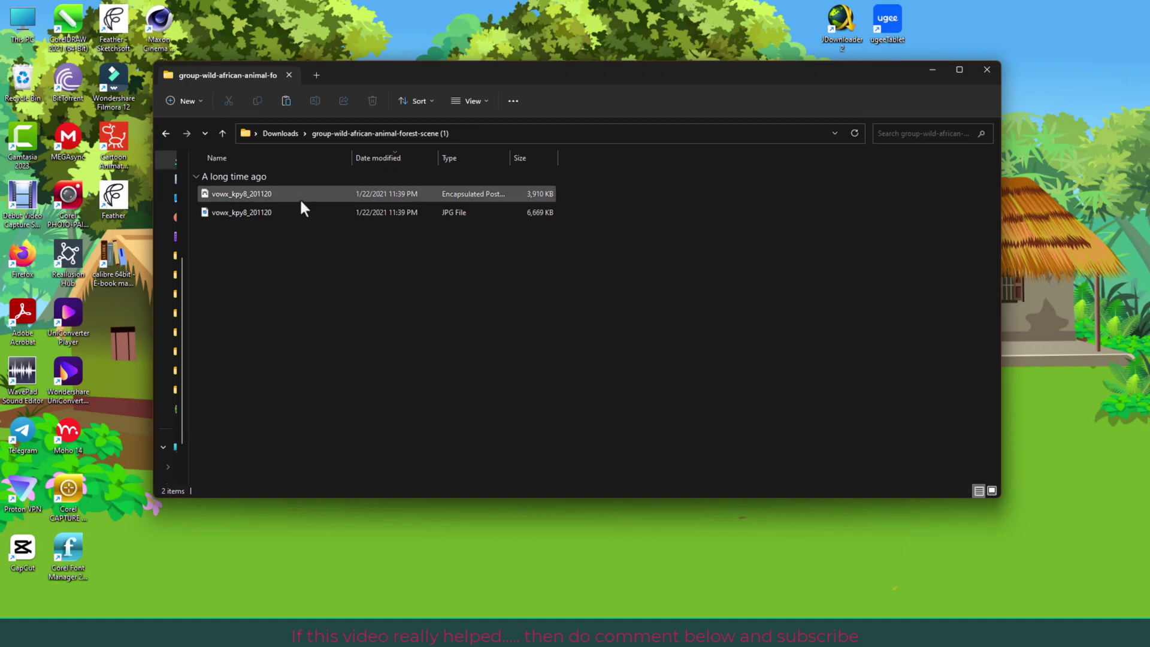
# Step: Preview the JPG version in Photos, then select the EPS file
pyautogui.click(260, 215)
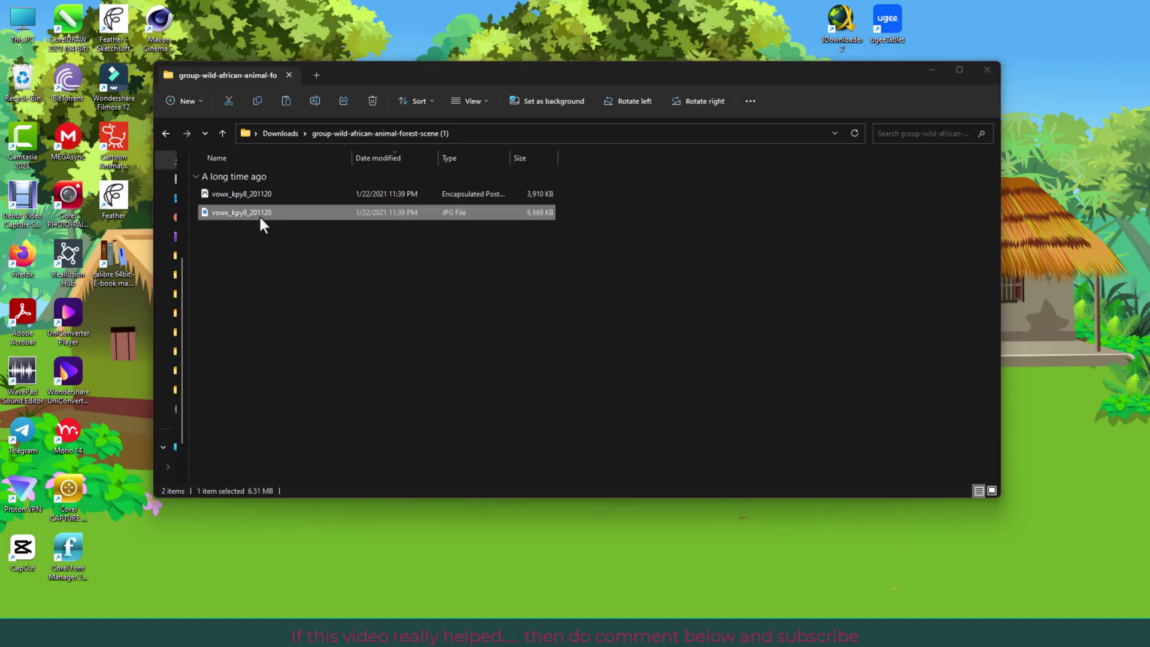
pyautogui.doubleClick(260, 215)
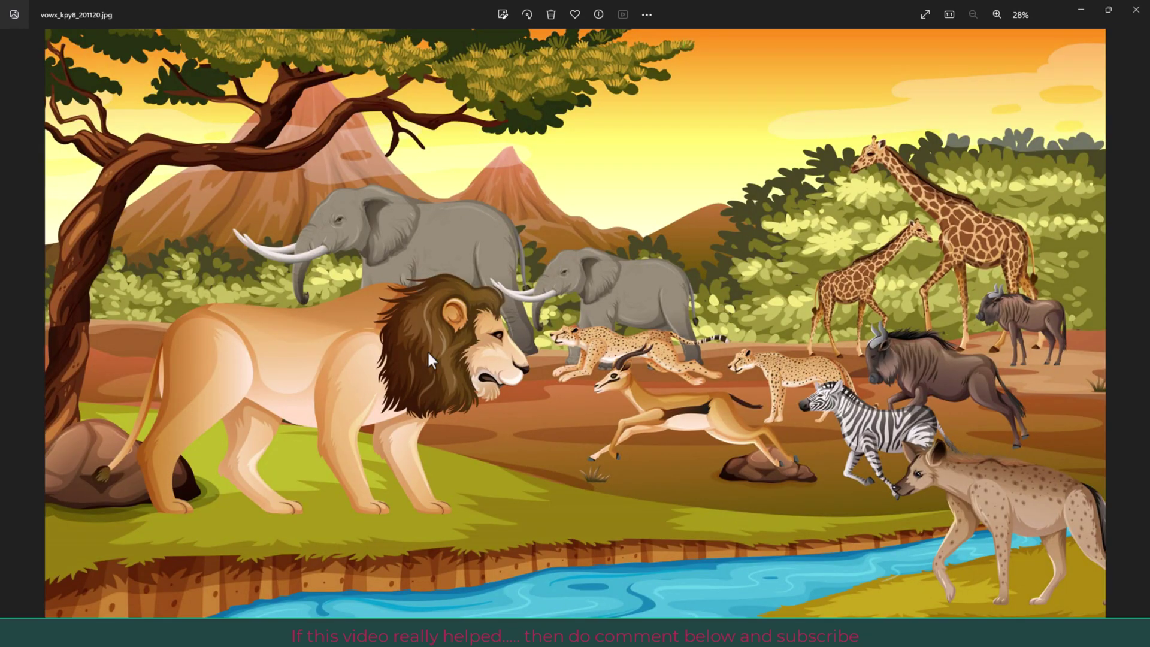
pyautogui.click(1137, 9)
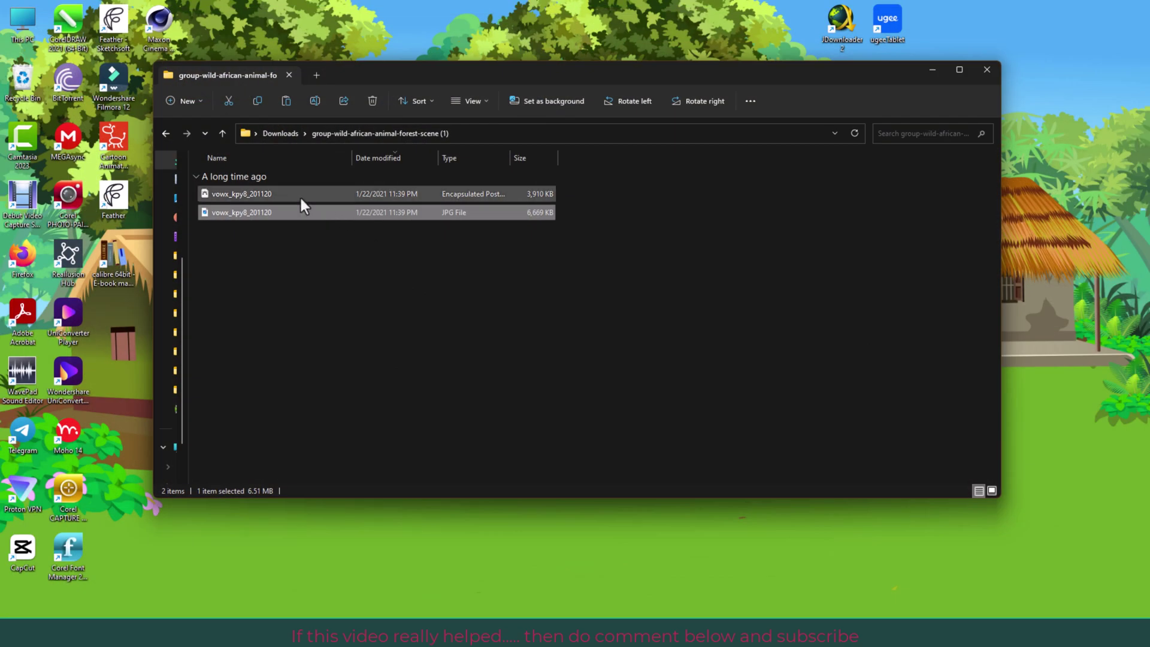
pyautogui.click(265, 193)
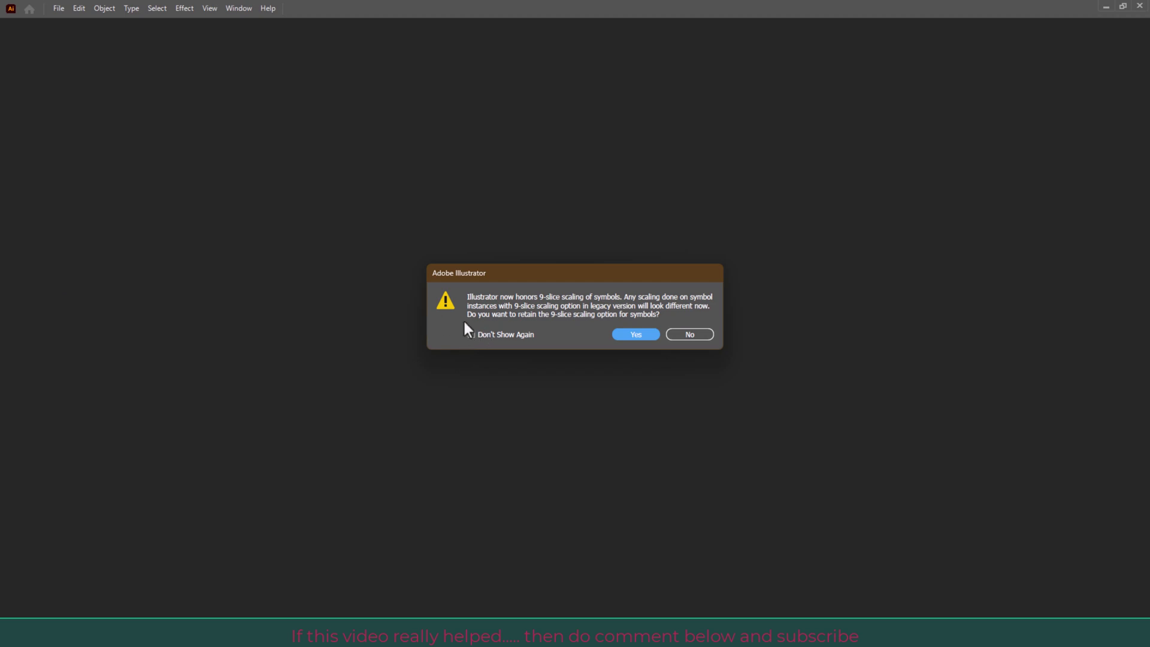
# Step: Dismiss the 9-slice scaling warning and expand Layer 1 and its Clip Group
pyautogui.click(635, 339)
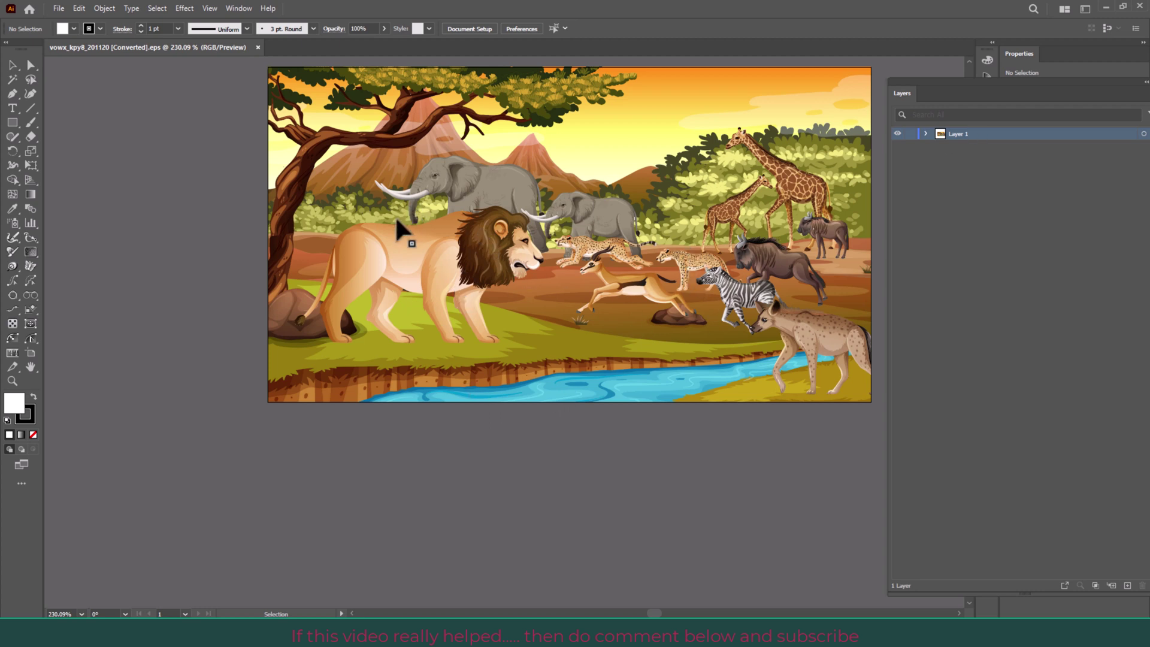
pyautogui.click(460, 269)
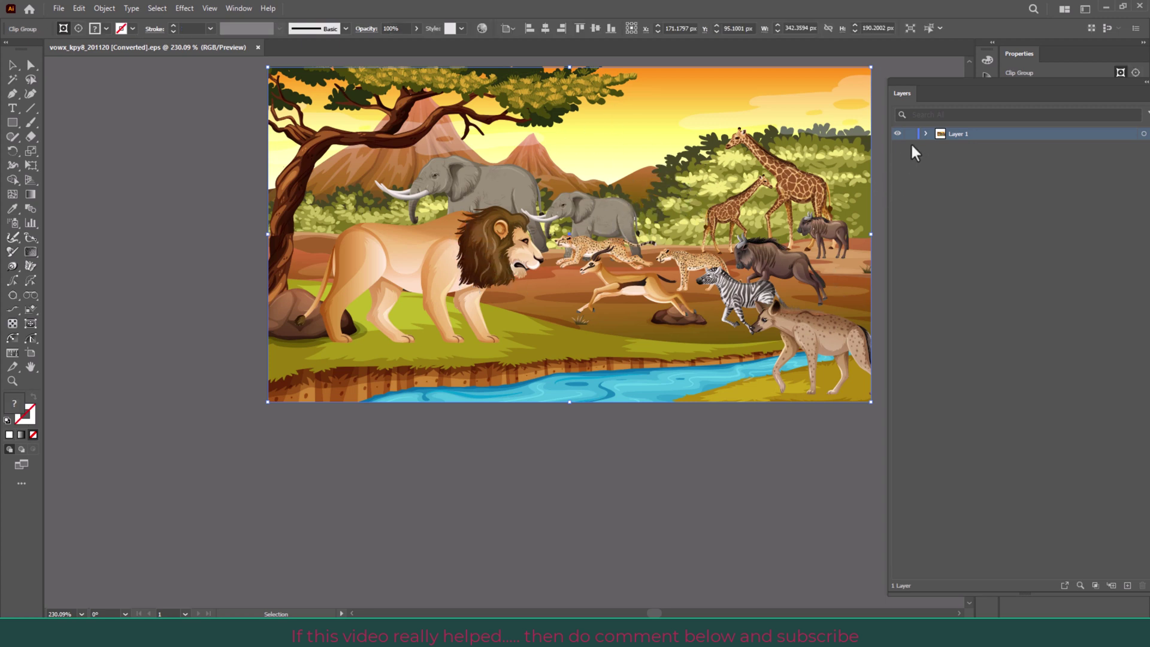
pyautogui.click(925, 134)
pyautogui.click(940, 146)
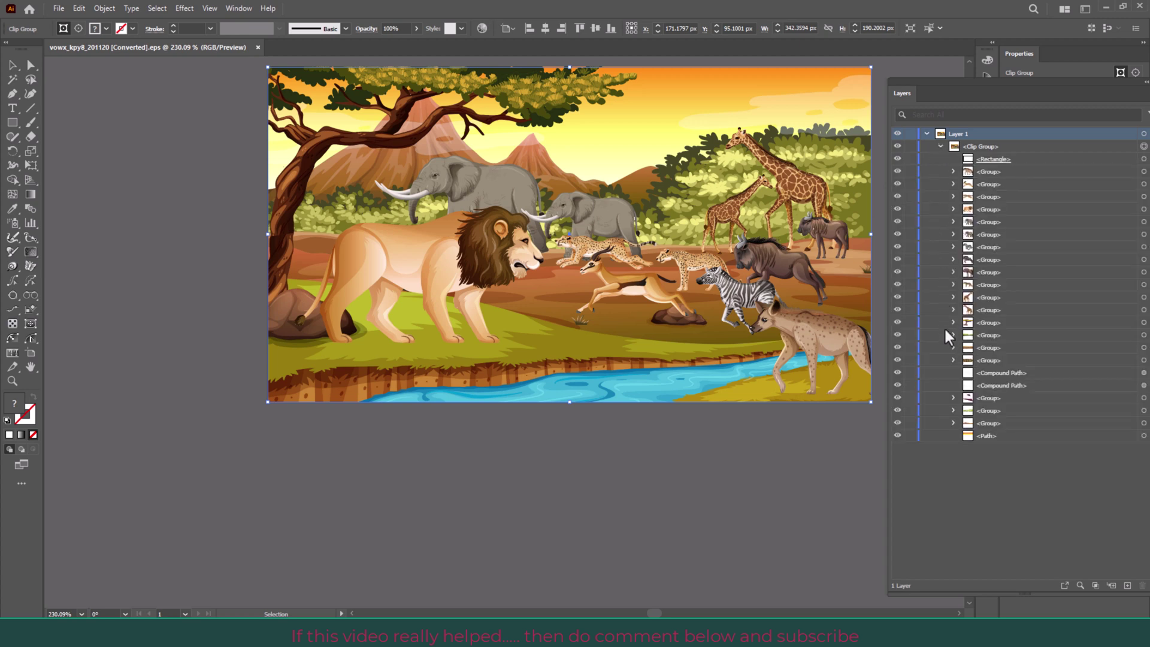
# Step: Find the lion's group by toggling its visibility, then target it
pyautogui.click(980, 211)
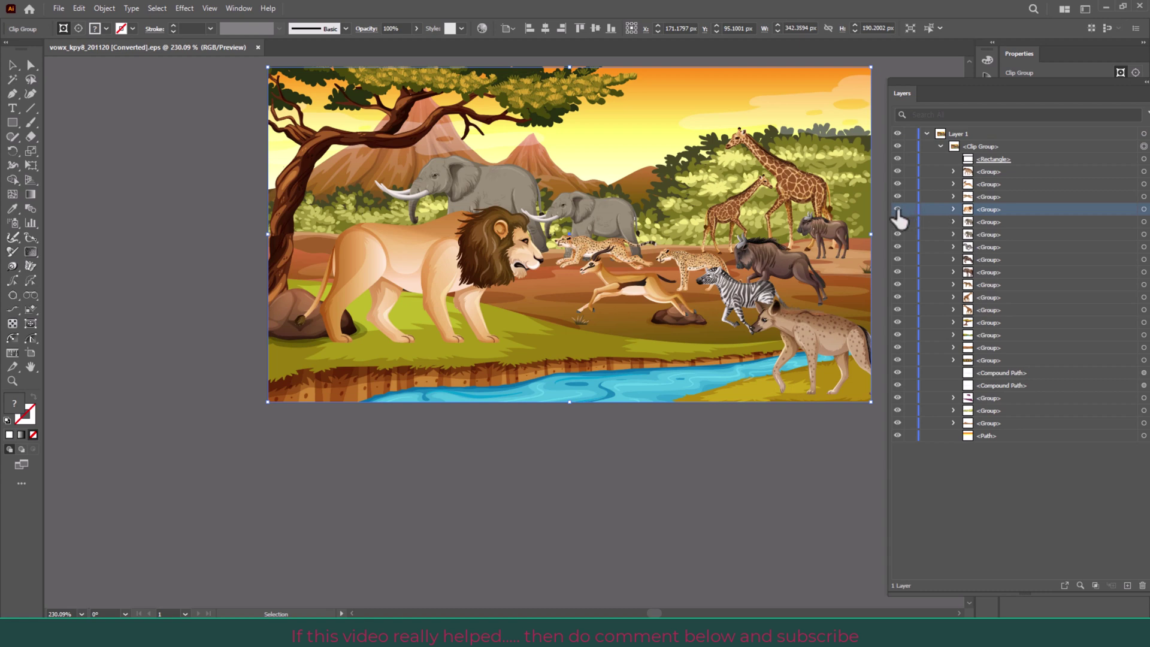
pyautogui.click(897, 209)
pyautogui.hotkey('ctrl', 'alt', '7')
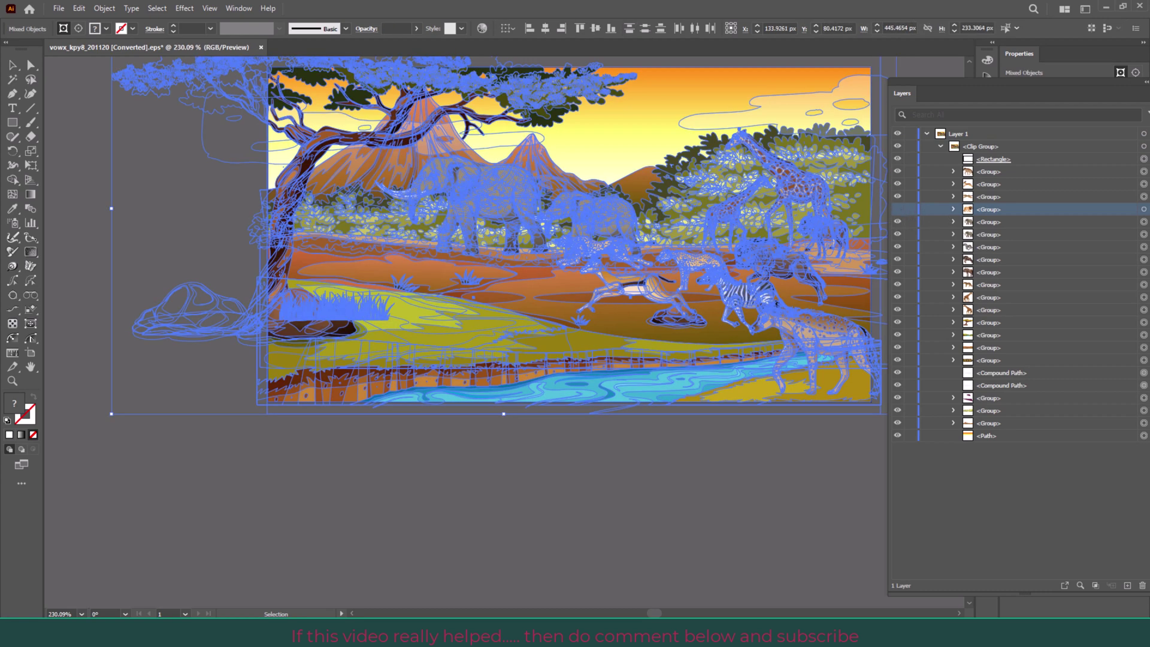
pyautogui.click(575, 578)
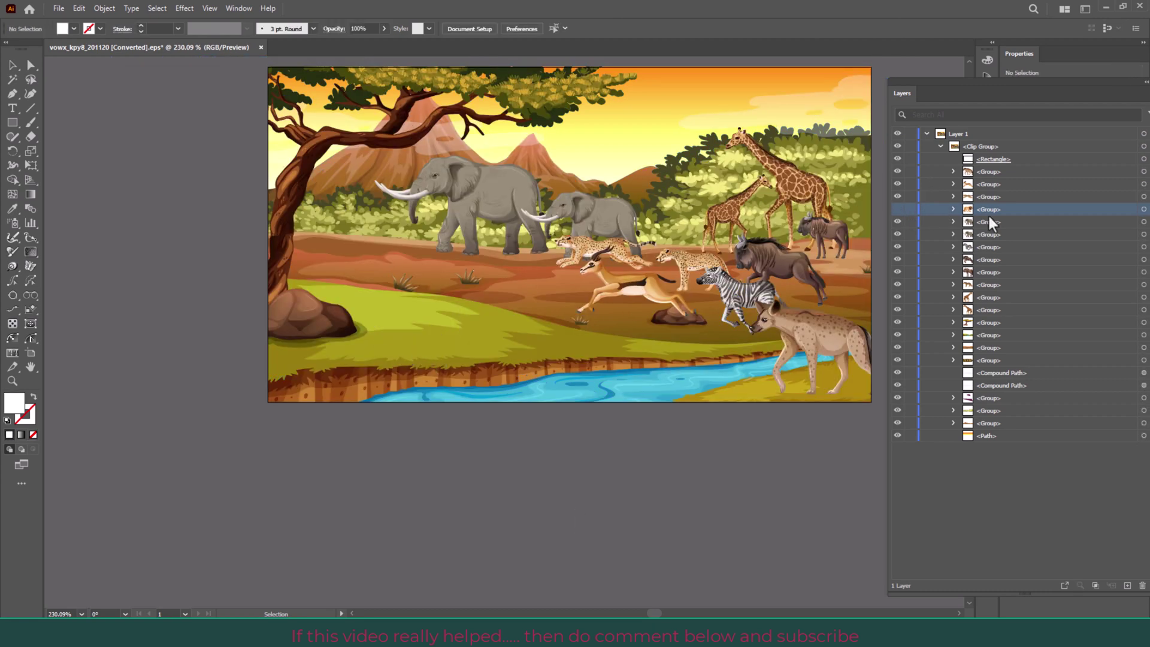
pyautogui.click(898, 209)
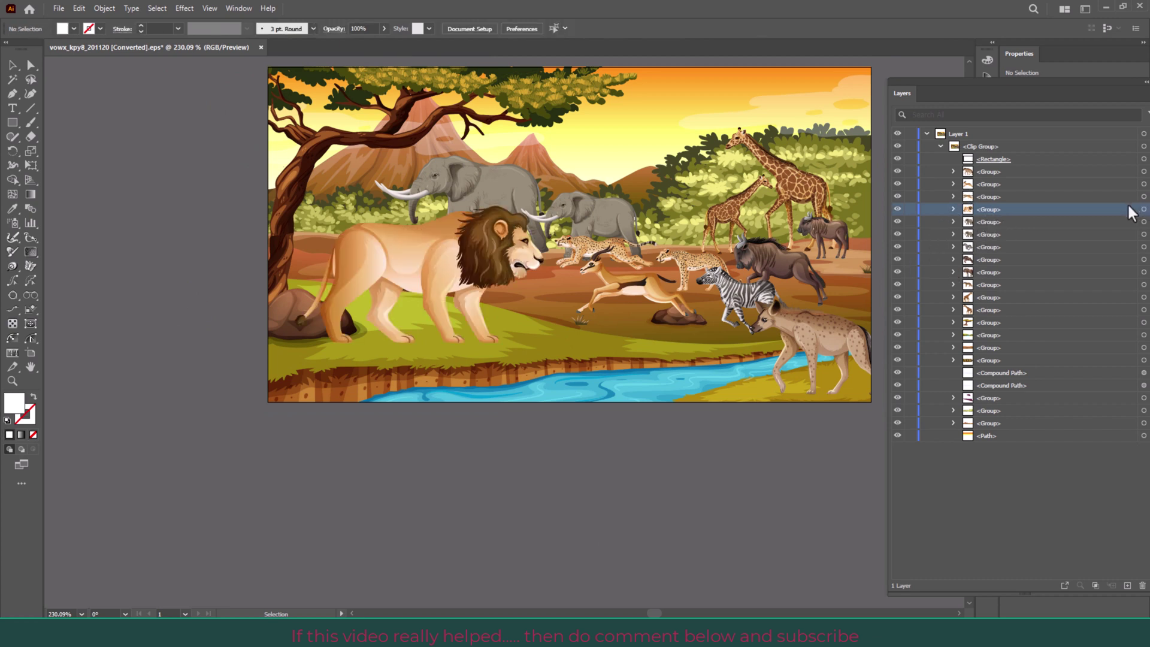
pyautogui.click(1143, 209)
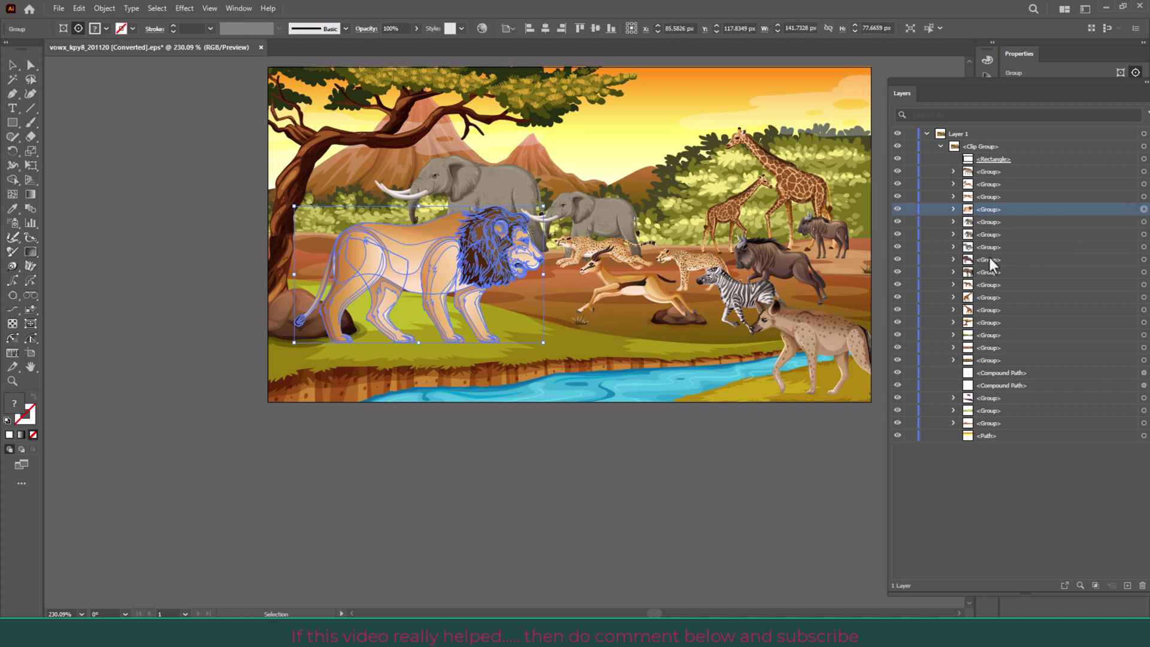
# Step: Switch to the Direct Selection tool and bring up the New Document dialog
pyautogui.press('alt')
pyautogui.press('a')
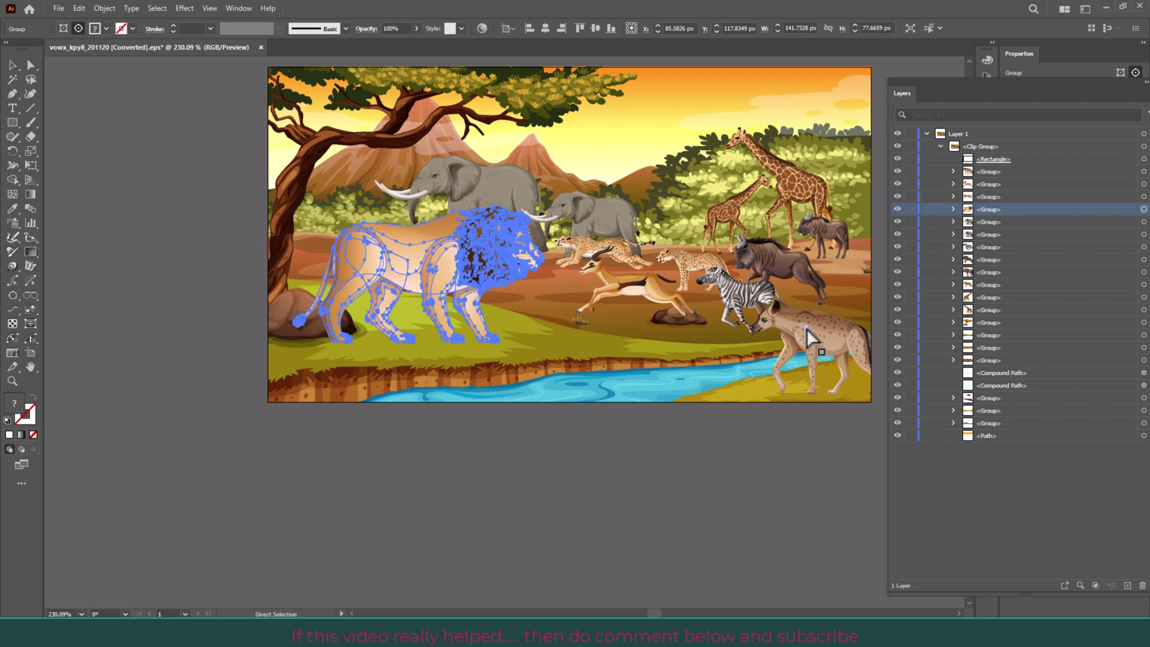
pyautogui.hotkey('ctrl', 'n')
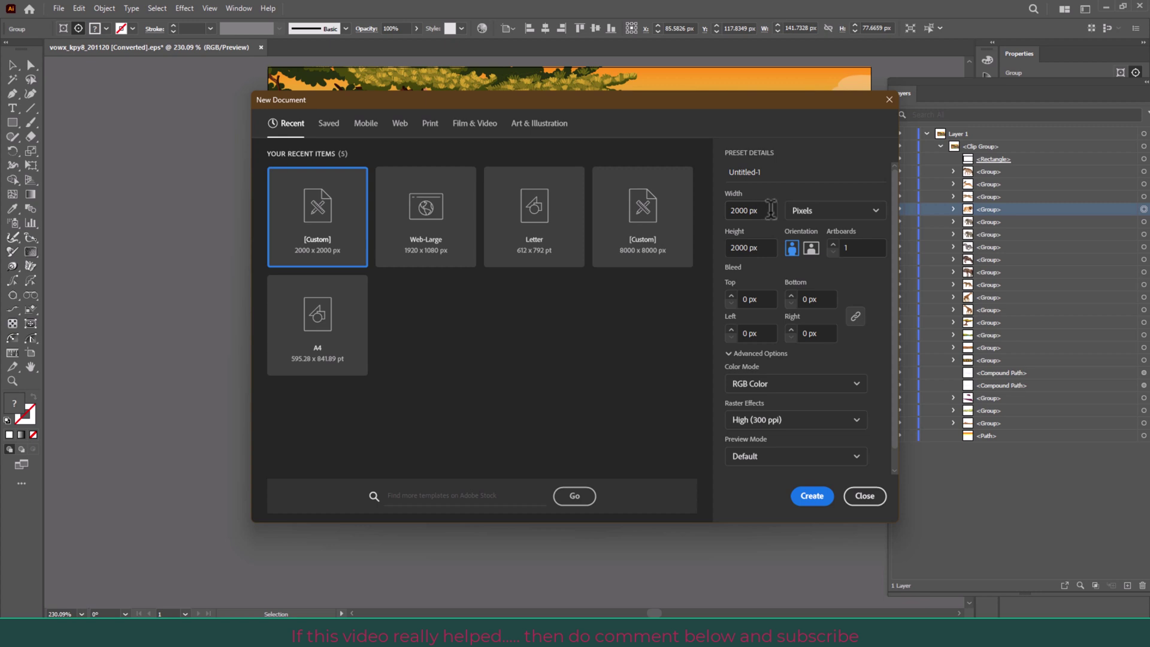
# Step: Create a blank 2000 × 2000 px RGB document, keeping pixels as the unit
pyautogui.click(868, 212)
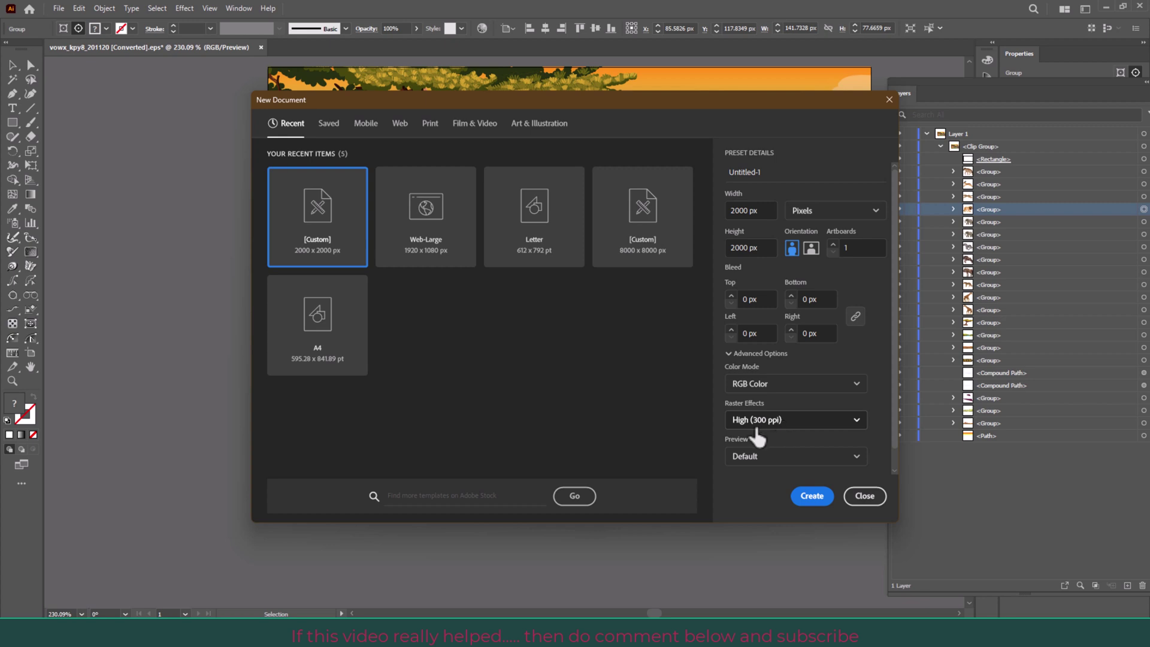
pyautogui.click(803, 498)
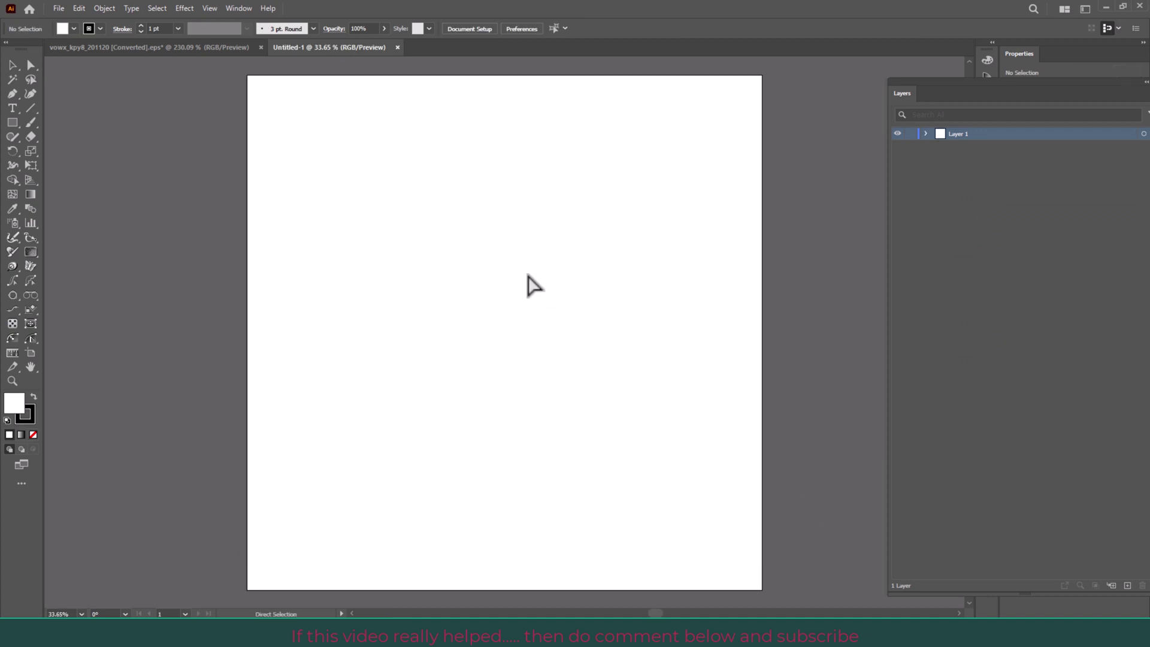
# Step: Paste the lion into Untitled-1 and select the whole lion group
pyautogui.hotkey('ctrl', 'v')
pyautogui.click(534, 411)
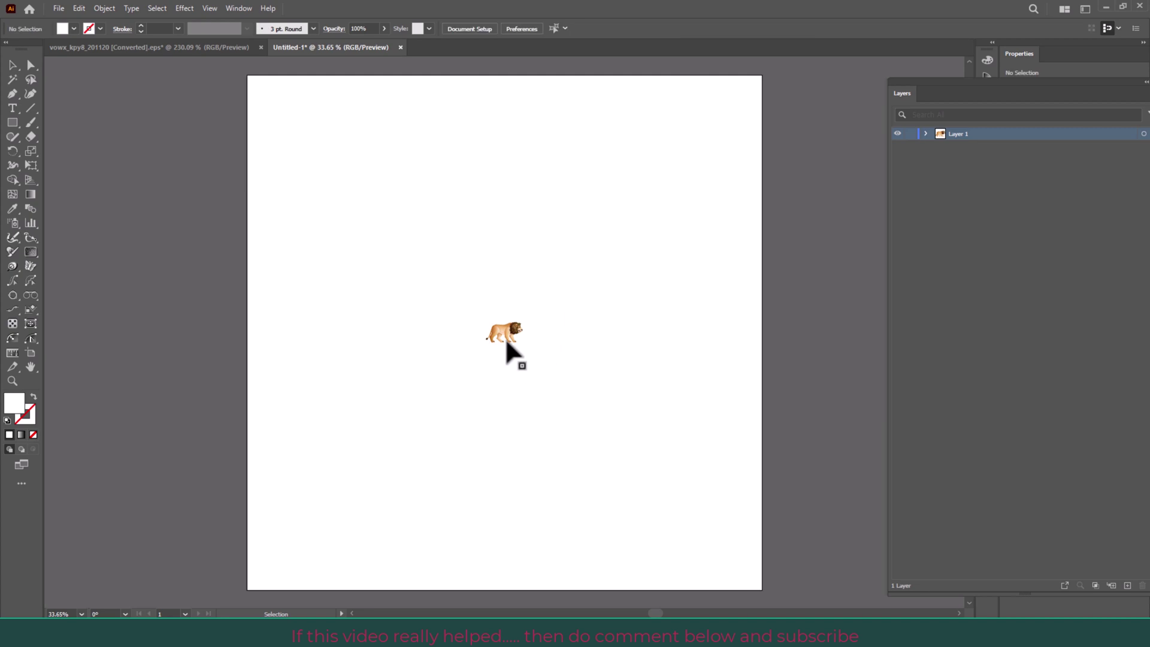
pyautogui.click(506, 335)
pyautogui.click(444, 308)
pyautogui.moveTo(416, 254); pyautogui.dragTo(569, 349)
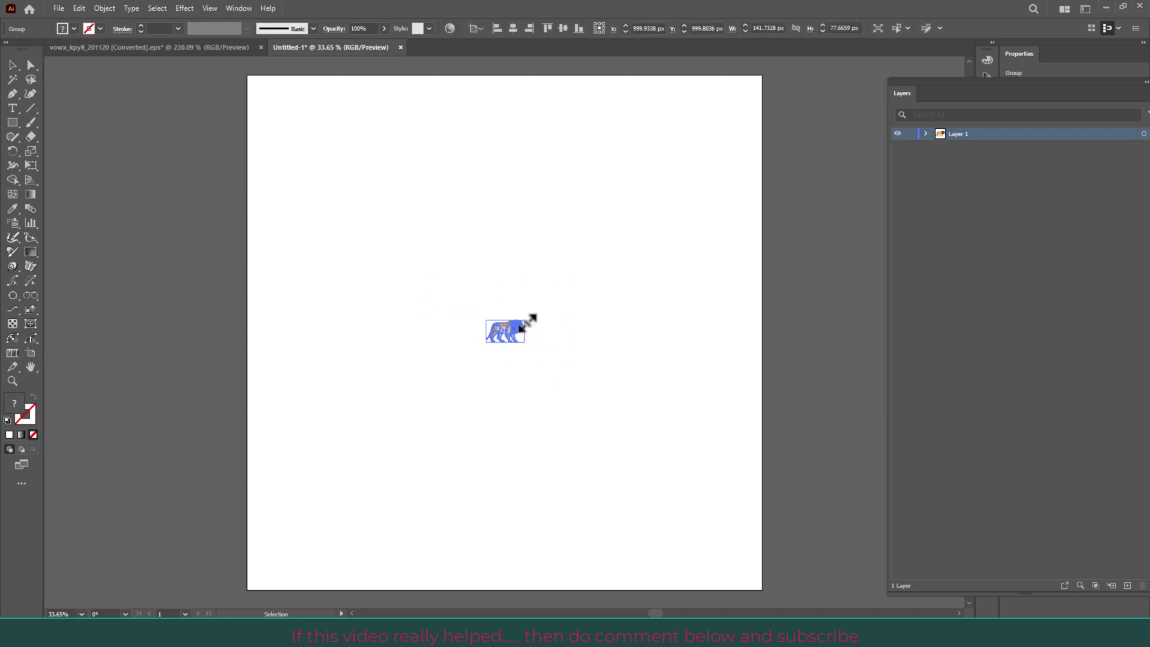
# Step: Scale the lion up to span most of the artboard width, then reselect it
pyautogui.moveTo(528, 323); pyautogui.dragTo(782, 211)
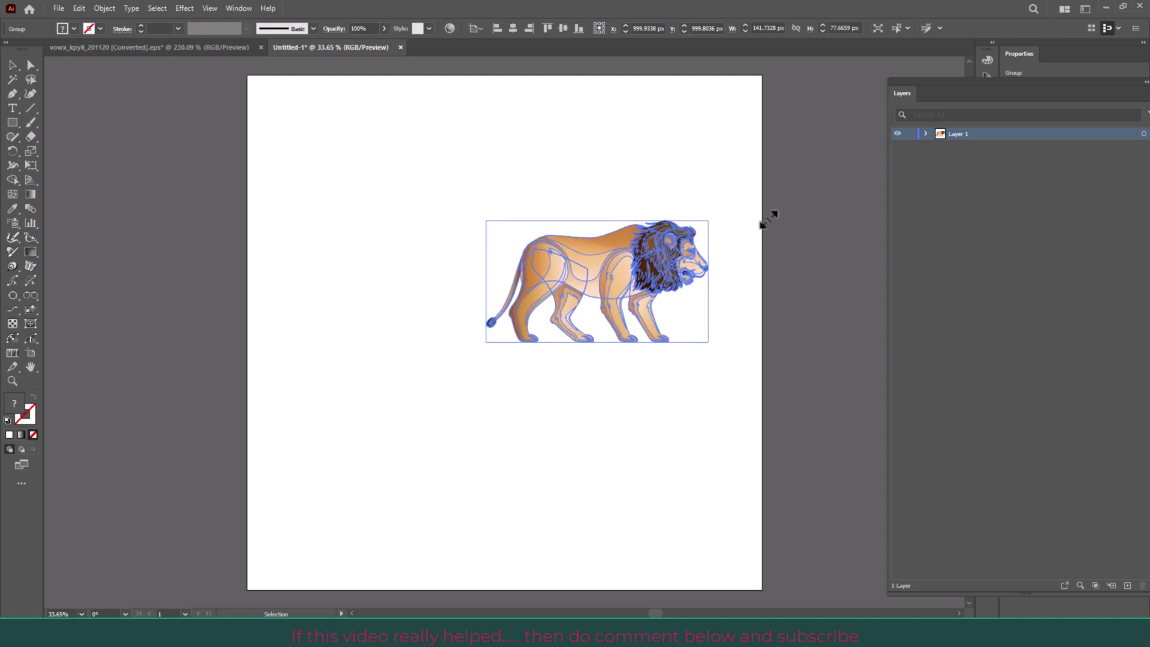
pyautogui.click(587, 454)
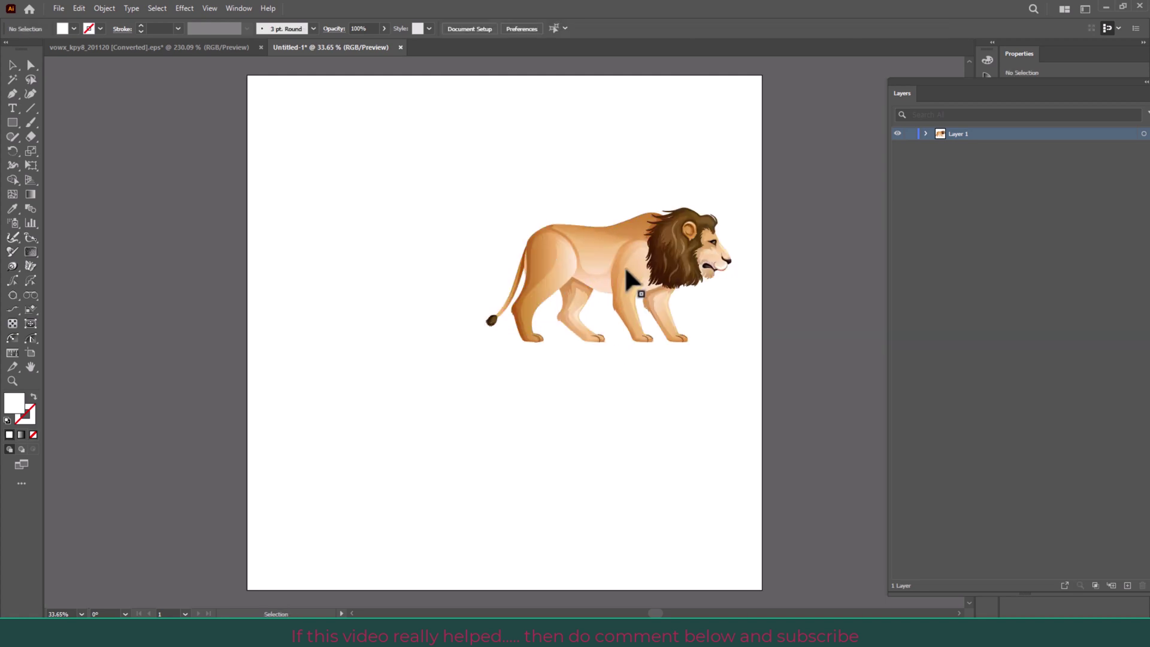
pyautogui.moveTo(629, 275); pyautogui.dragTo(622, 323)
pyautogui.hotkey('ctrl', 'shift', 'z')
pyautogui.click(804, 432)
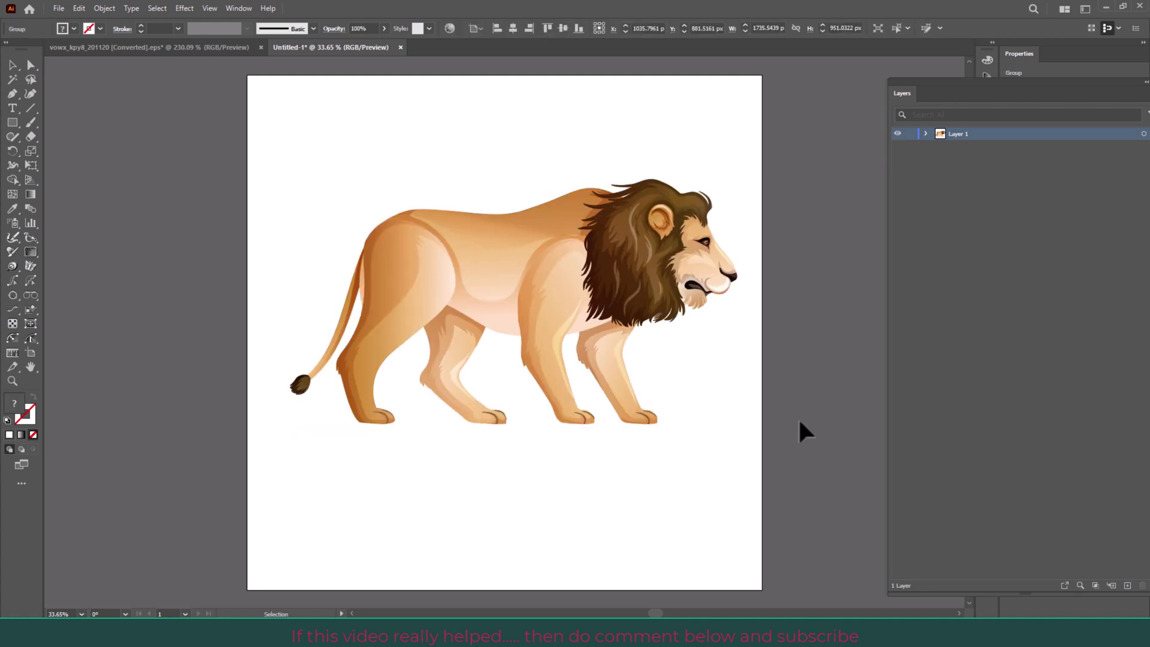
pyautogui.click(568, 300)
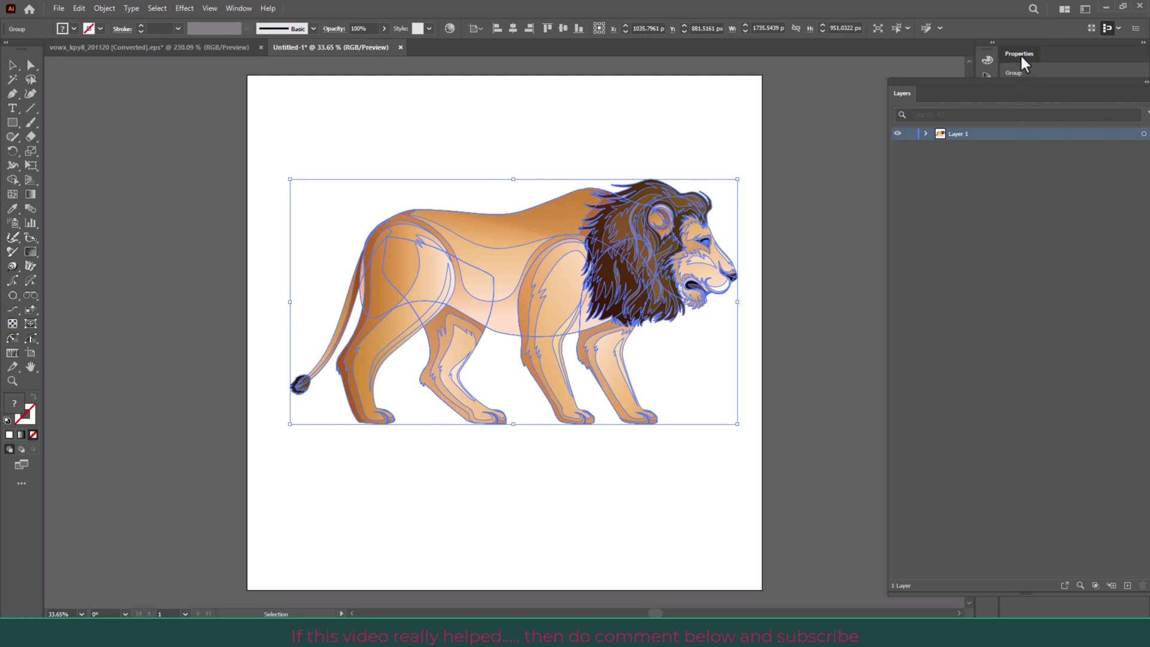
# Step: Flip the lion horizontally to face left and expand Layer 1's sublayers
pyautogui.moveTo(1029, 83); pyautogui.dragTo(797, 59)
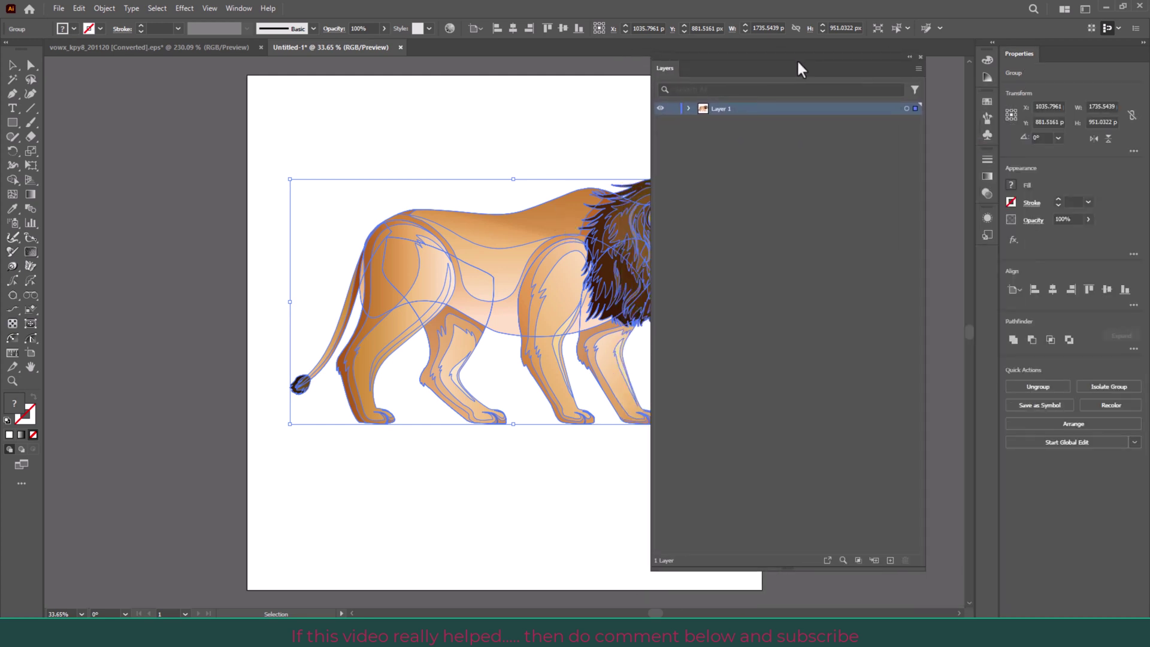
pyautogui.click(1094, 139)
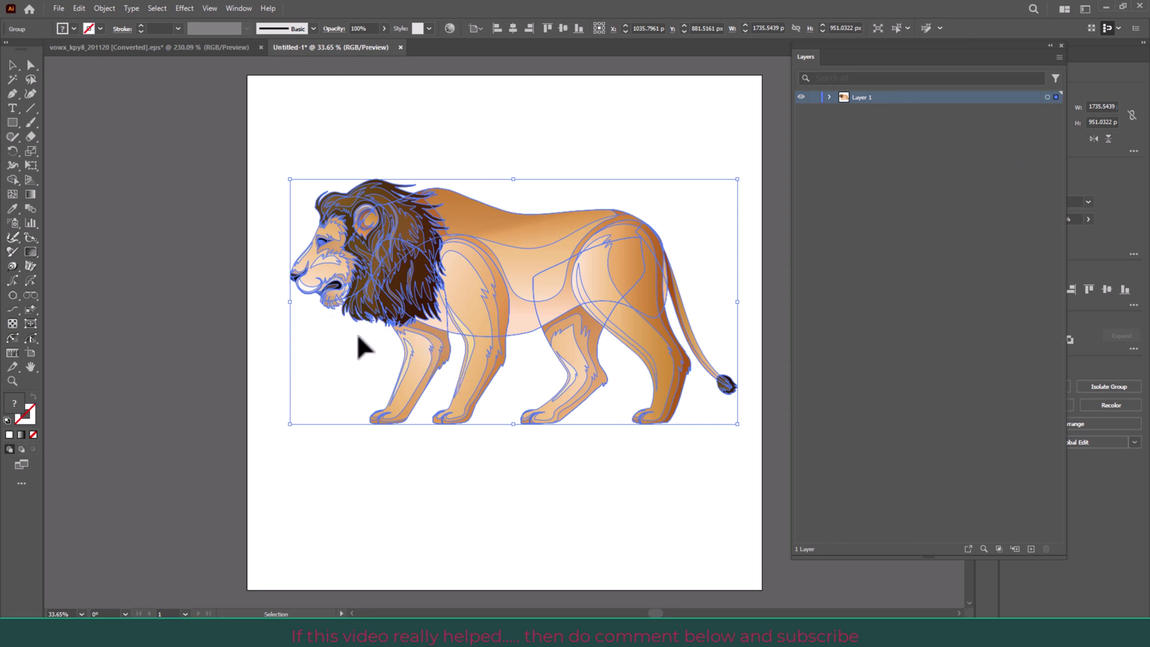
pyautogui.click(829, 97)
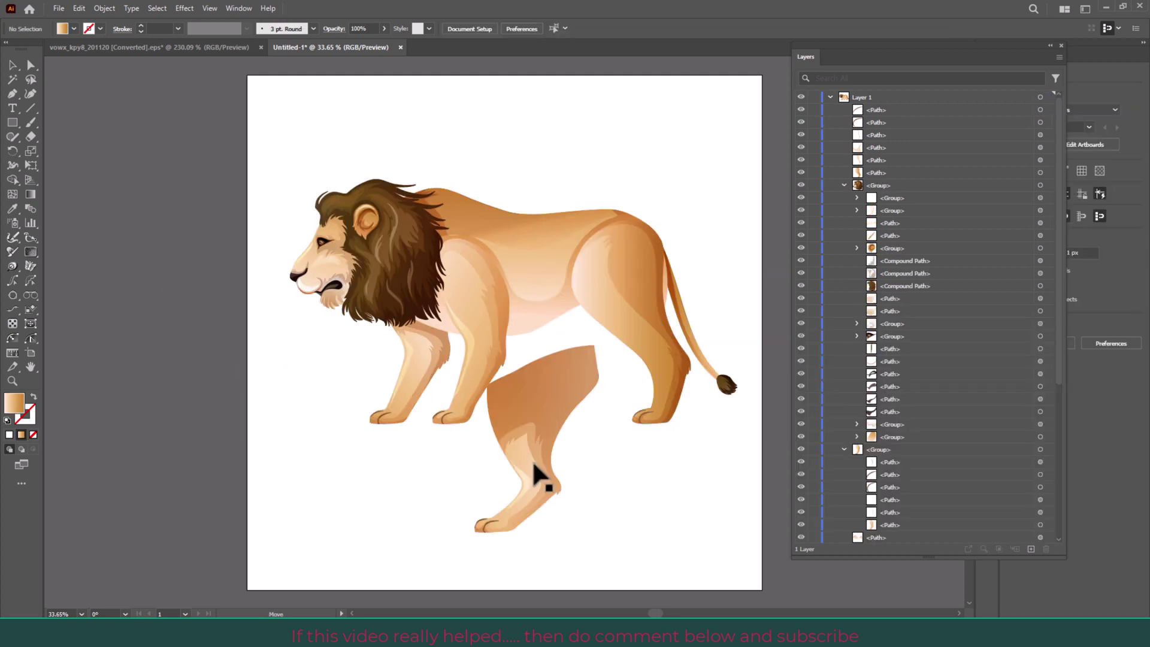
pyautogui.moveTo(552, 390)
pyautogui.mouseDown()
pyautogui.moveTo(626, 291)
pyautogui.moveTo(645, 318)
pyautogui.mouseUp()
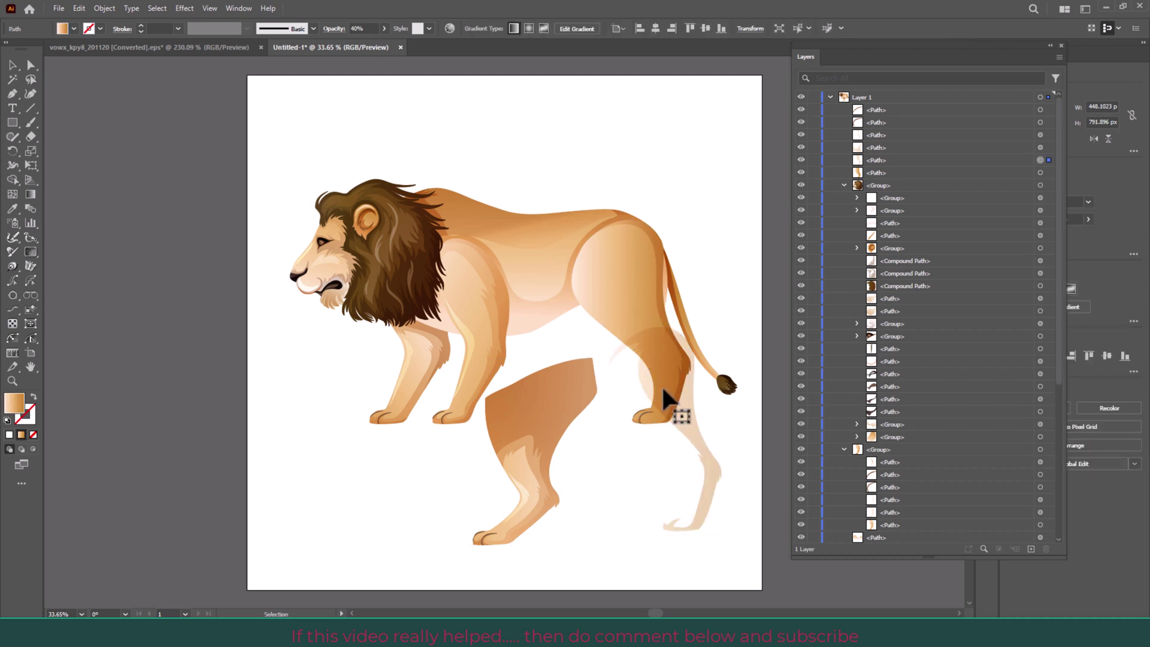
pyautogui.click(675, 413)
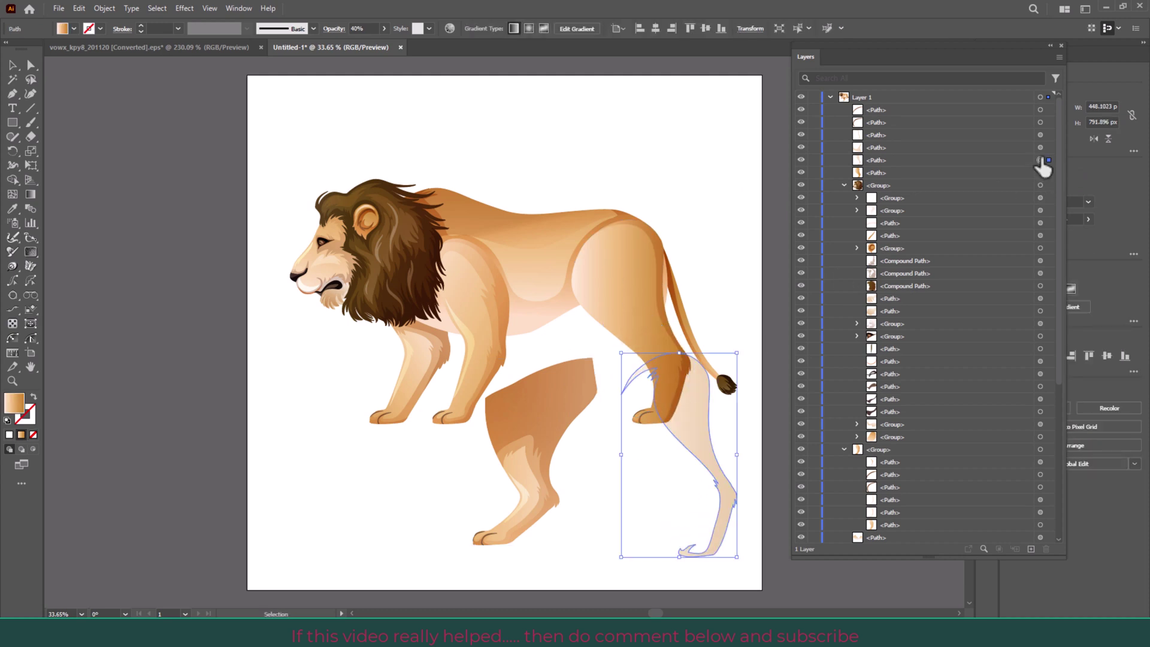
pyautogui.moveTo(617, 276); pyautogui.dragTo(574, 410)
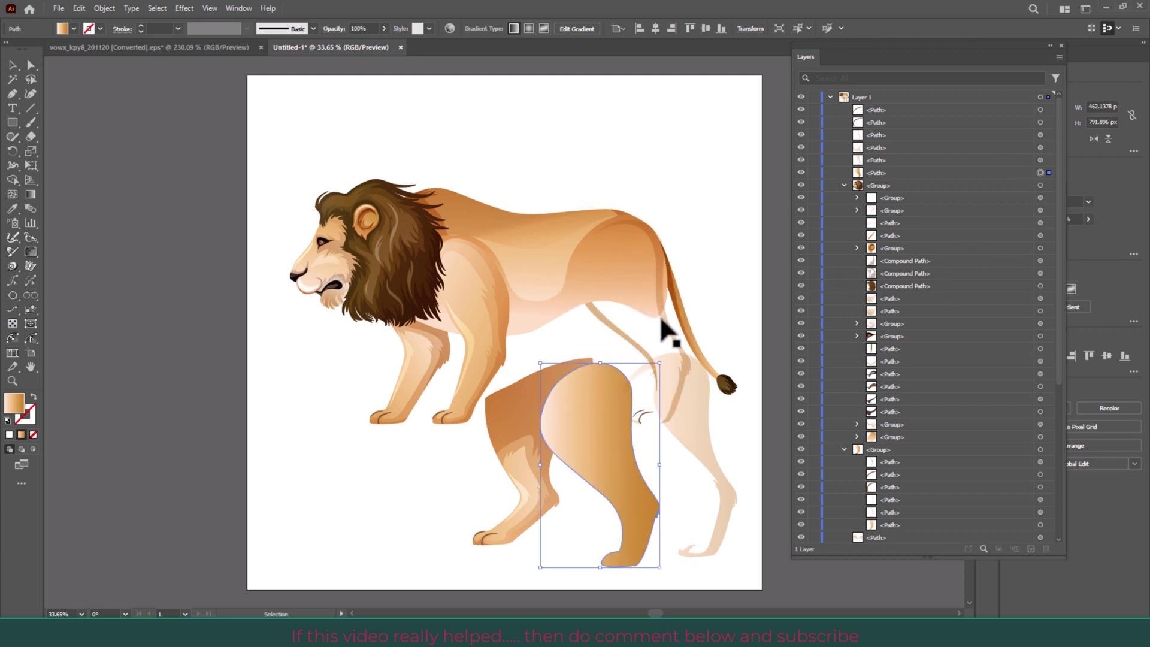
pyautogui.click(647, 353)
pyautogui.moveTo(621, 333); pyautogui.dragTo(599, 395)
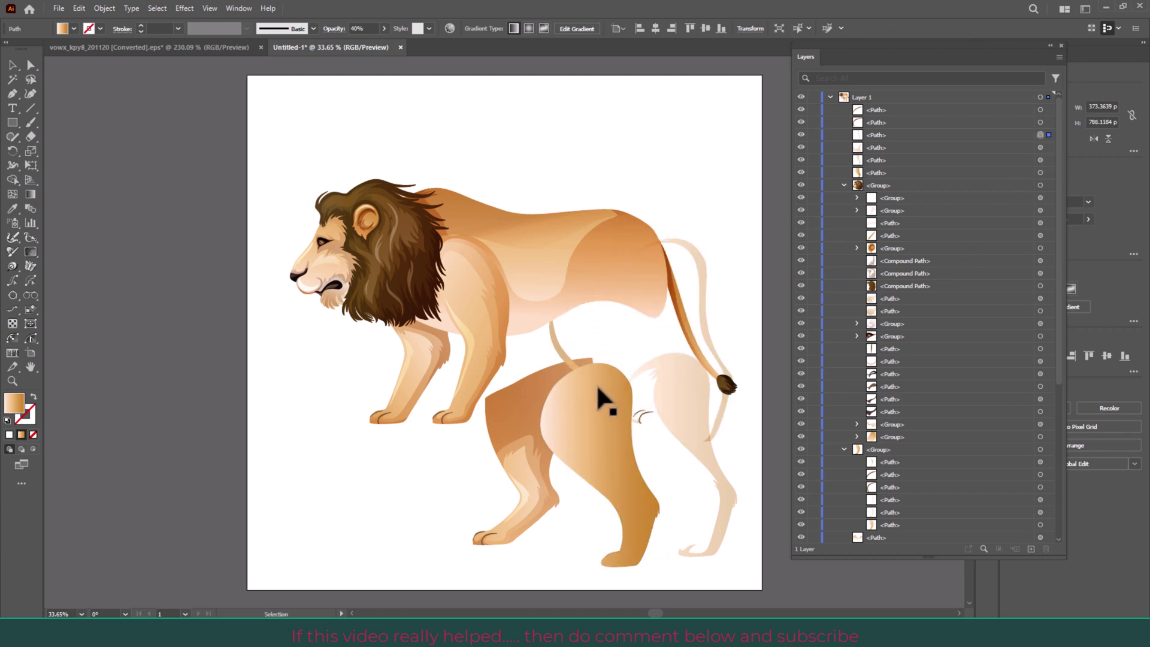
pyautogui.click(596, 405)
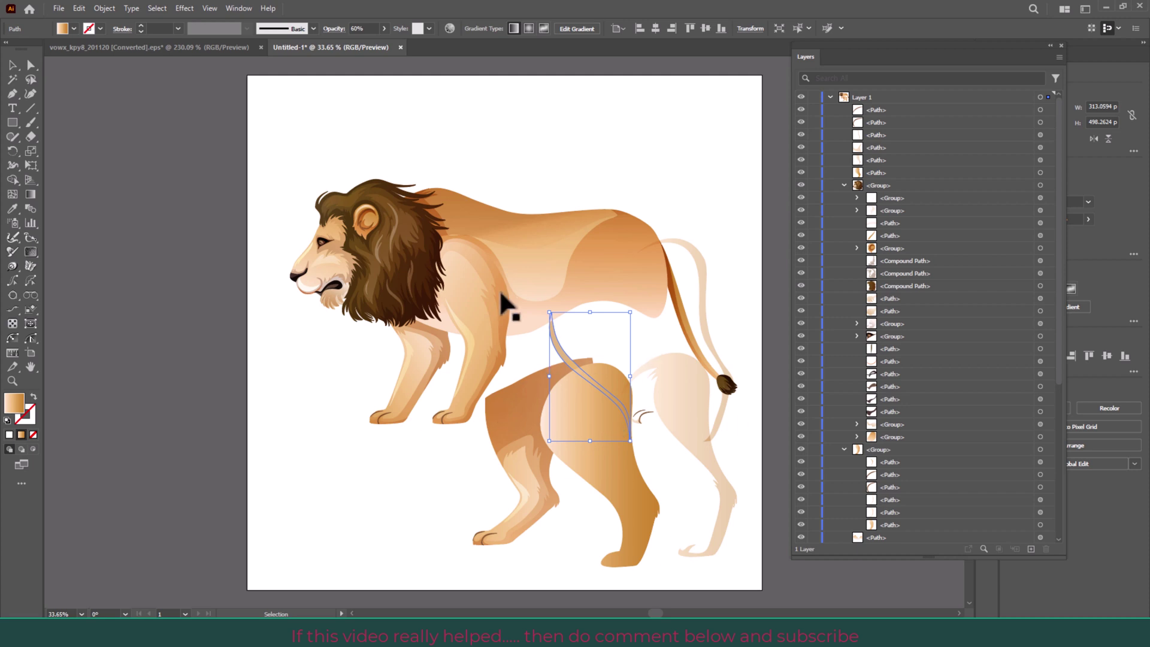
pyautogui.moveTo(462, 300); pyautogui.dragTo(443, 435)
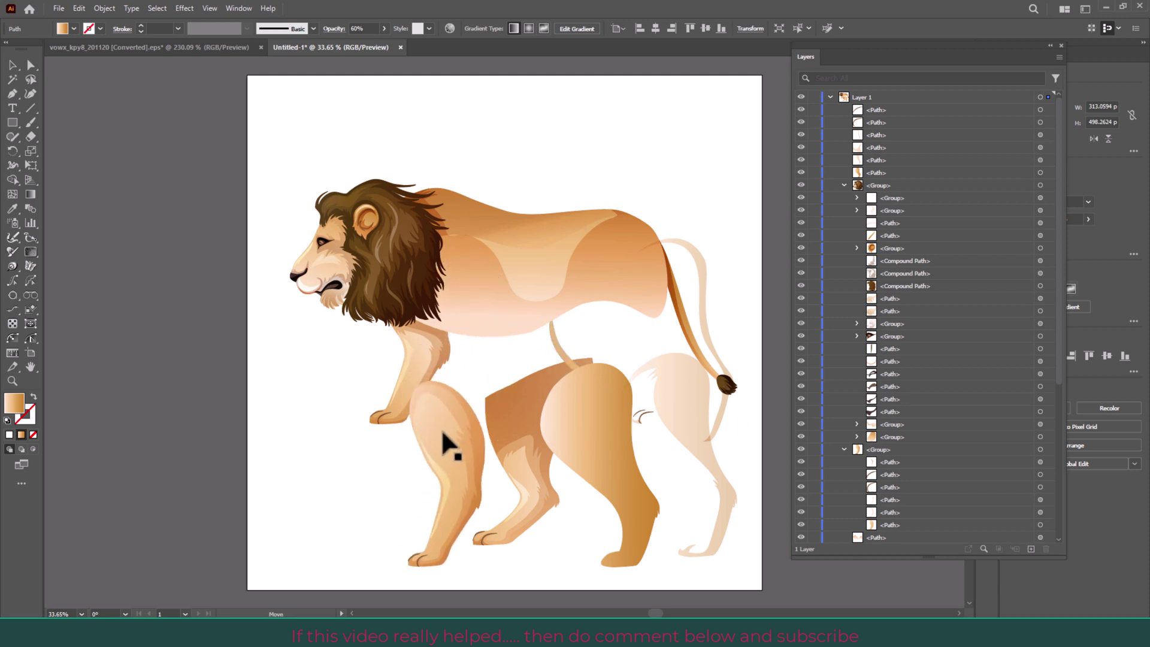
pyautogui.moveTo(420, 351); pyautogui.dragTo(322, 453)
pyautogui.moveTo(372, 234)
pyautogui.mouseDown()
pyautogui.moveTo(299, 198)
pyautogui.moveTo(275, 157)
pyautogui.mouseUp()
pyautogui.moveTo(462, 257); pyautogui.dragTo(444, 323)
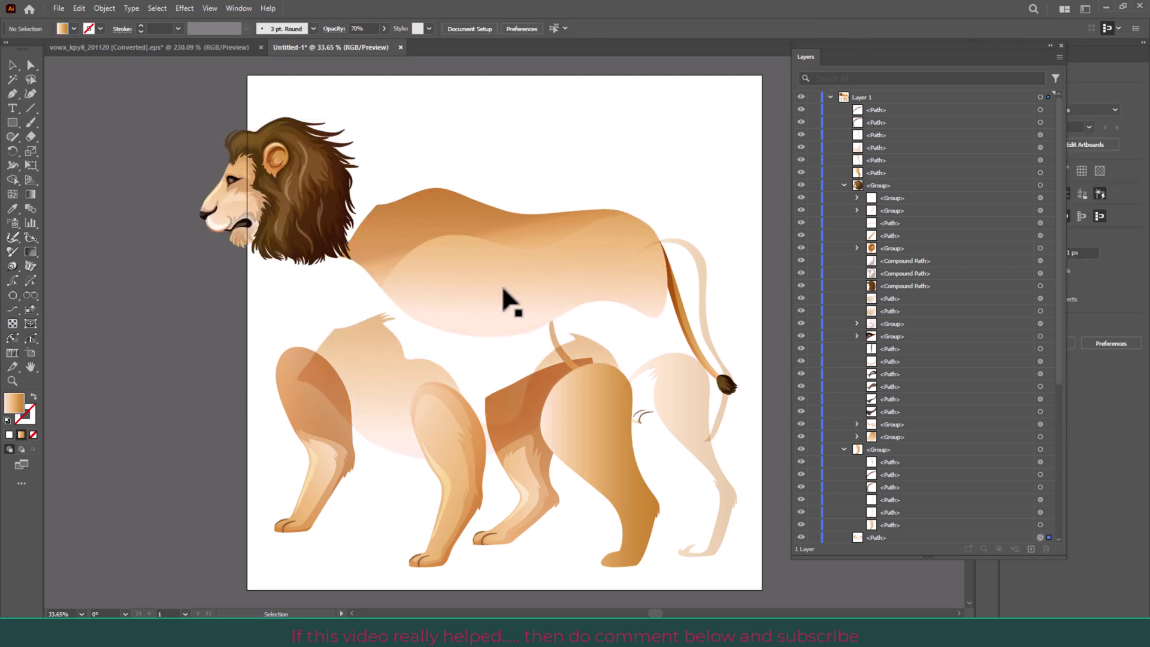
pyautogui.moveTo(503, 289); pyautogui.dragTo(598, 186)
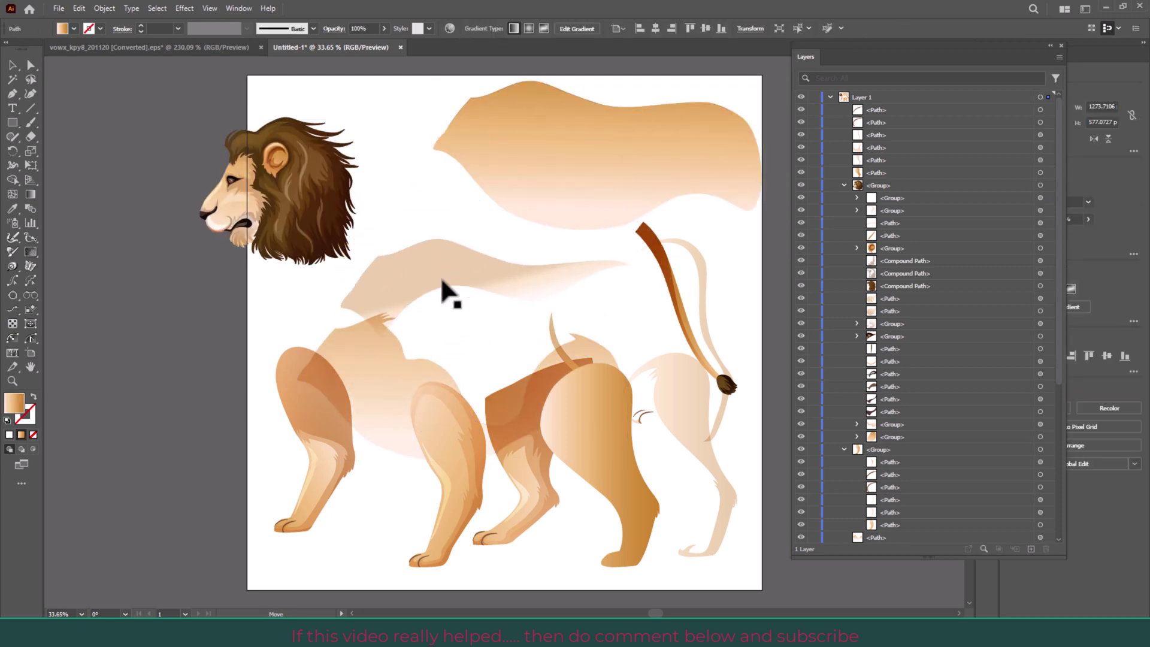
pyautogui.click(442, 280)
pyautogui.moveTo(675, 306); pyautogui.dragTo(672, 316)
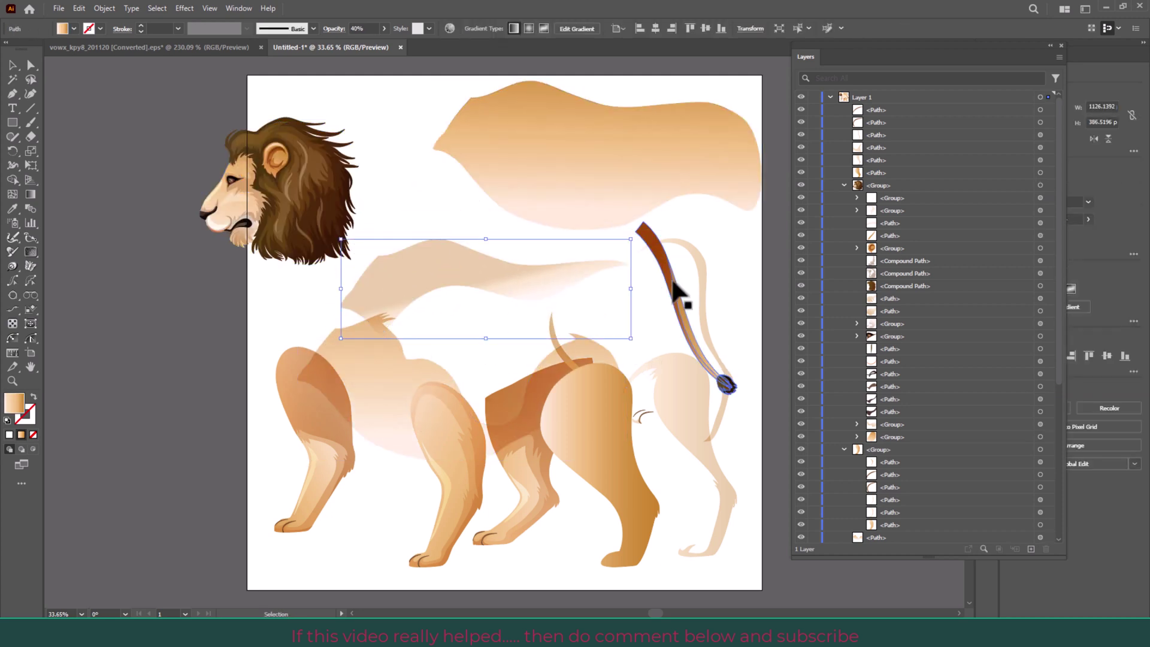
pyautogui.click(673, 317)
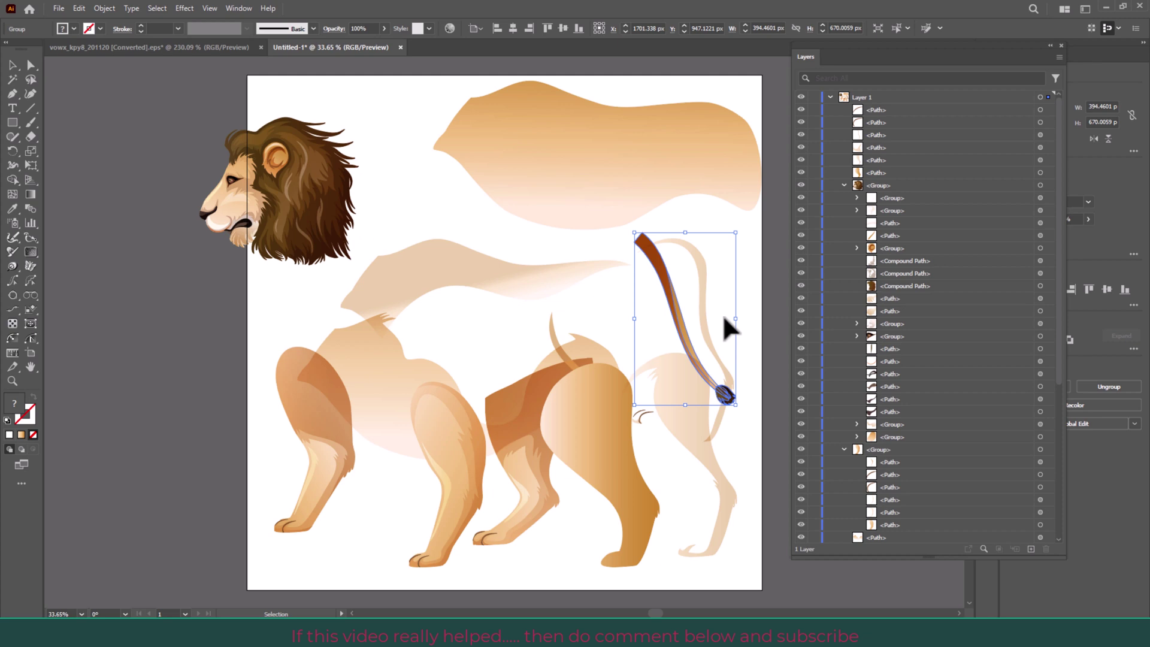
pyautogui.press('a')
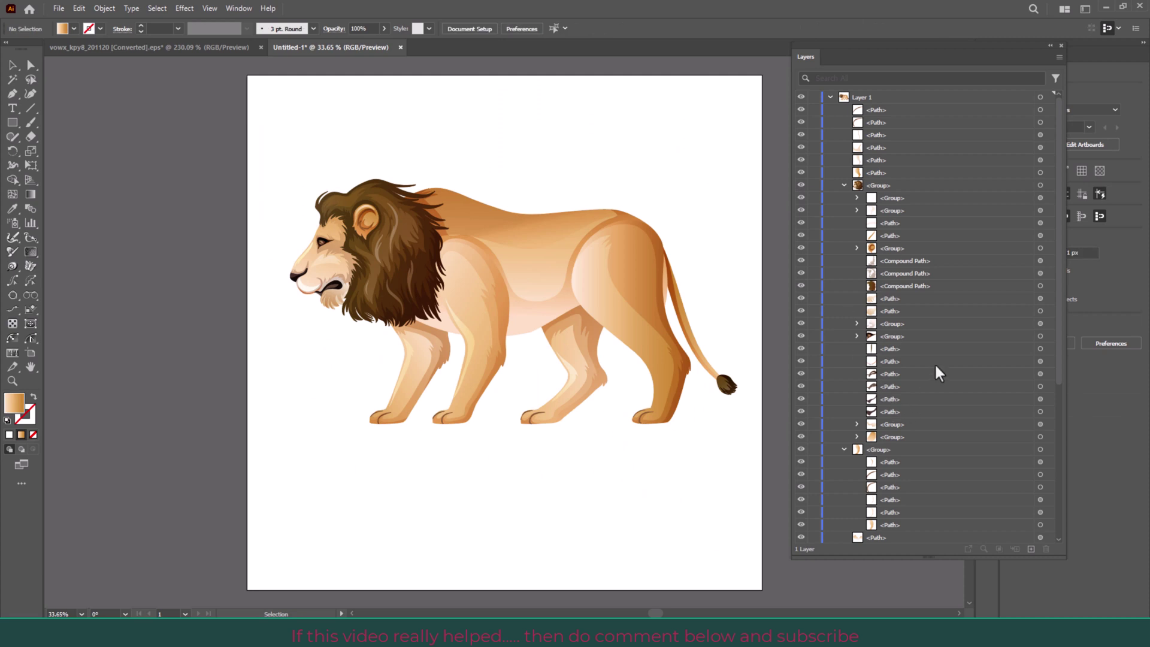
# Step: Collapse Layer 1 and add three new empty layers
pyautogui.click(830, 97)
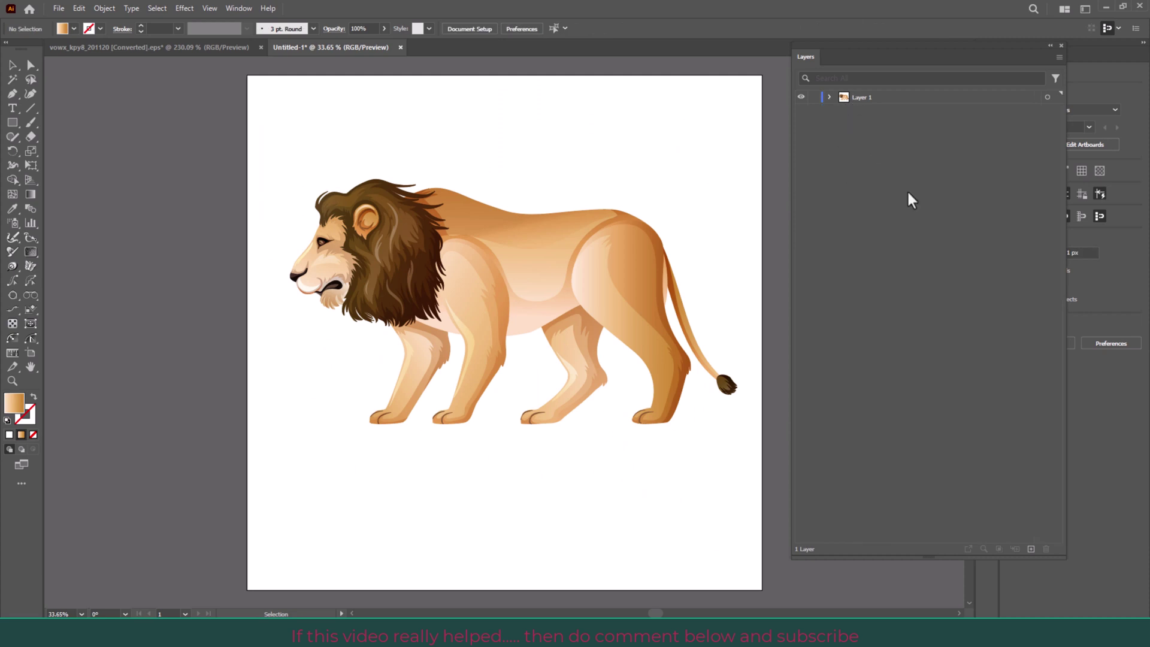
pyautogui.click(1029, 548)
pyautogui.click(1029, 548)
pyautogui.click(1029, 549)
pyautogui.click(1029, 549)
pyautogui.click(1029, 549)
pyautogui.click(1029, 549)
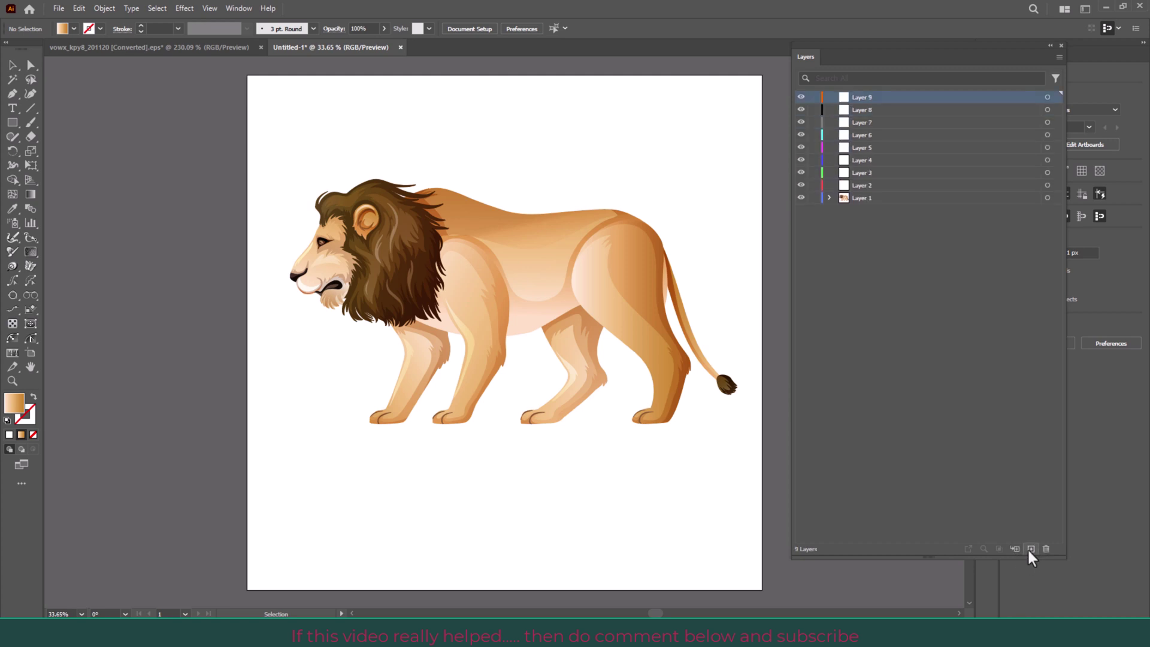
pyautogui.click(1029, 549)
pyautogui.click(1029, 549)
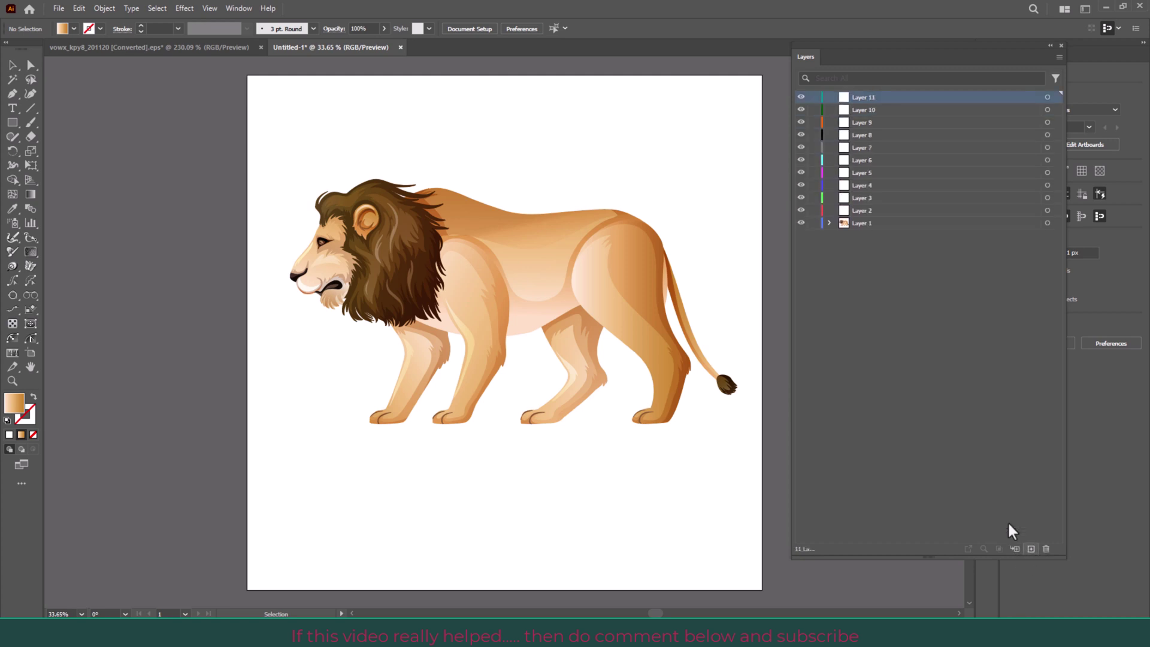
# Step: Identify the mane group and move it into Layer 11
pyautogui.click(830, 223)
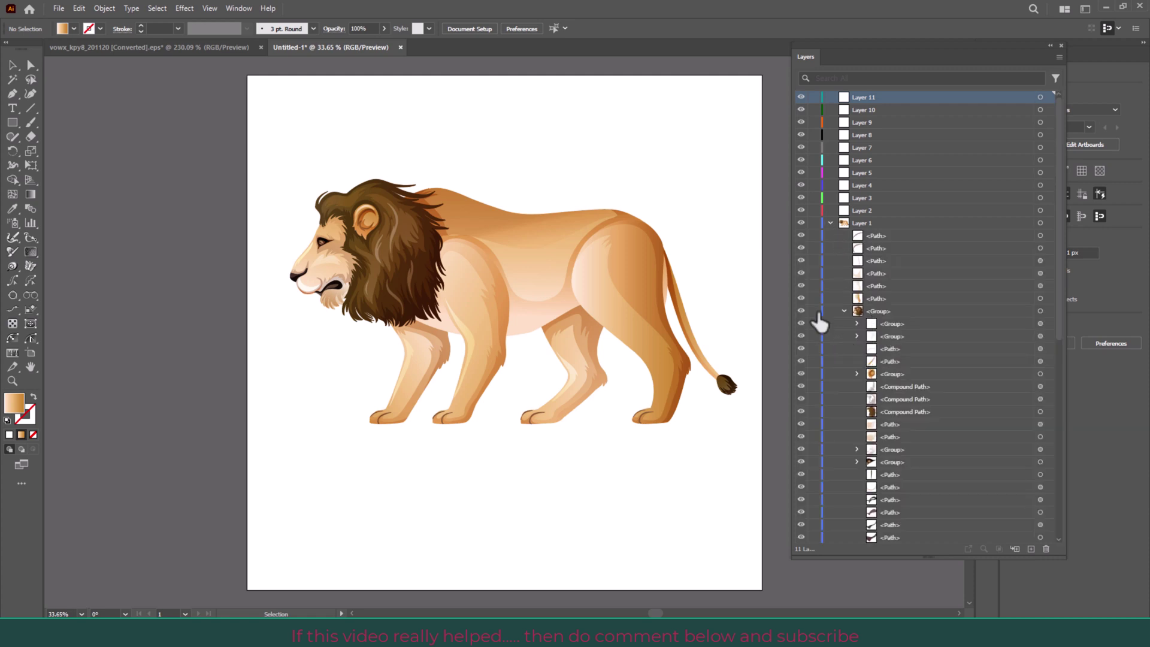
pyautogui.click(801, 311)
pyautogui.click(801, 311)
pyautogui.click(801, 311)
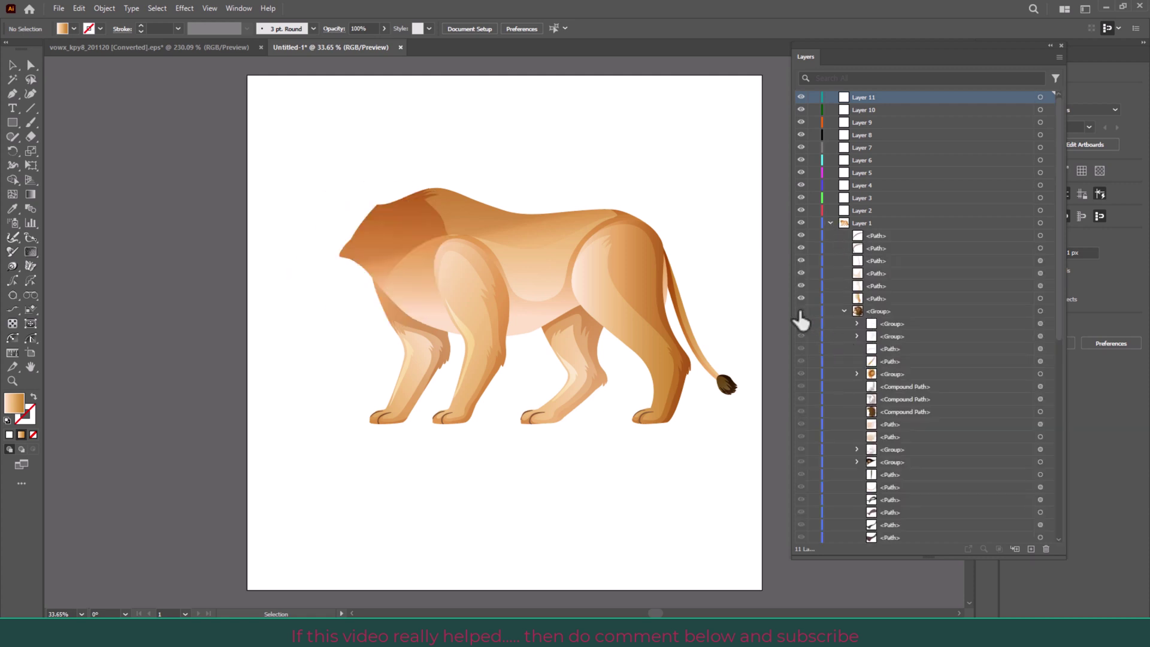
pyautogui.click(843, 311)
pyautogui.click(864, 311)
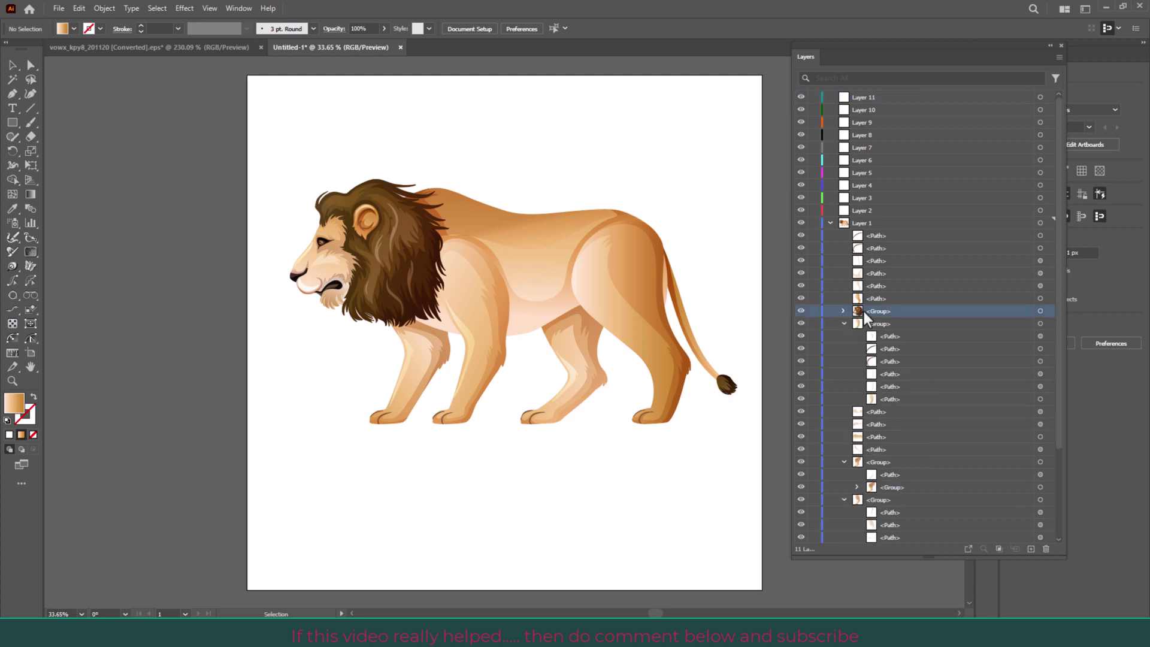
pyautogui.moveTo(864, 312); pyautogui.dragTo(871, 97)
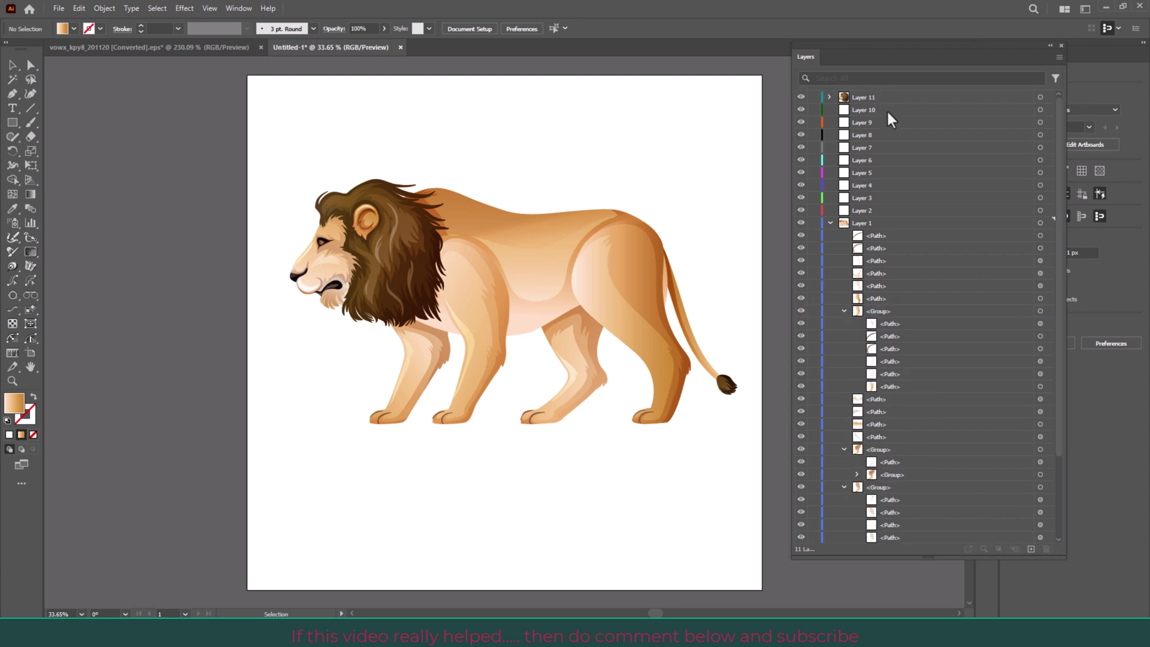
pyautogui.click(801, 98)
pyautogui.click(801, 97)
pyautogui.click(800, 97)
pyautogui.click(801, 97)
# Step: Rename Layer 11 to 'head' and hide it
pyautogui.doubleClick(872, 96)
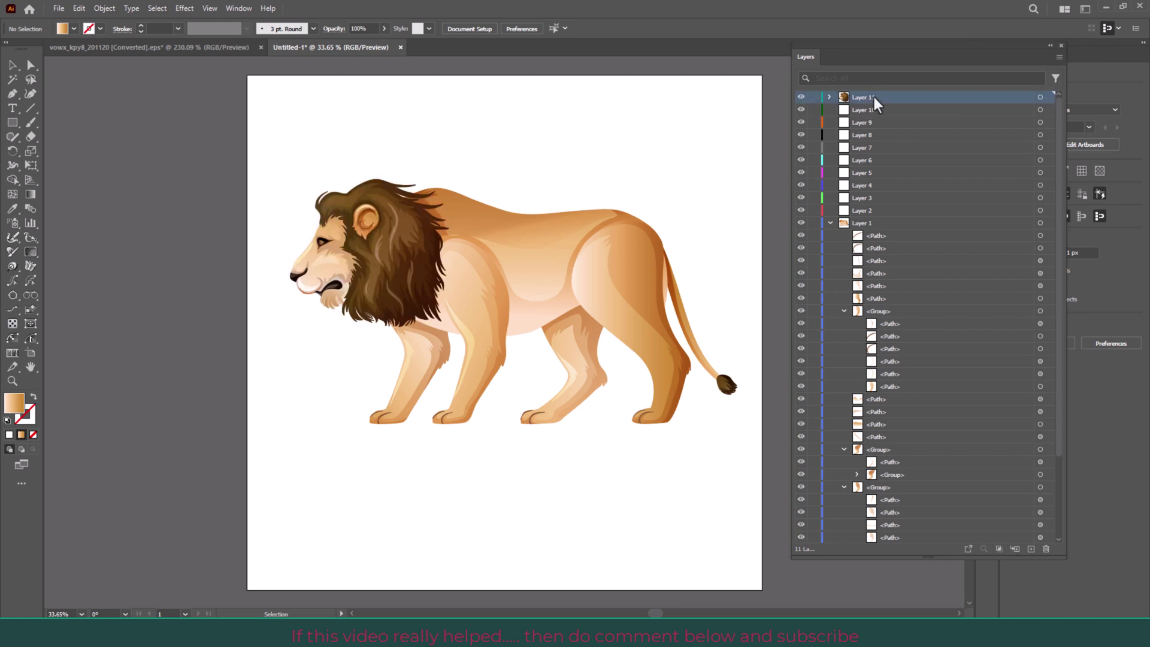
pyautogui.write('head')
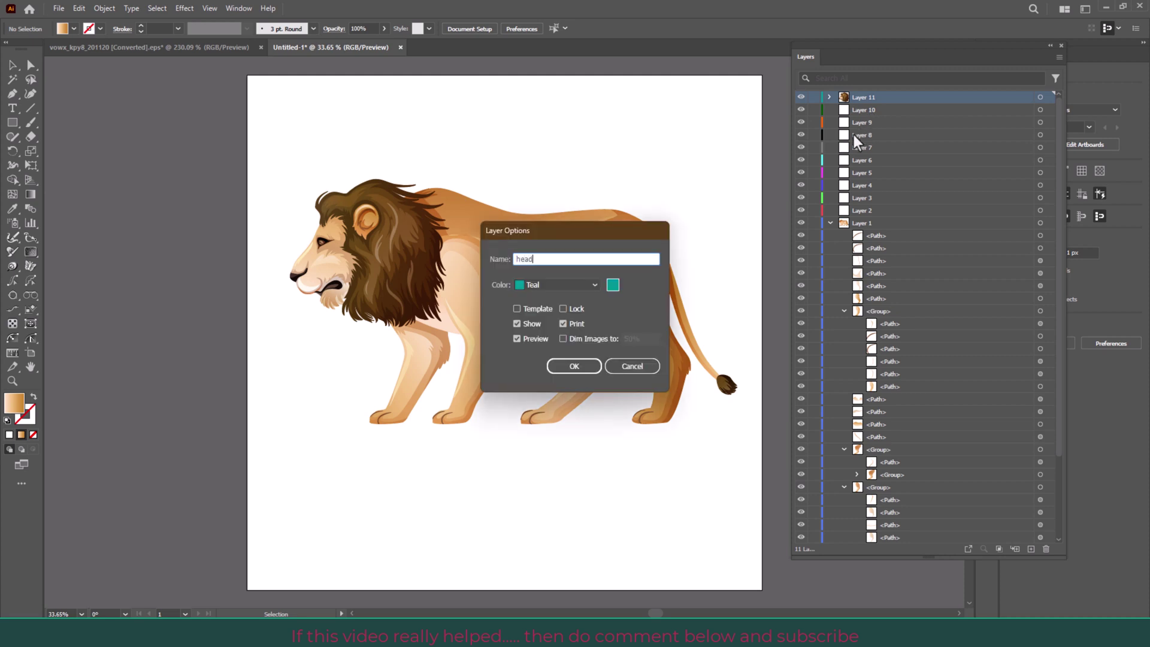
pyautogui.press('Return')
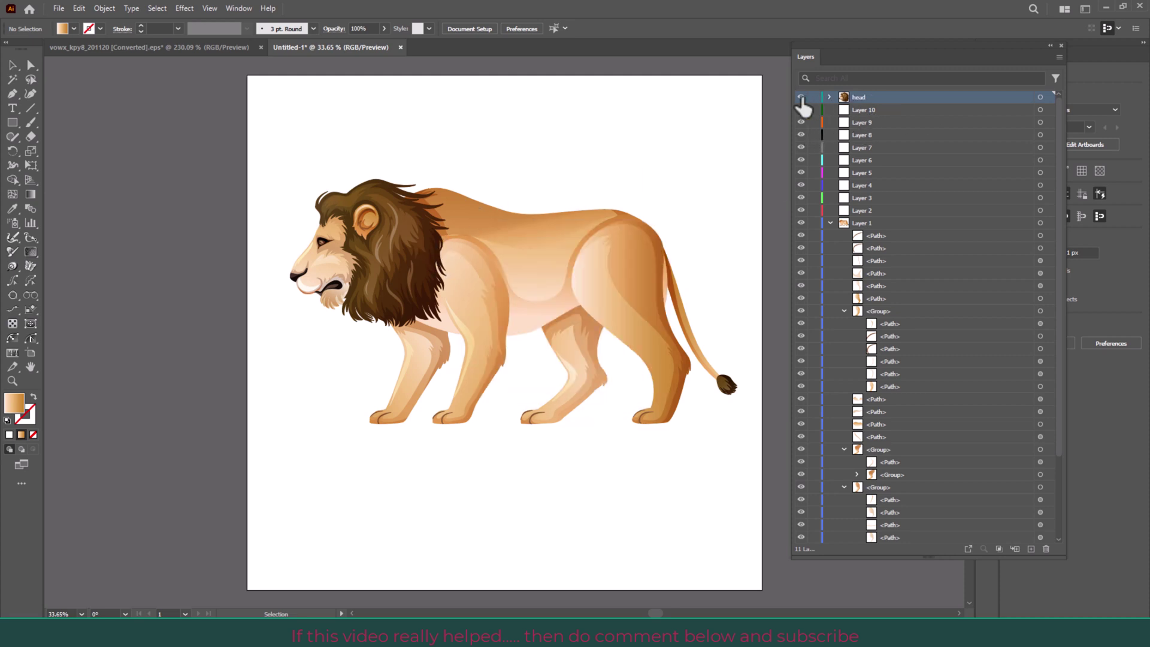
pyautogui.click(801, 97)
pyautogui.click(801, 97)
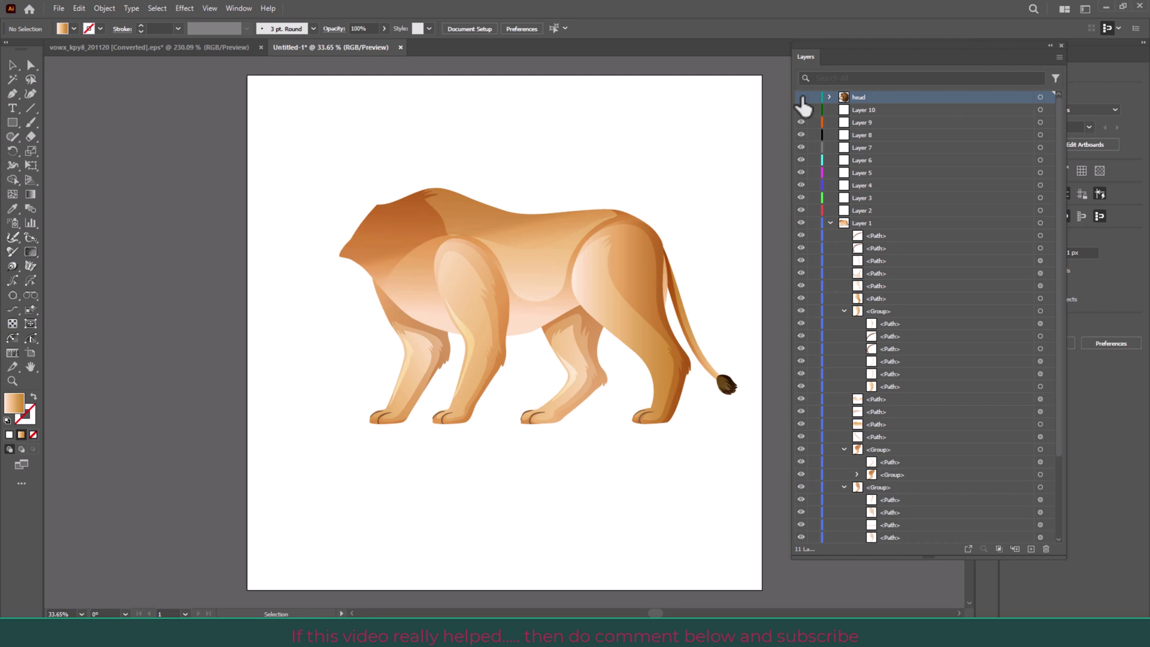
# Step: Recentre the lion and click through hind-leg groups and rear-leg paths
pyautogui.moveTo(746, 322); pyautogui.dragTo(727, 413)
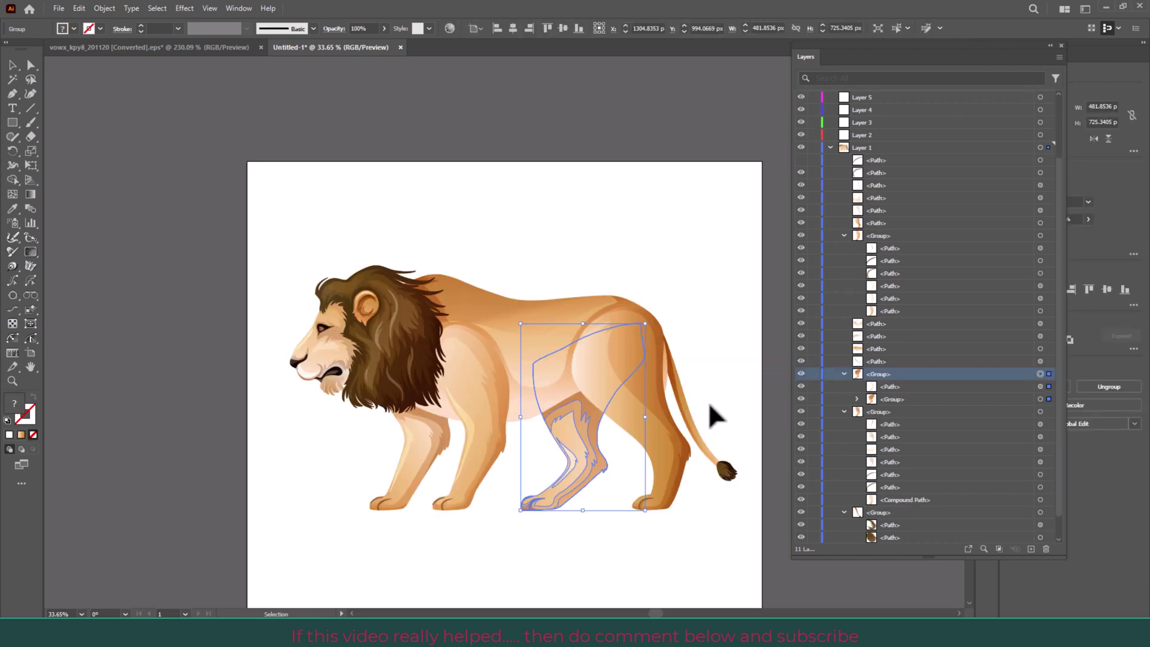
pyautogui.click(588, 572)
pyautogui.click(583, 480)
pyautogui.click(680, 479)
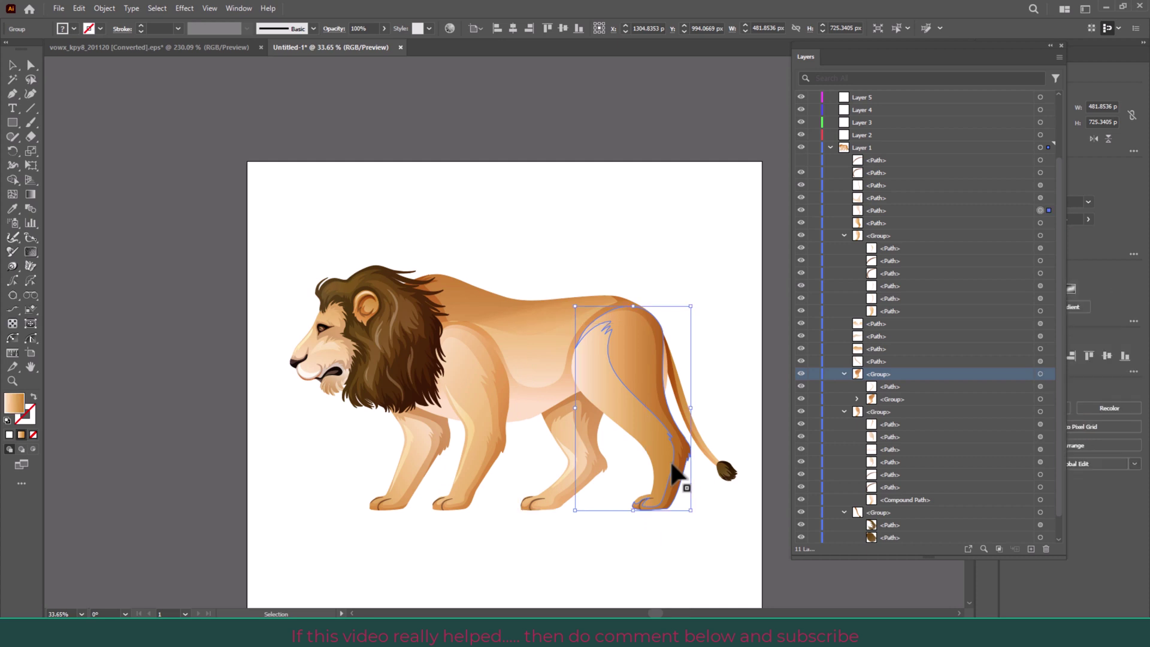
pyautogui.click(566, 438)
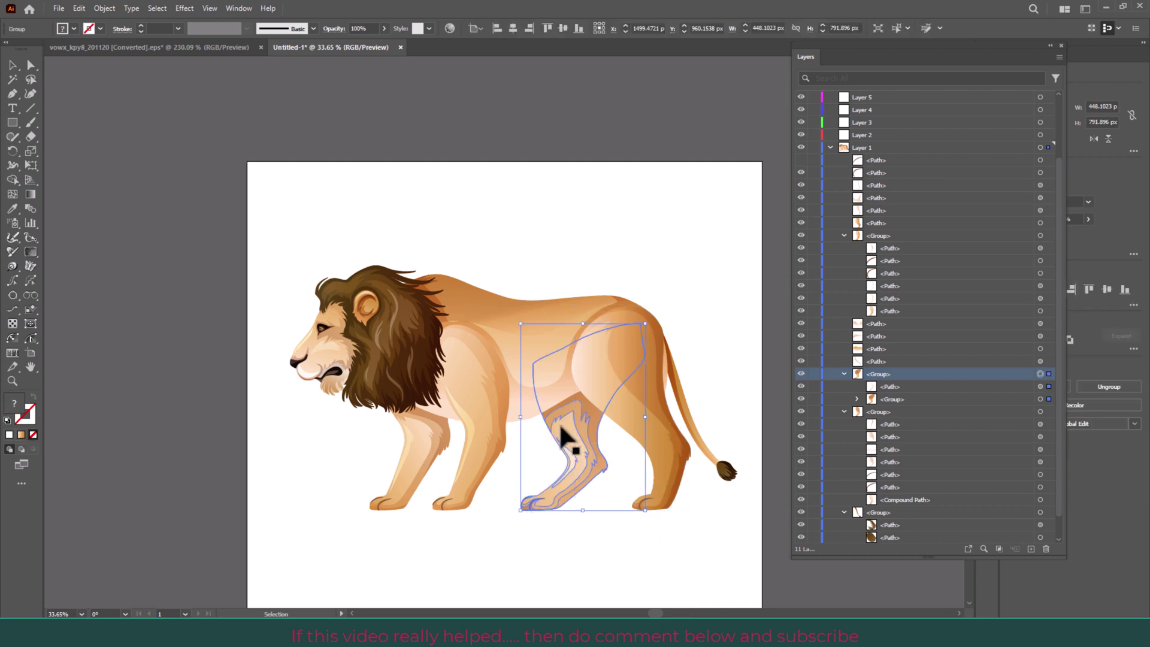
pyautogui.click(660, 438)
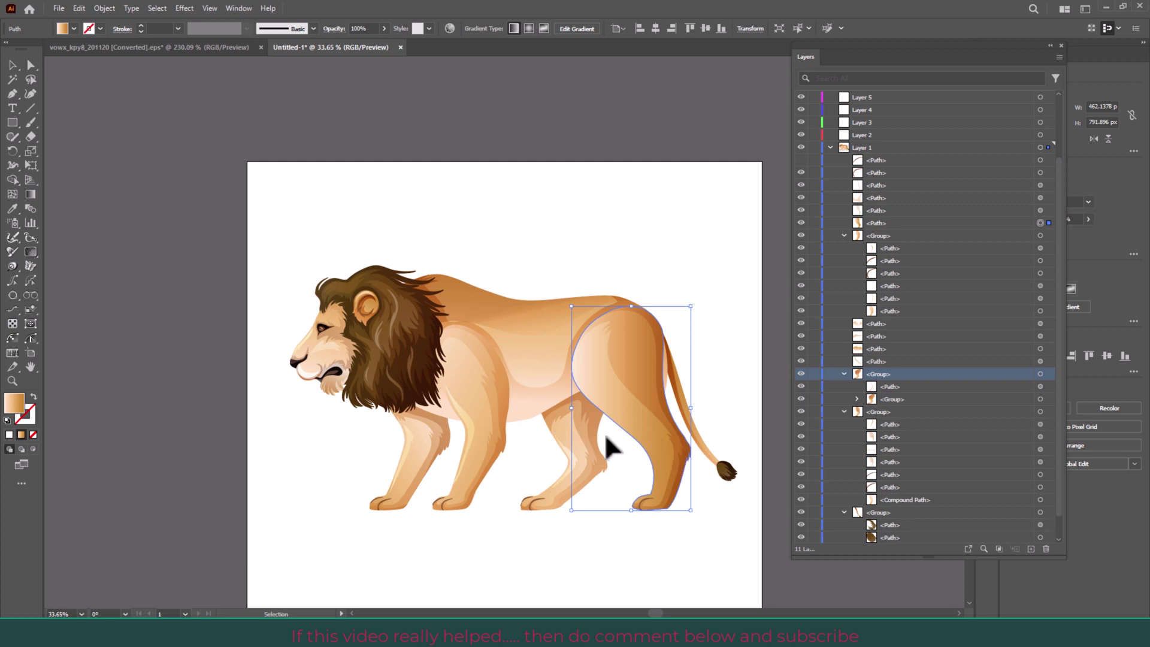
pyautogui.click(560, 437)
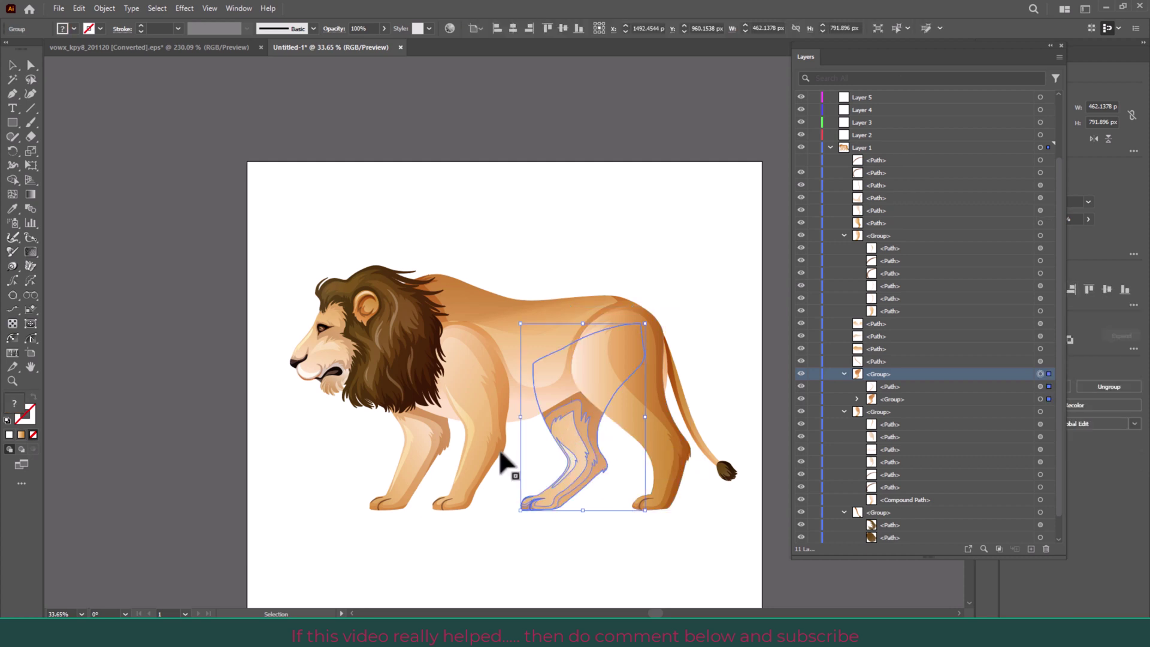
# Step: Compare the front and rear leg groups, ending with the back-leg group selected
pyautogui.click(472, 454)
pyautogui.click(422, 452)
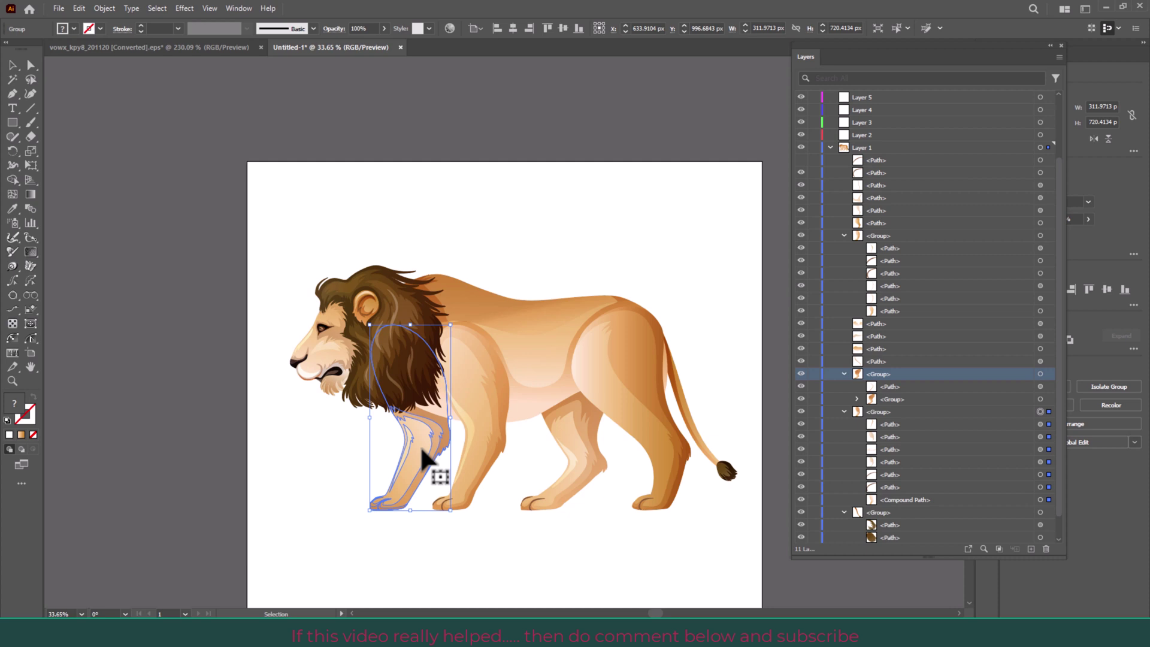
pyautogui.click(468, 433)
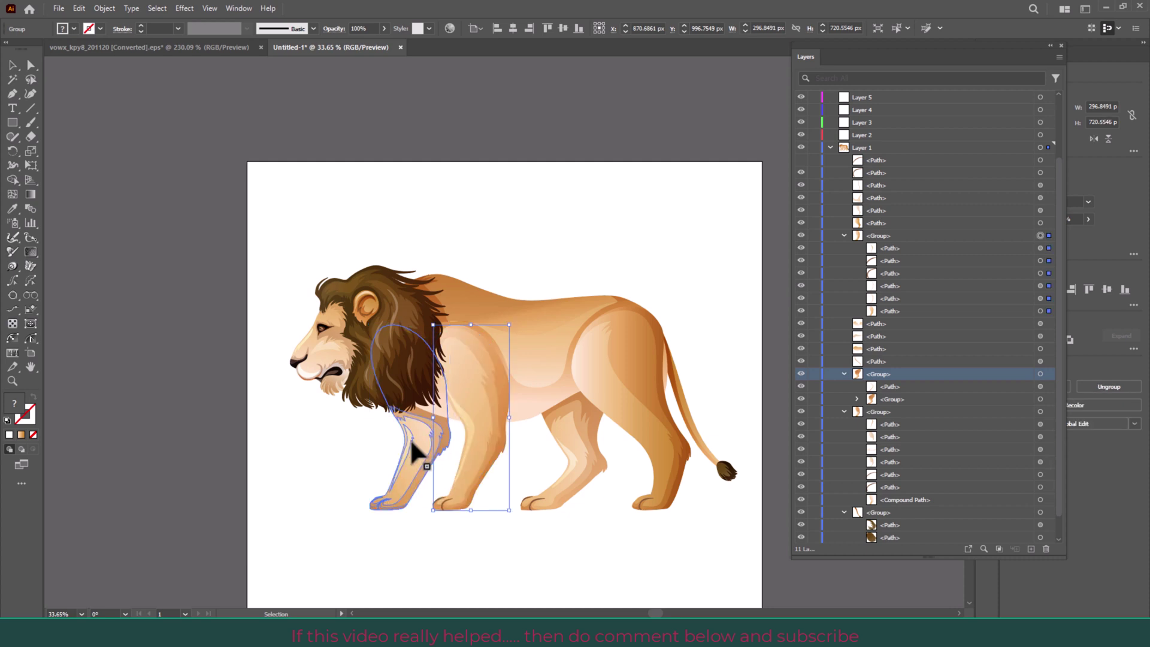
pyautogui.click(623, 452)
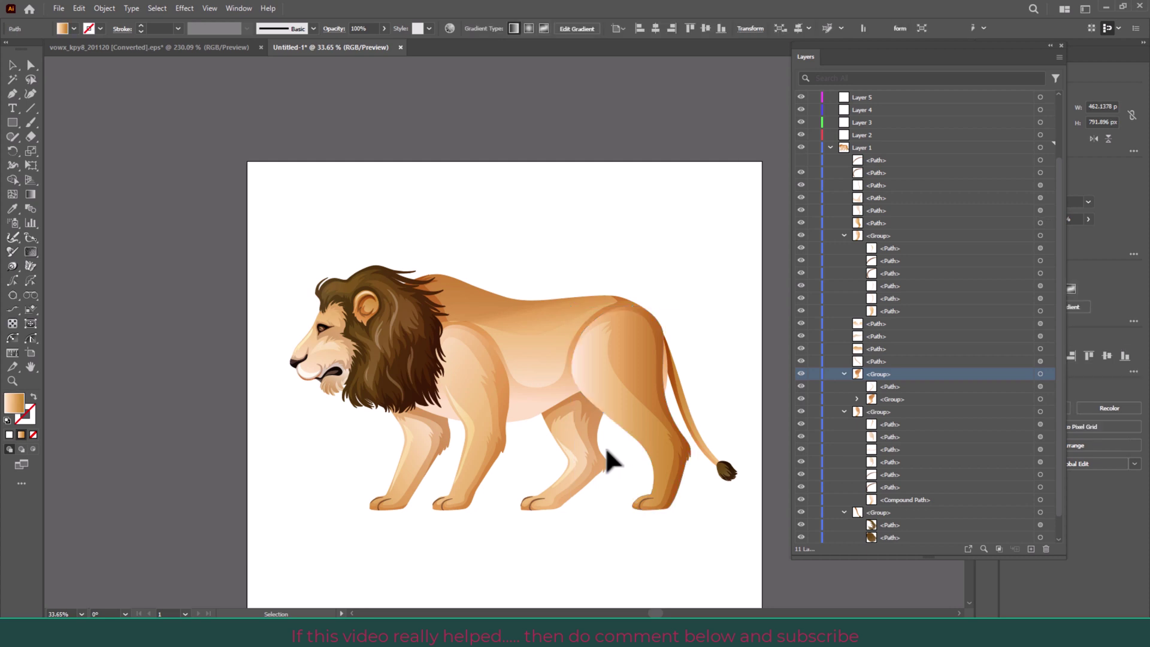
pyautogui.click(590, 451)
pyautogui.click(663, 441)
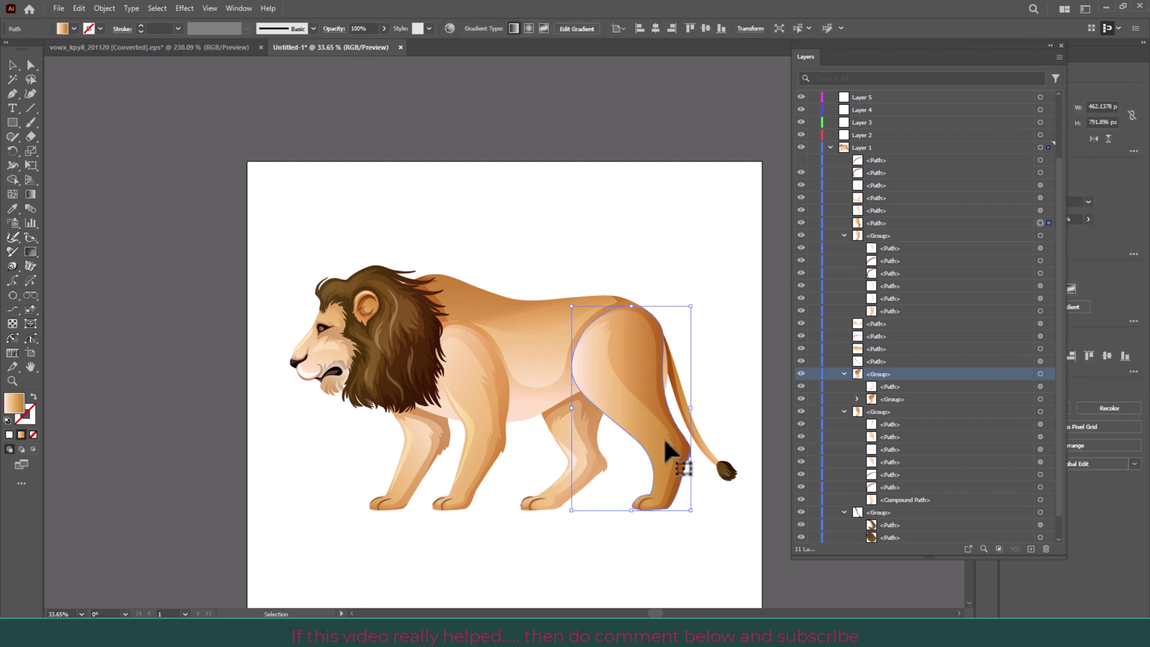
pyautogui.click(546, 493)
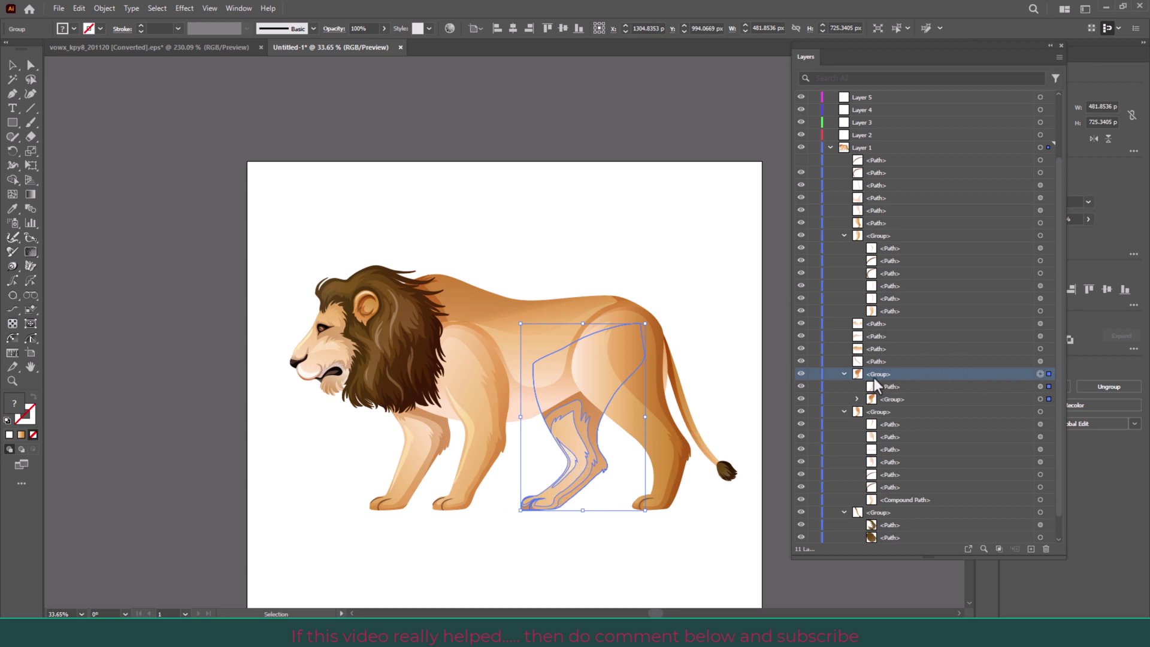
# Step: Move the back leg group into Layer 2 and rename that layer BLegDown
pyautogui.moveTo(870, 381); pyautogui.dragTo(899, 139)
pyautogui.doubleClick(887, 148)
pyautogui.write('BLegDown')
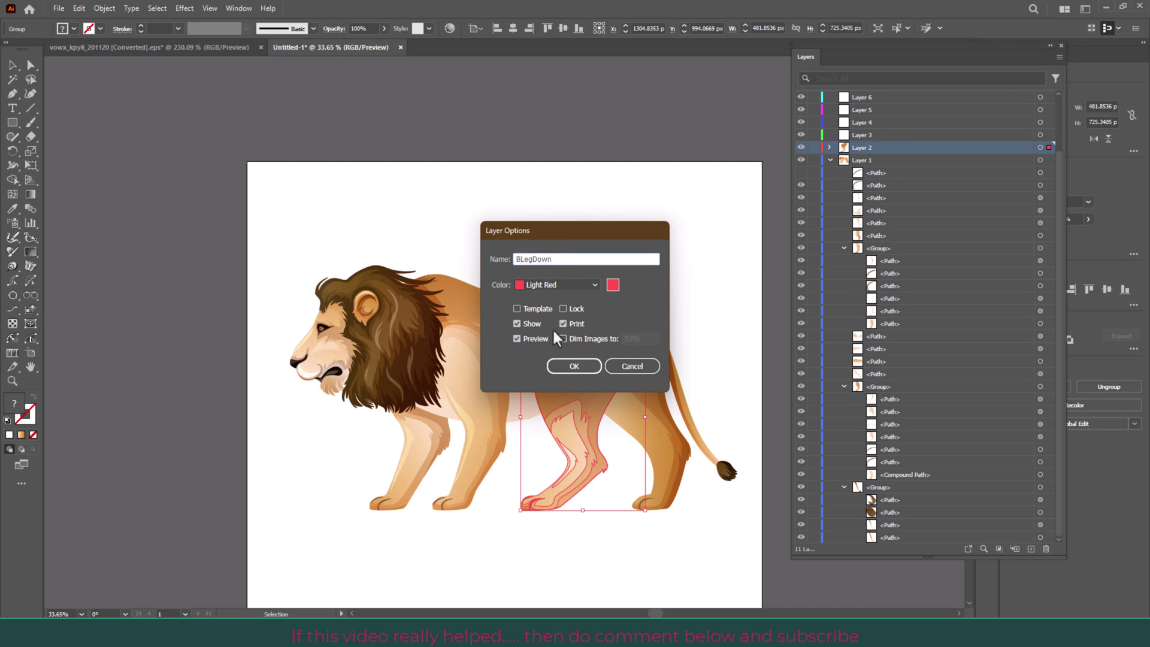
pyautogui.click(568, 363)
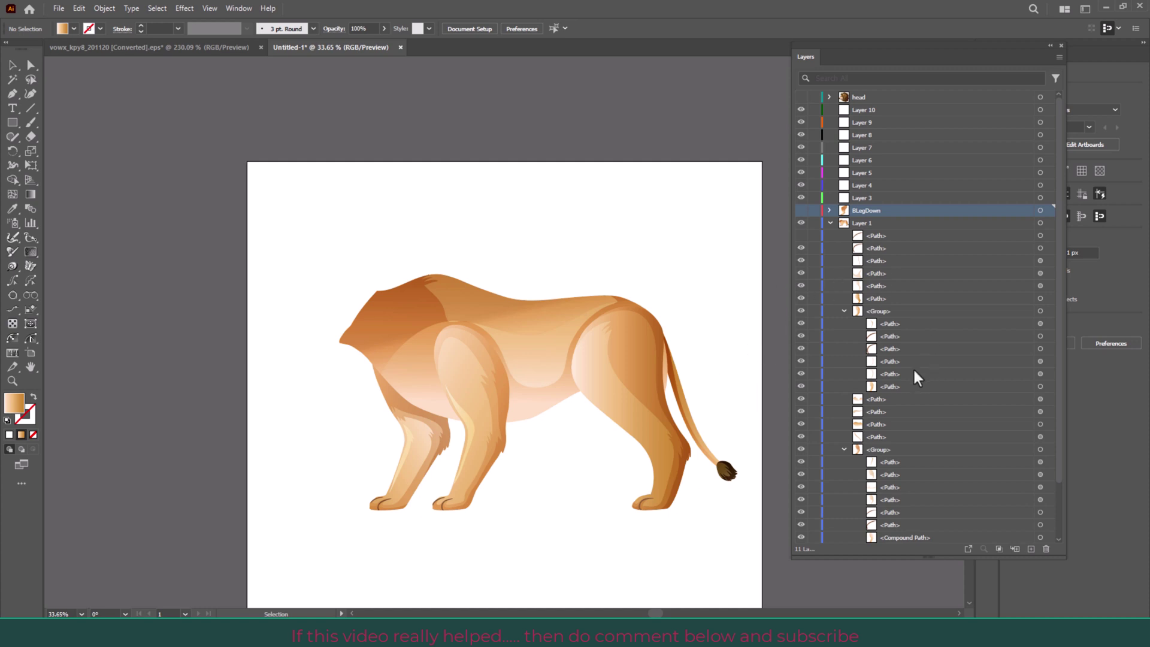
pyautogui.click(623, 396)
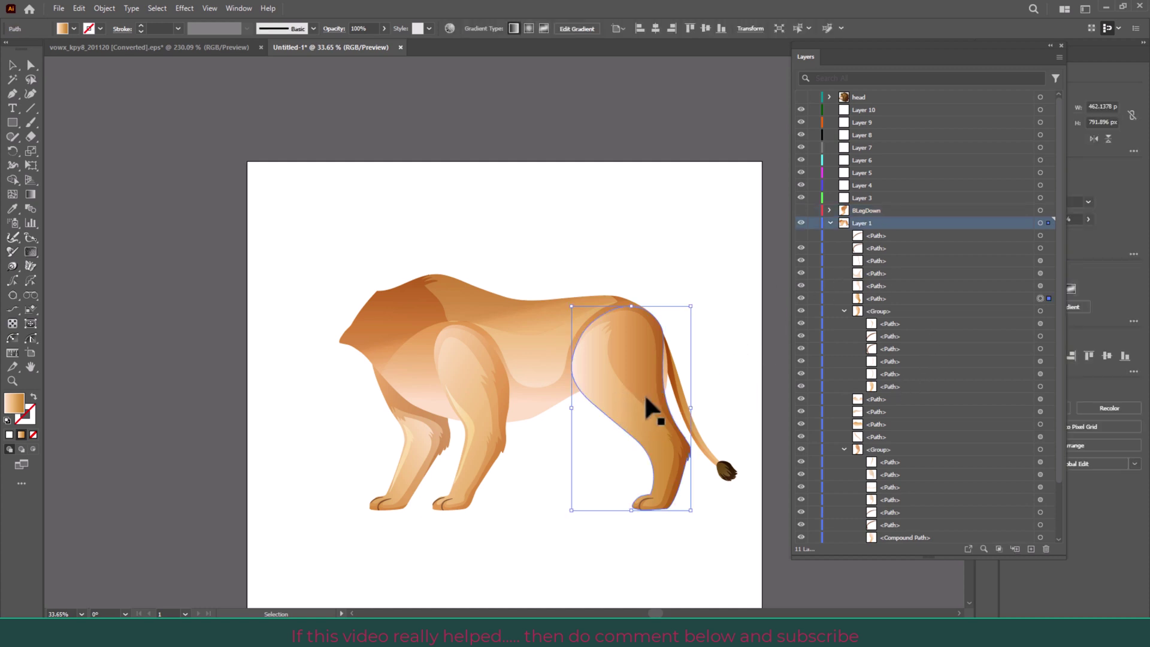
# Step: Reorder the BLegDown layer so it sits above Layer 3
pyautogui.click(723, 470)
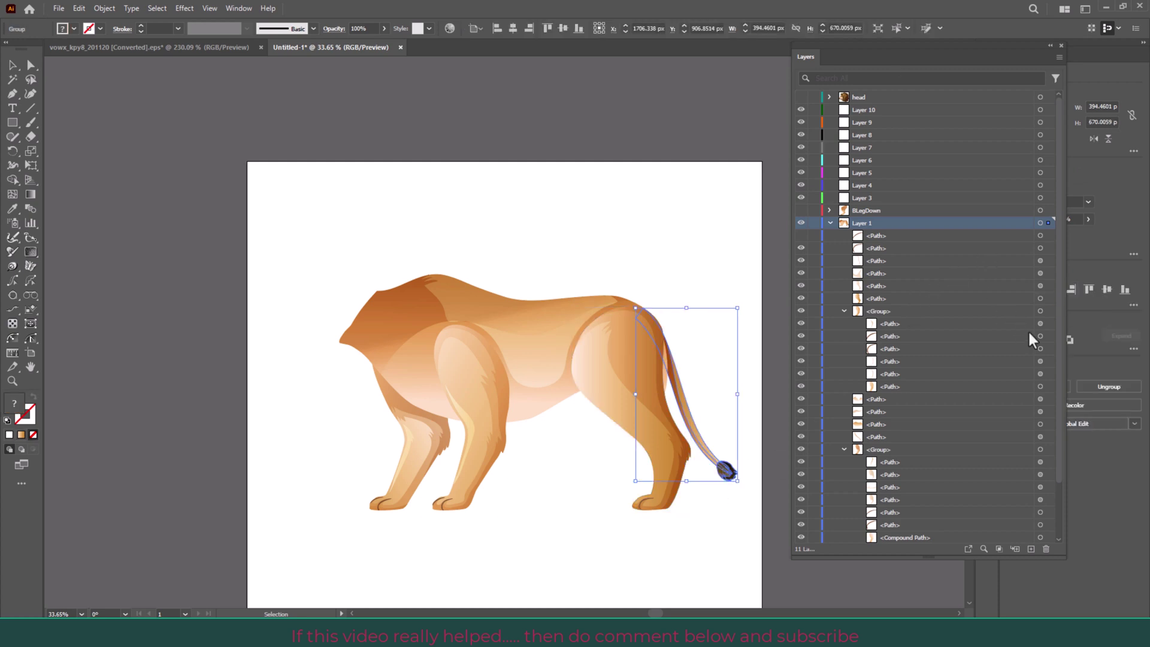
pyautogui.scroll(-3, 1030, 359)
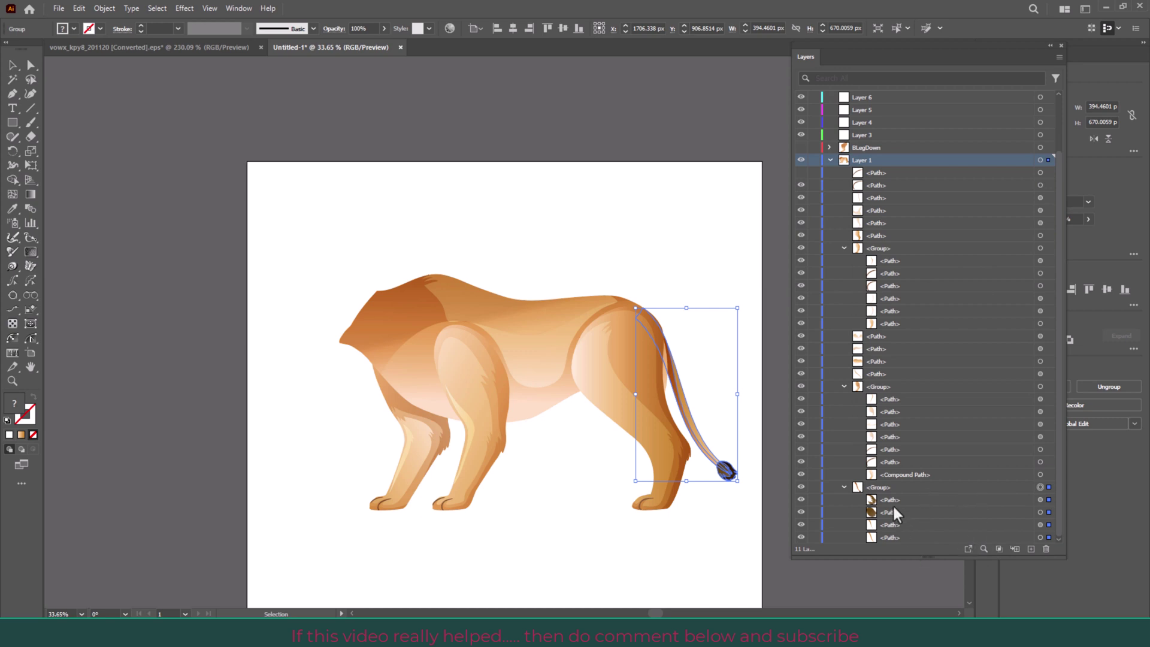
pyautogui.scroll(3, 833, 422)
pyautogui.click(859, 212)
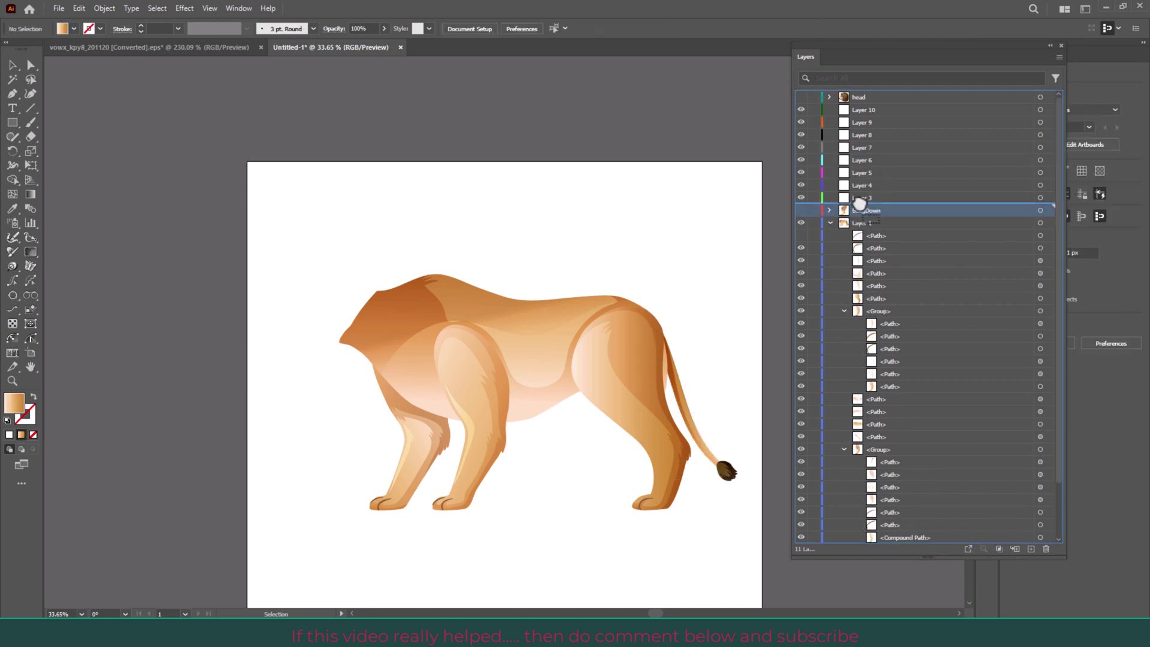
pyautogui.moveTo(857, 211); pyautogui.dragTo(858, 204)
pyautogui.scroll(-3, 1044, 491)
pyautogui.click(1043, 488)
# Step: Move the tail group into Layer 3, rename it Tail, and hide it
pyautogui.click(1041, 487)
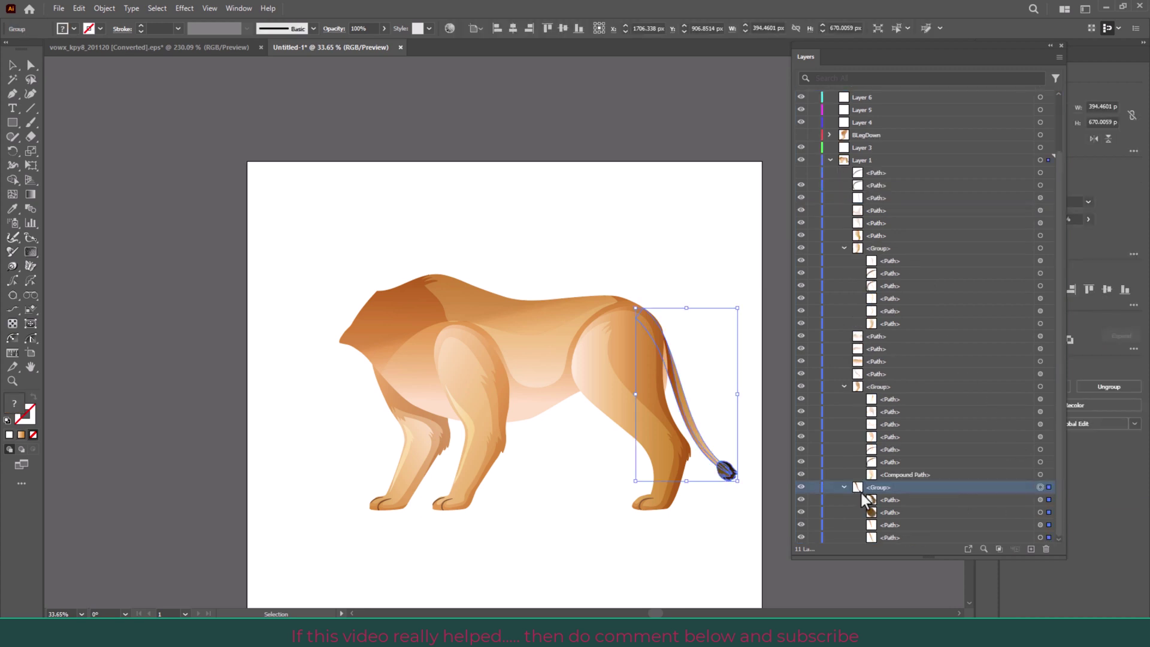
pyautogui.moveTo(880, 489); pyautogui.dragTo(901, 150)
pyautogui.doubleClick(862, 210)
pyautogui.write('Tail')
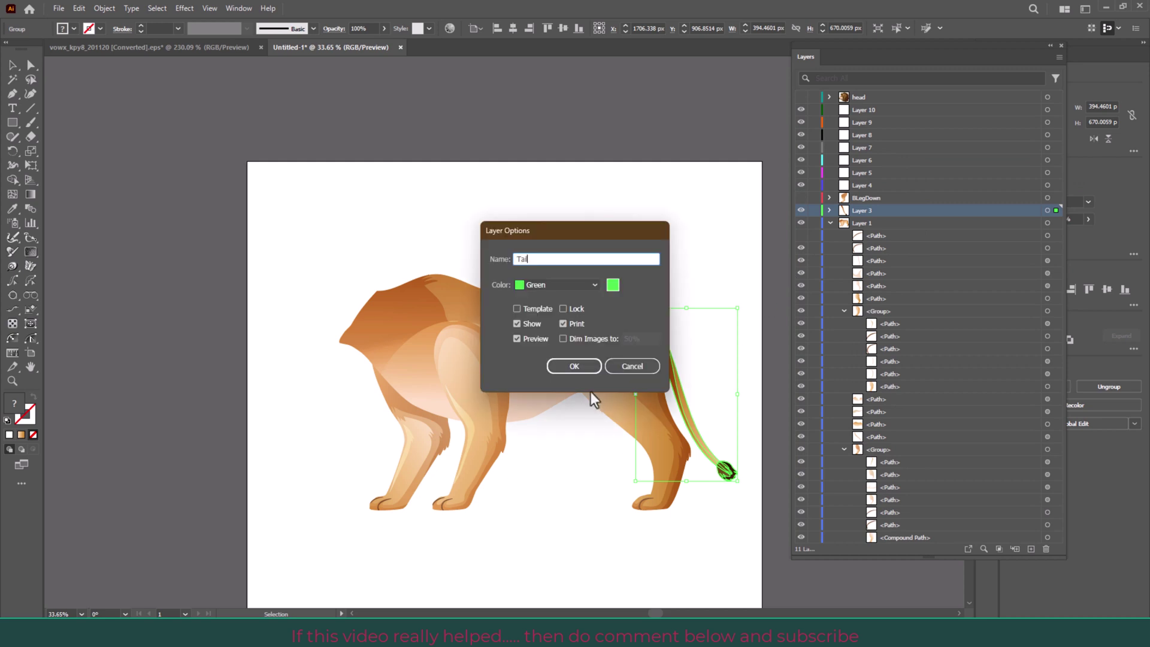
pyautogui.click(563, 369)
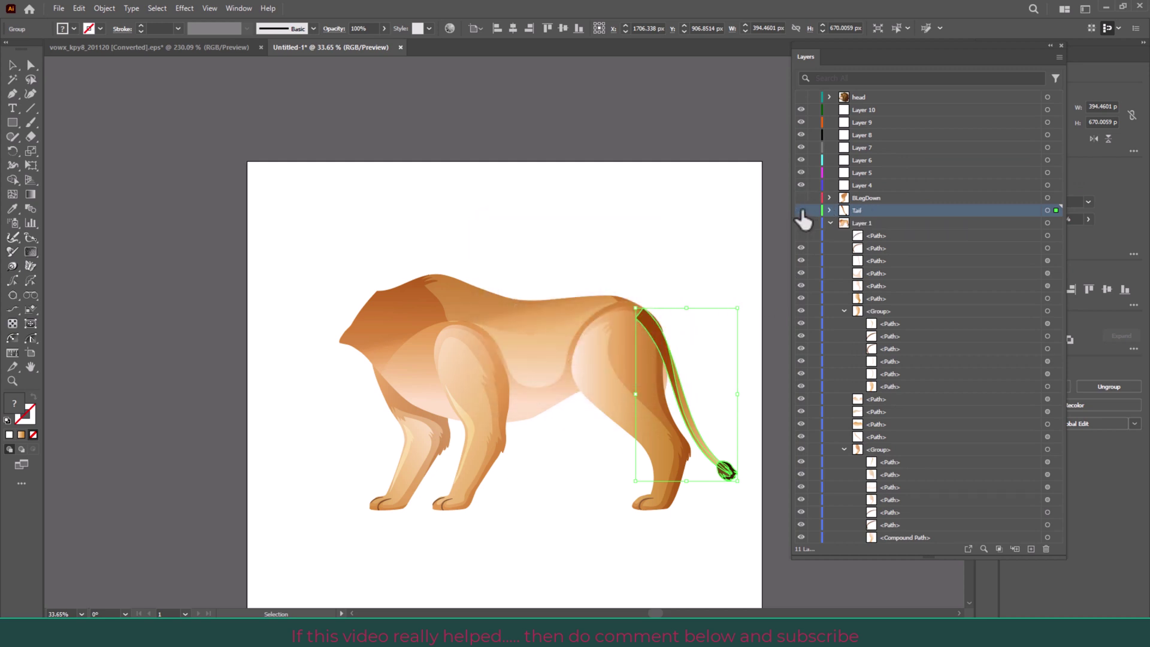
pyautogui.click(801, 210)
pyautogui.click(508, 451)
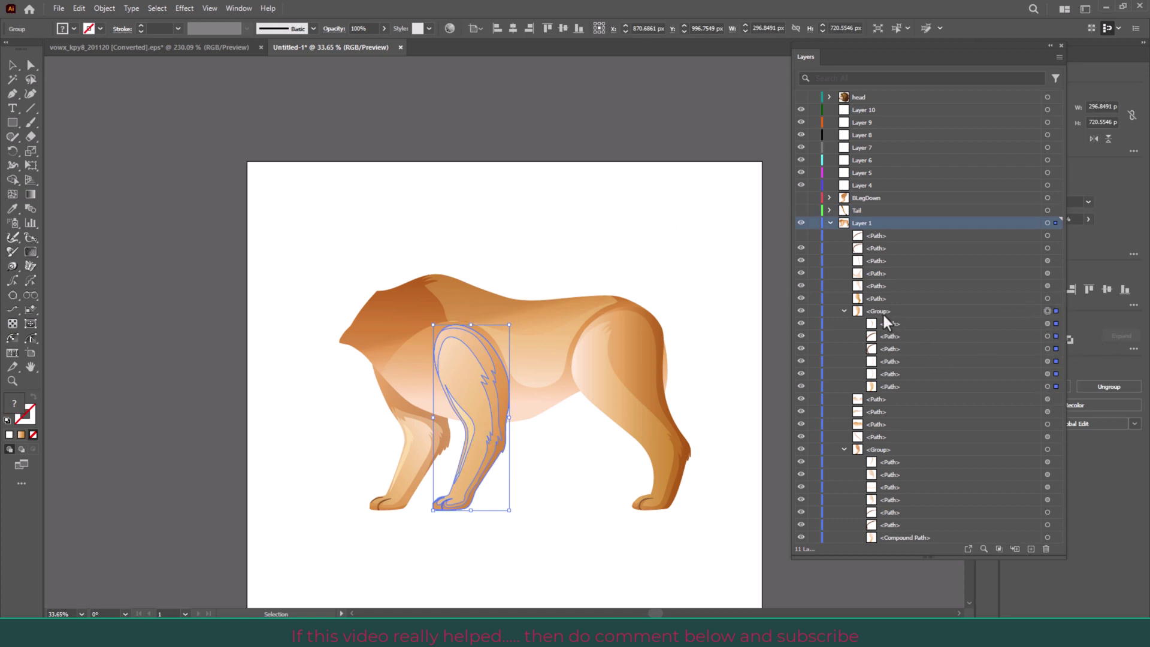
# Step: Move the front leg group into Layer 5, rename it FLegUp, and hide it
pyautogui.click(843, 311)
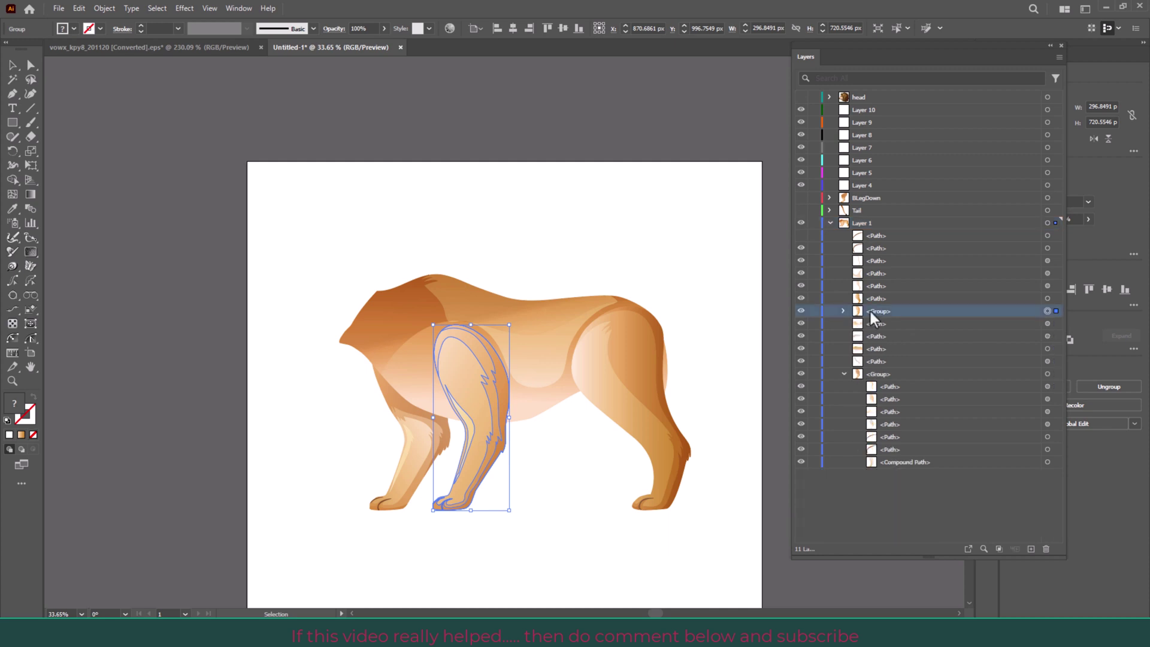
pyautogui.moveTo(875, 313); pyautogui.dragTo(887, 174)
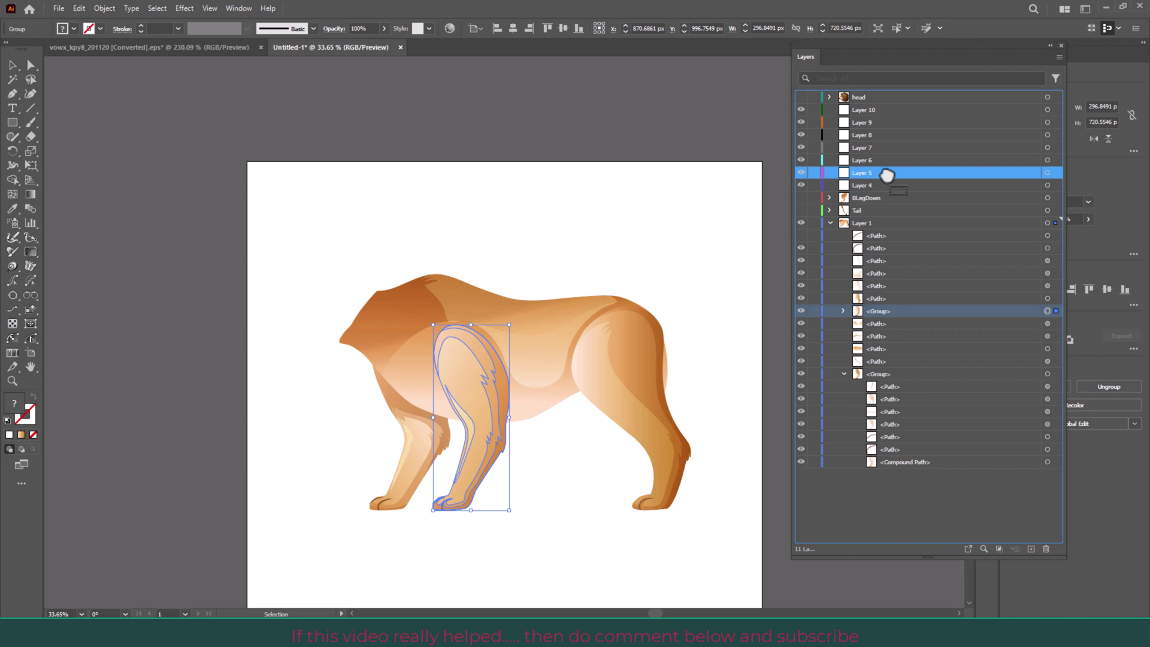
pyautogui.moveTo(887, 174); pyautogui.dragTo(878, 172)
pyautogui.doubleClick(865, 173)
pyautogui.write('FLegUp')
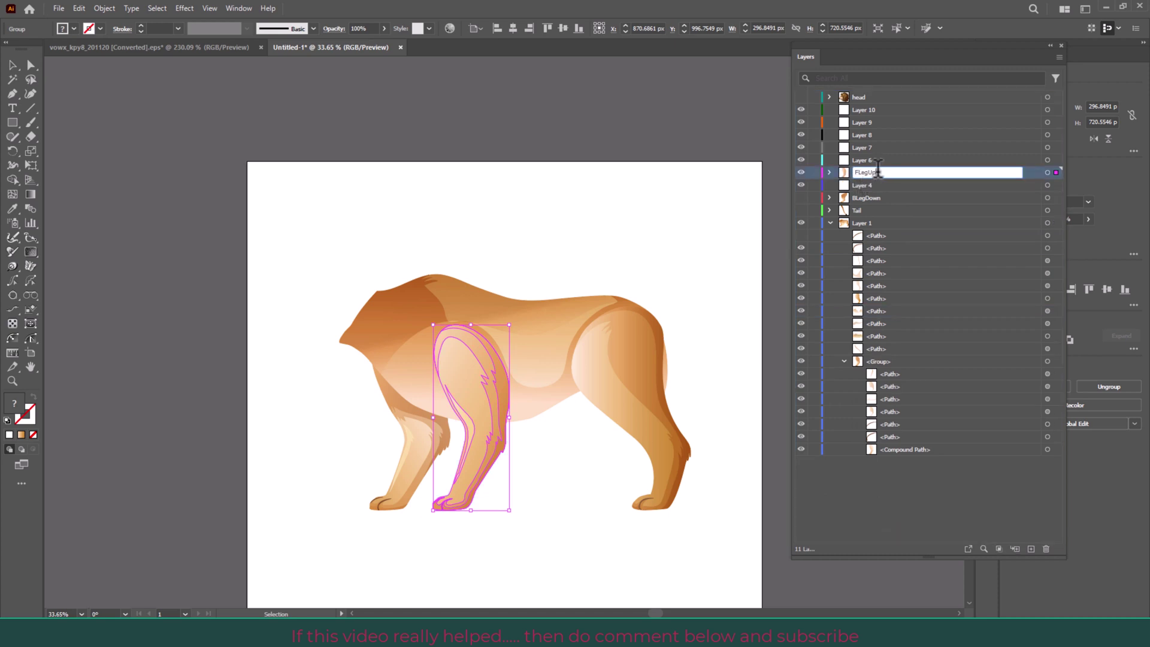
pyautogui.press('Return')
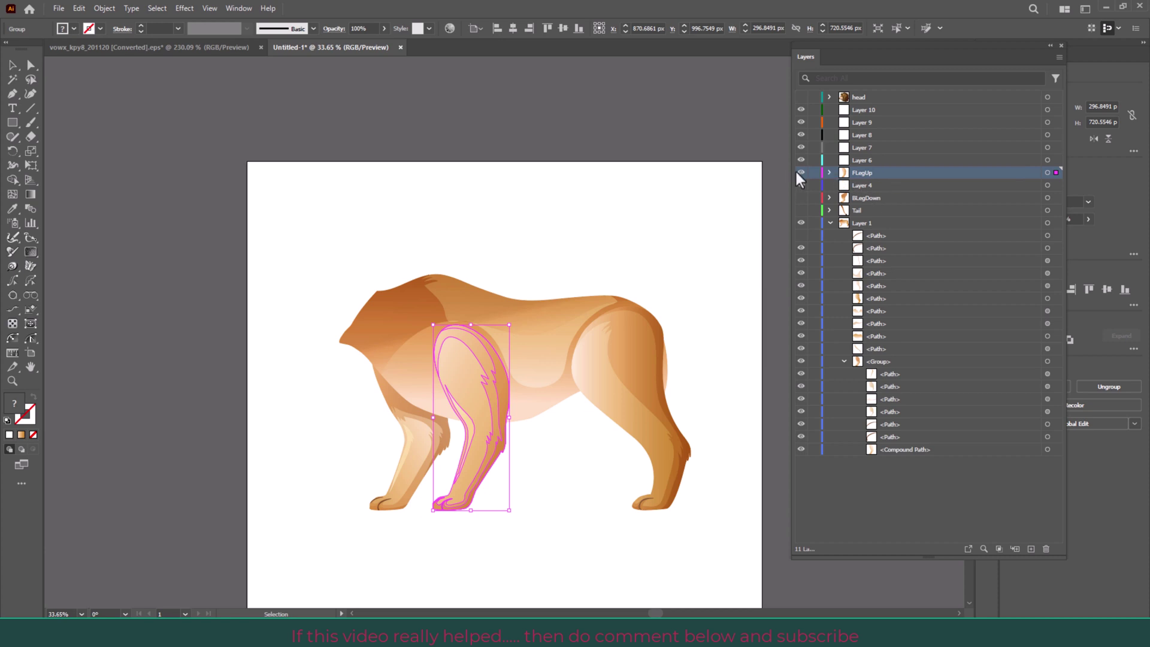
pyautogui.click(801, 173)
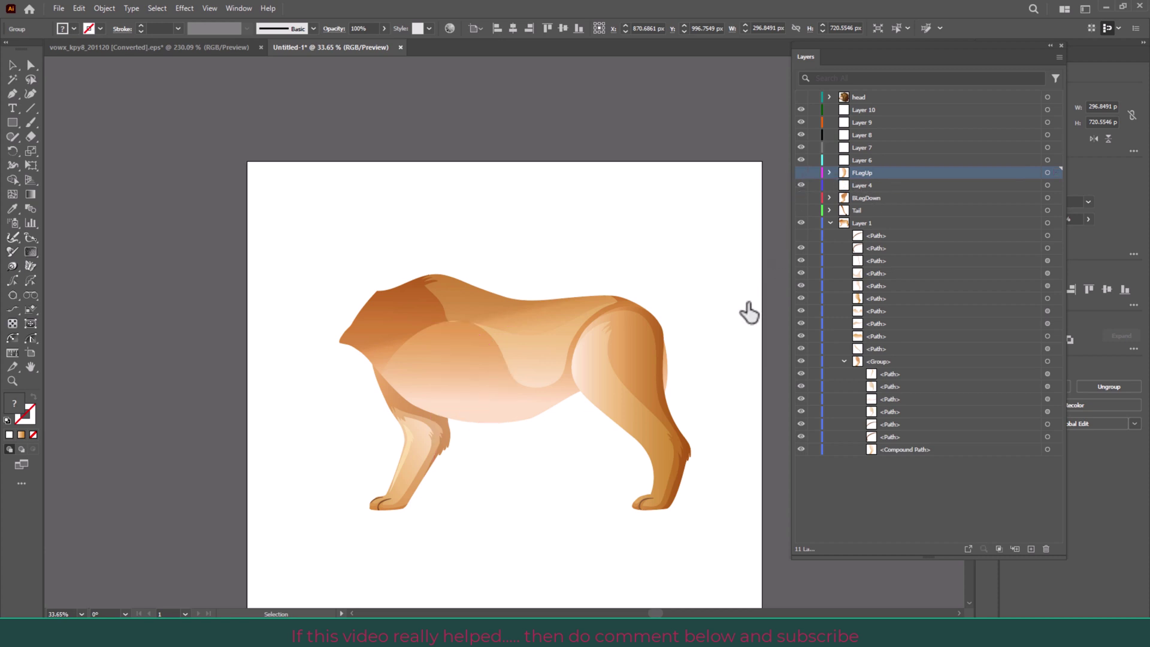
pyautogui.click(419, 458)
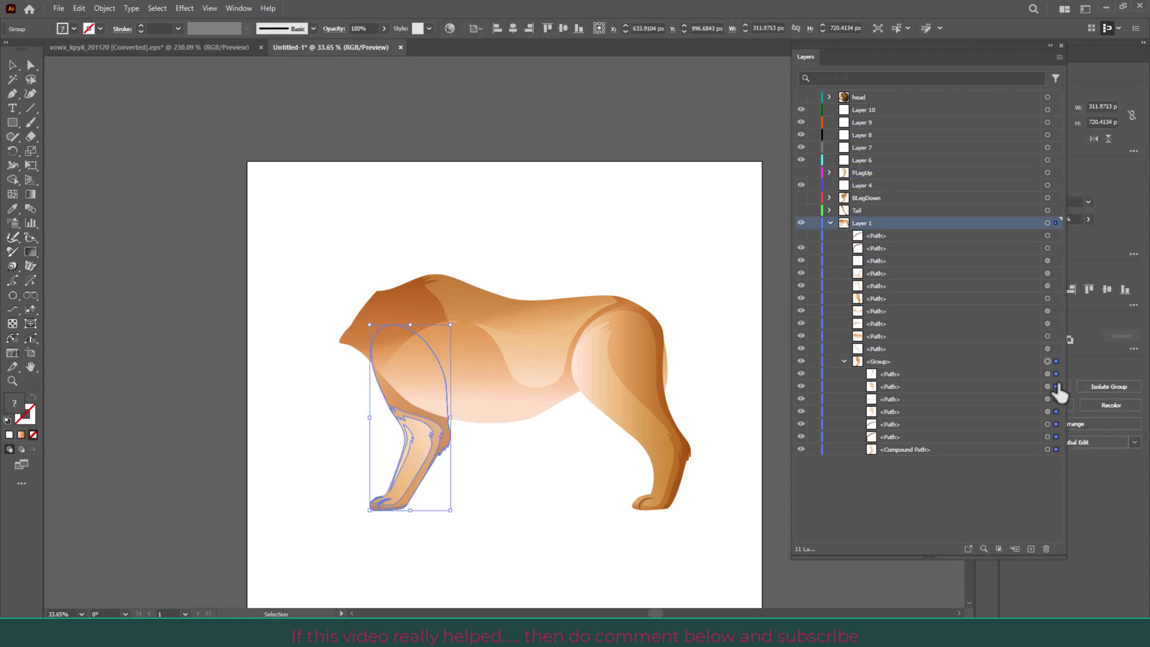
# Step: Move the lower front leg group onto the FLegDown layer and hide that layer
pyautogui.click(801, 361)
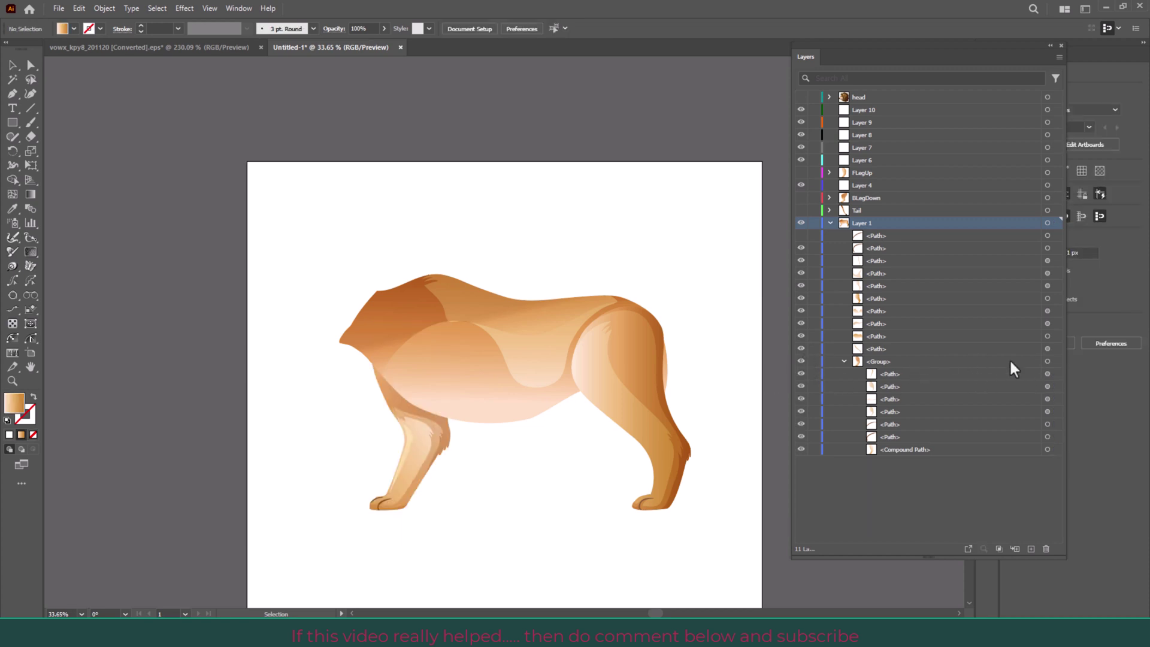
pyautogui.click(1047, 361)
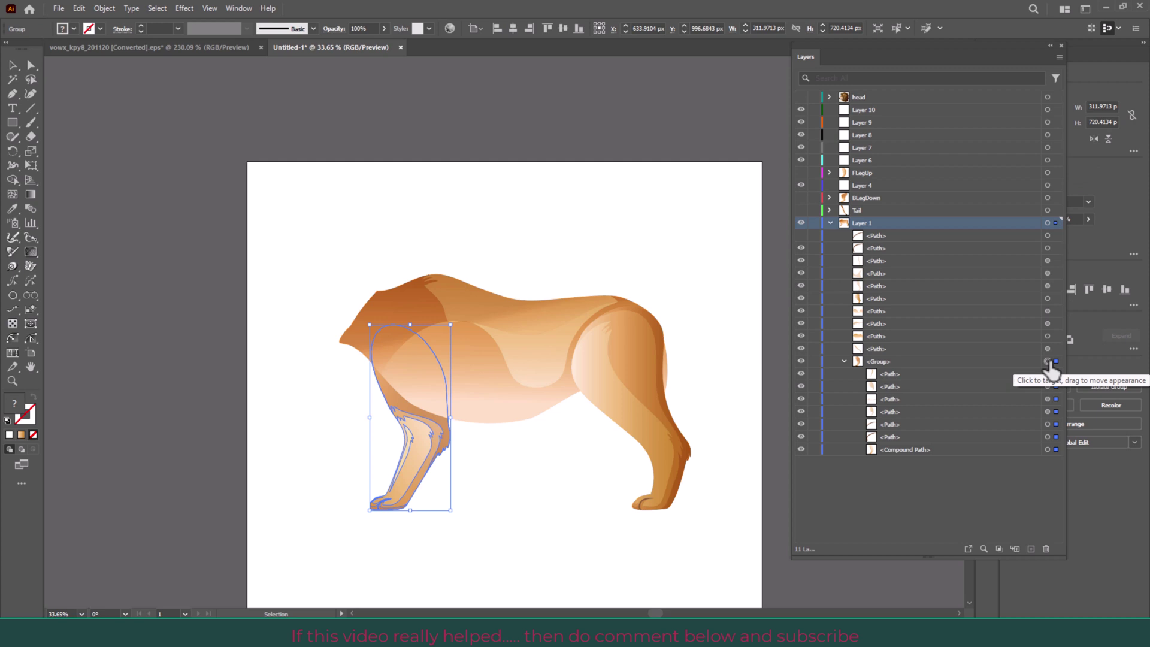
pyautogui.moveTo(886, 363); pyautogui.dragTo(907, 189)
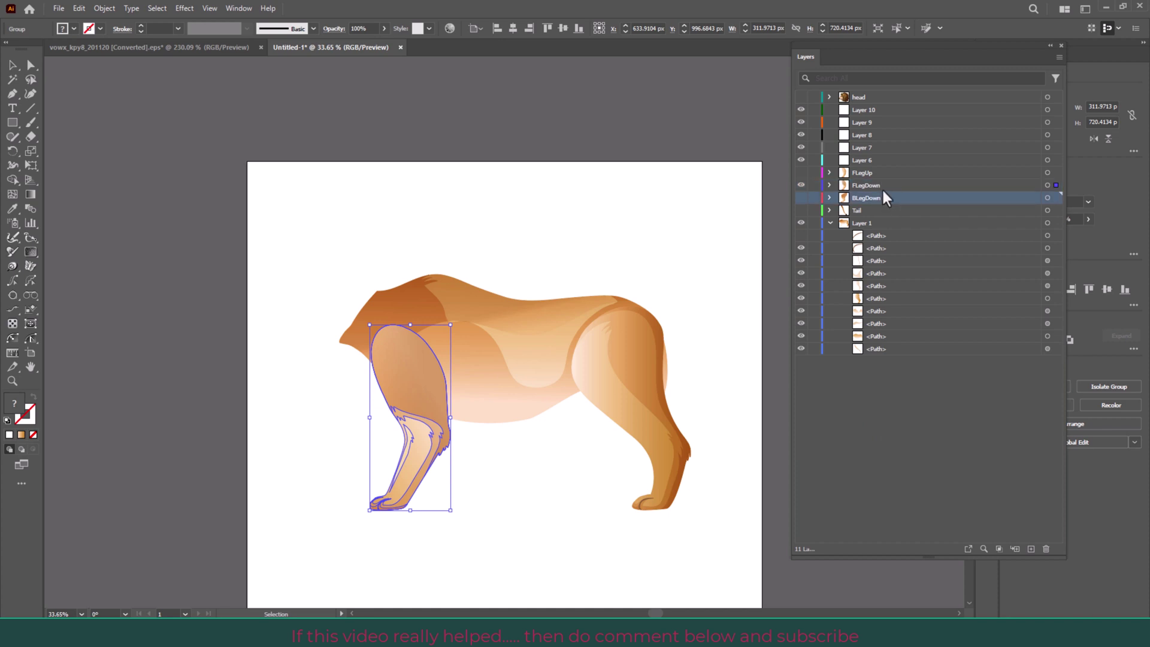
pyautogui.click(801, 185)
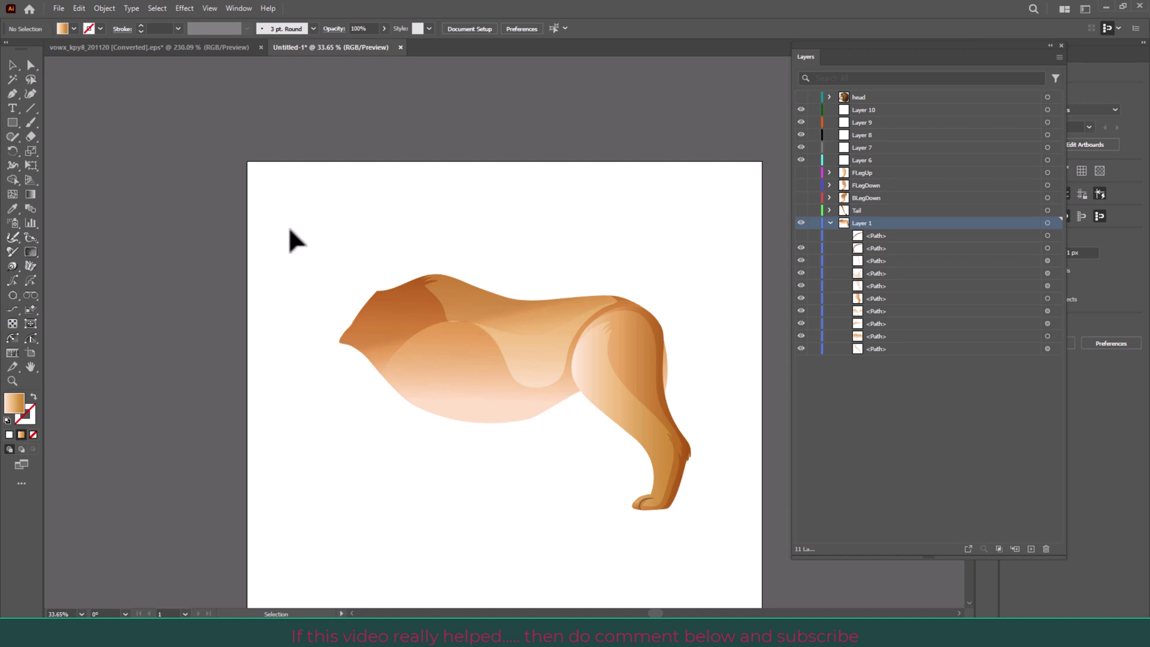
# Step: Marquee-select the three body pieces and group them
pyautogui.moveTo(301, 190); pyautogui.dragTo(544, 490)
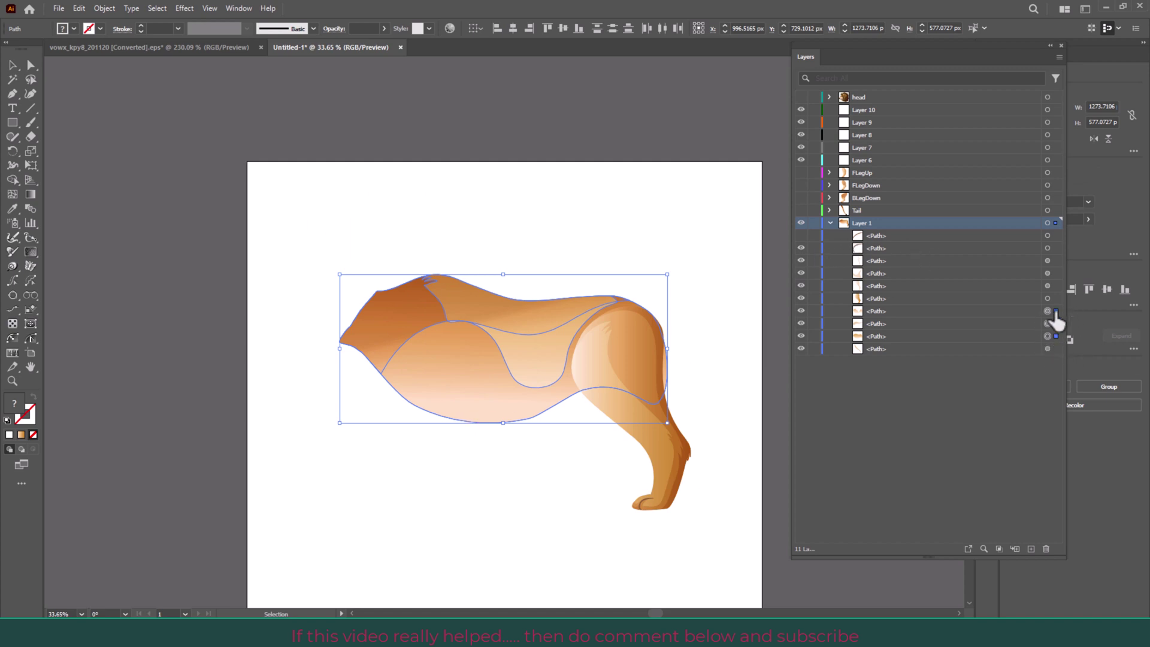
pyautogui.rightClick(430, 351)
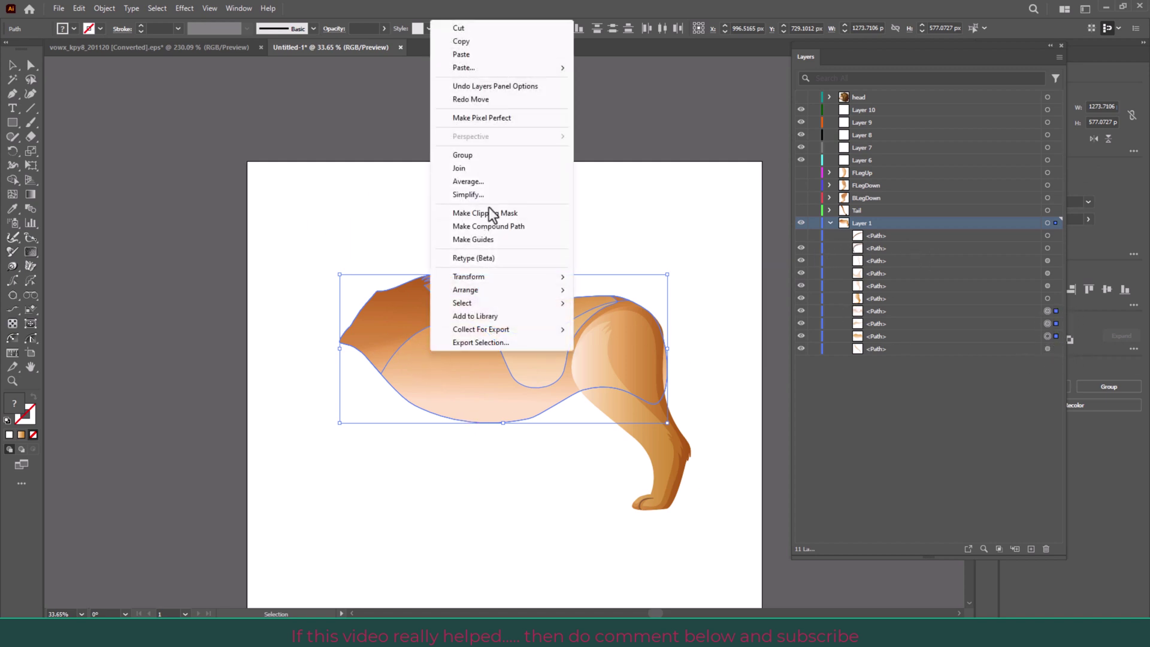
pyautogui.click(491, 159)
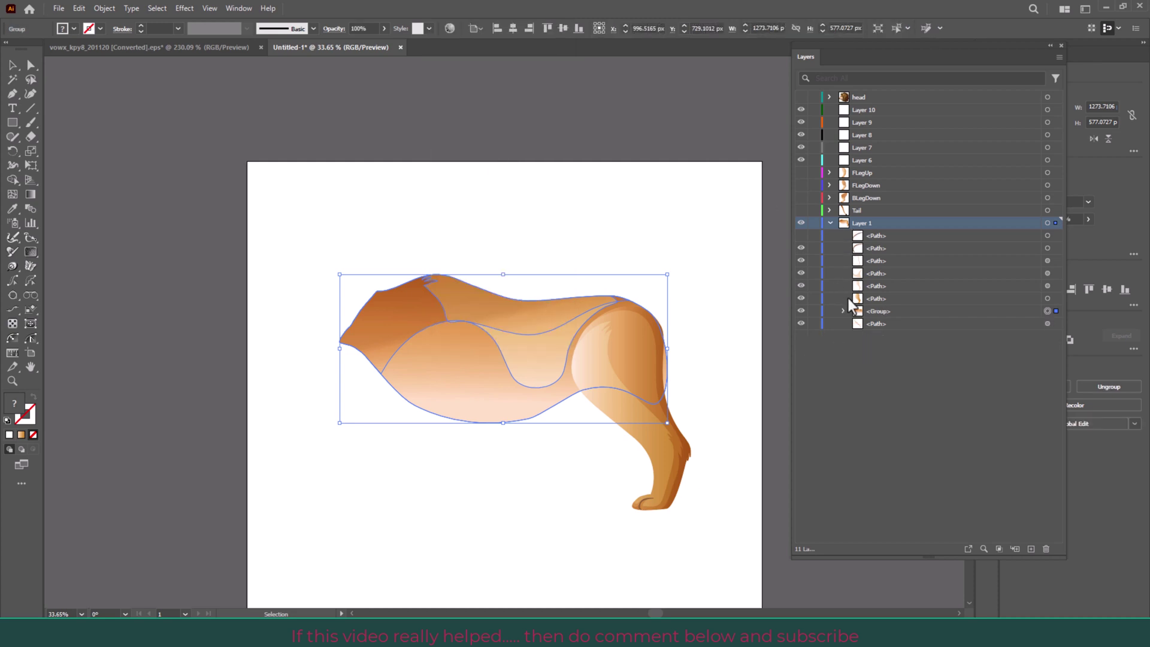
pyautogui.click(801, 312)
pyautogui.click(800, 311)
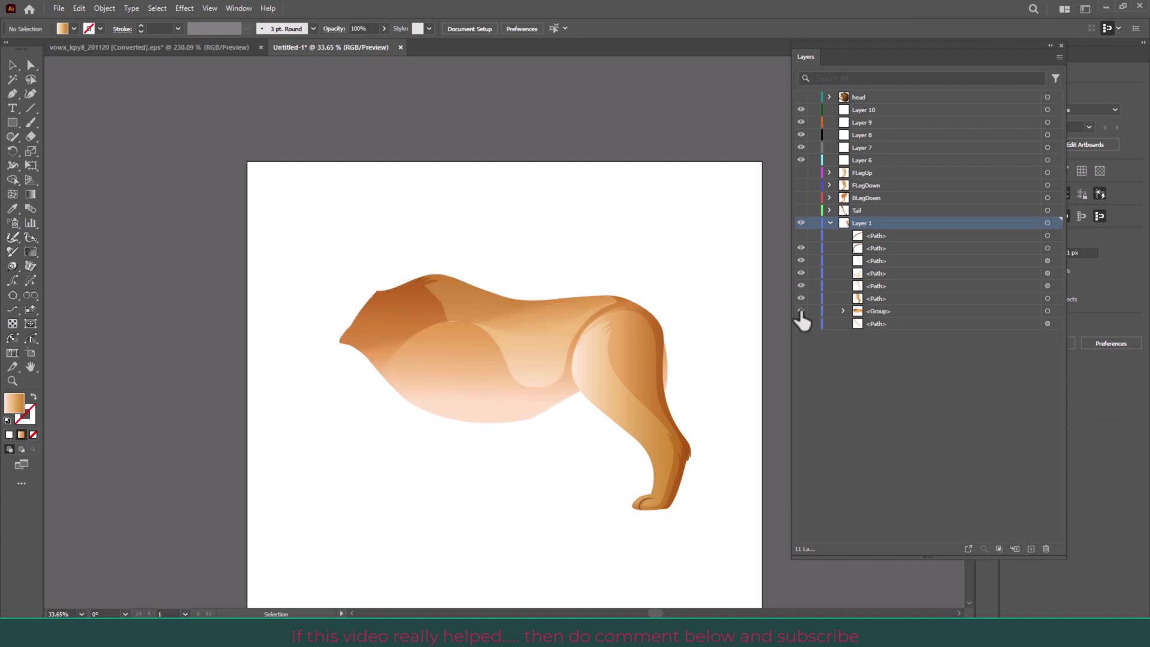
# Step: Move the body group into Layer 6, rename it Body, and hide it
pyautogui.click(881, 311)
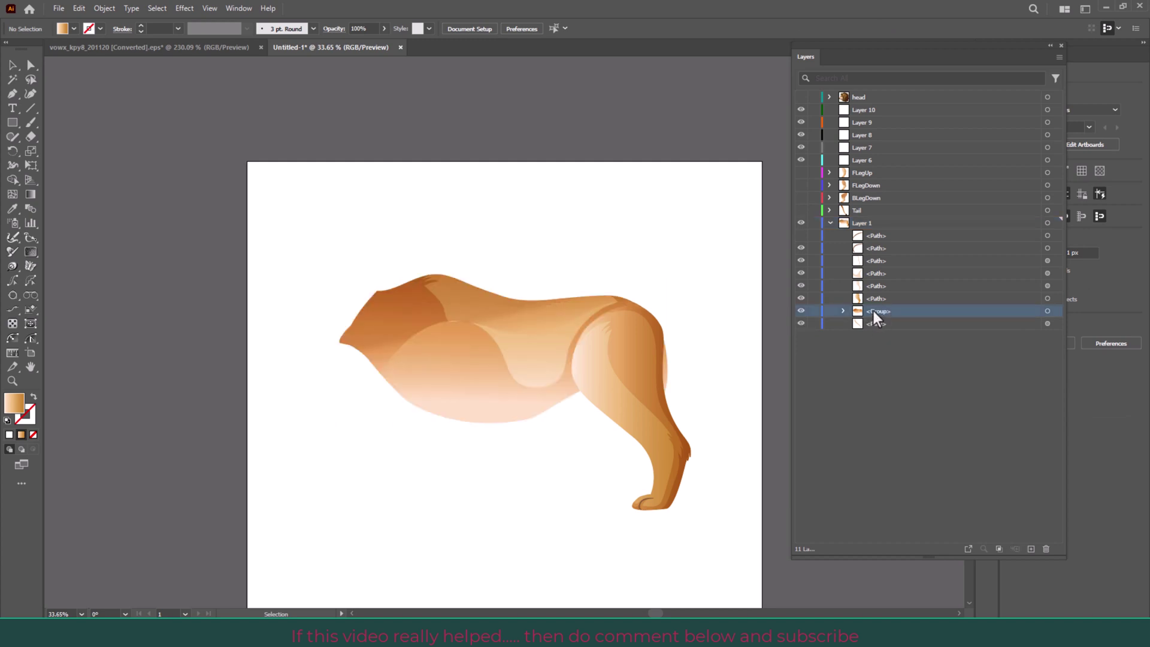
pyautogui.moveTo(874, 311); pyautogui.dragTo(891, 186)
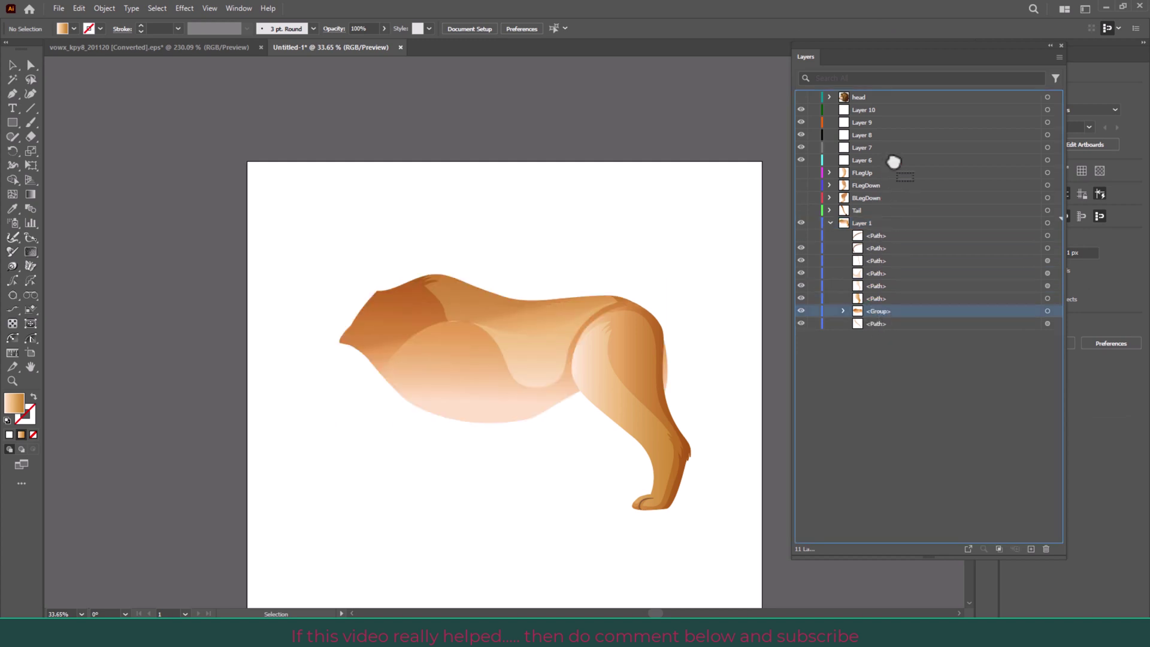
pyautogui.moveTo(890, 186); pyautogui.dragTo(864, 162)
pyautogui.doubleClick(867, 160)
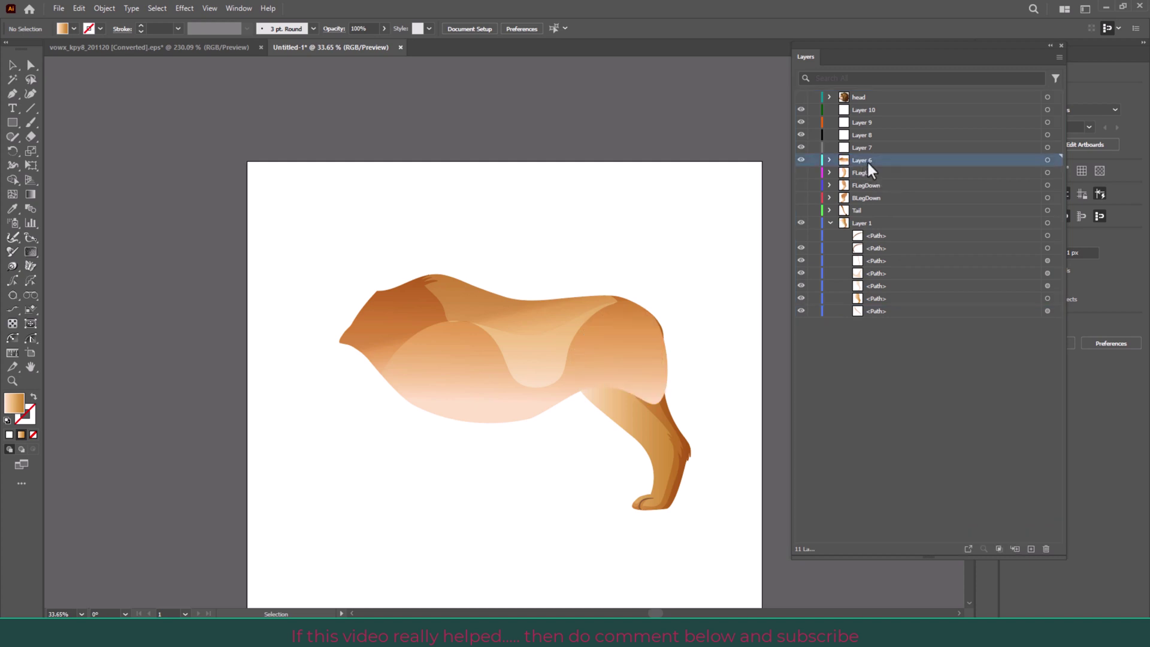
pyautogui.write('Body')
pyautogui.press('Return')
pyautogui.click(800, 160)
pyautogui.scroll(-1, 646, 429)
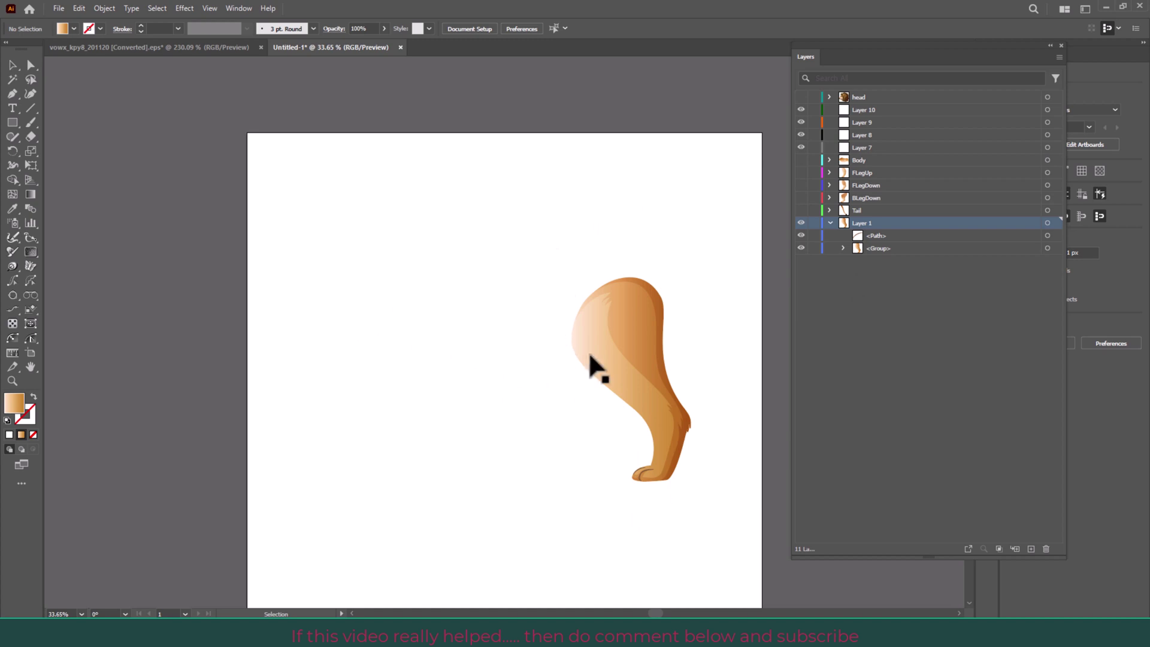
# Step: Group the remaining back leg paths, move them into Layer 7 renamed BLegUp, and hide it
pyautogui.moveTo(533, 208); pyautogui.dragTo(728, 541)
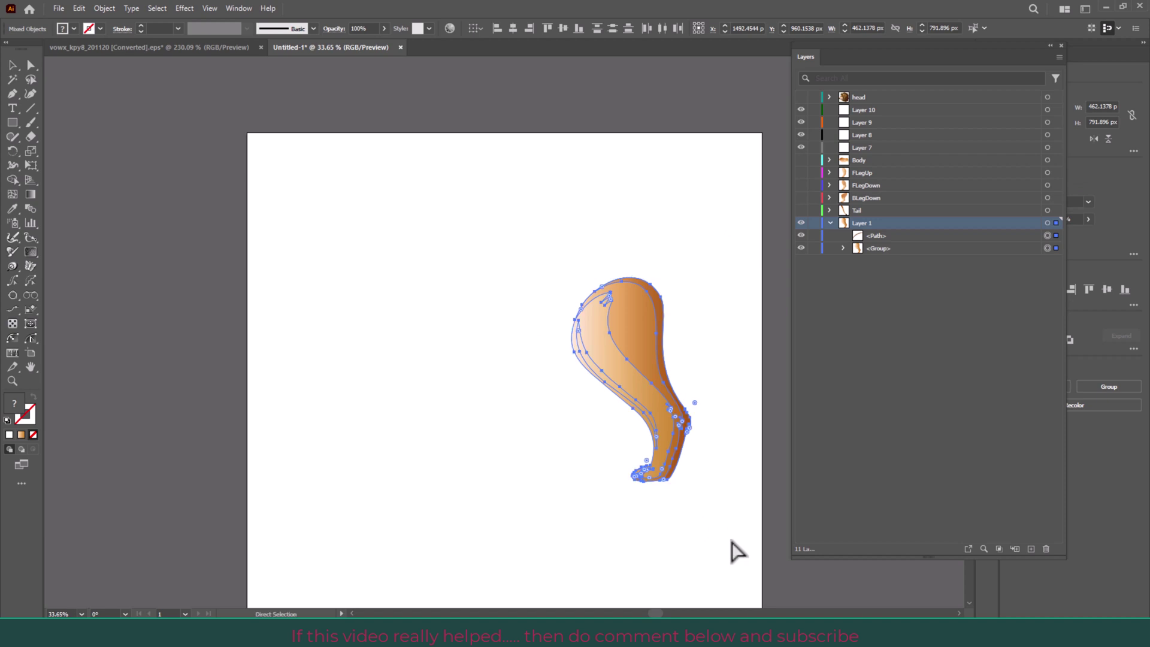
pyautogui.hotkey('ctrl', 'g')
pyautogui.click(874, 235)
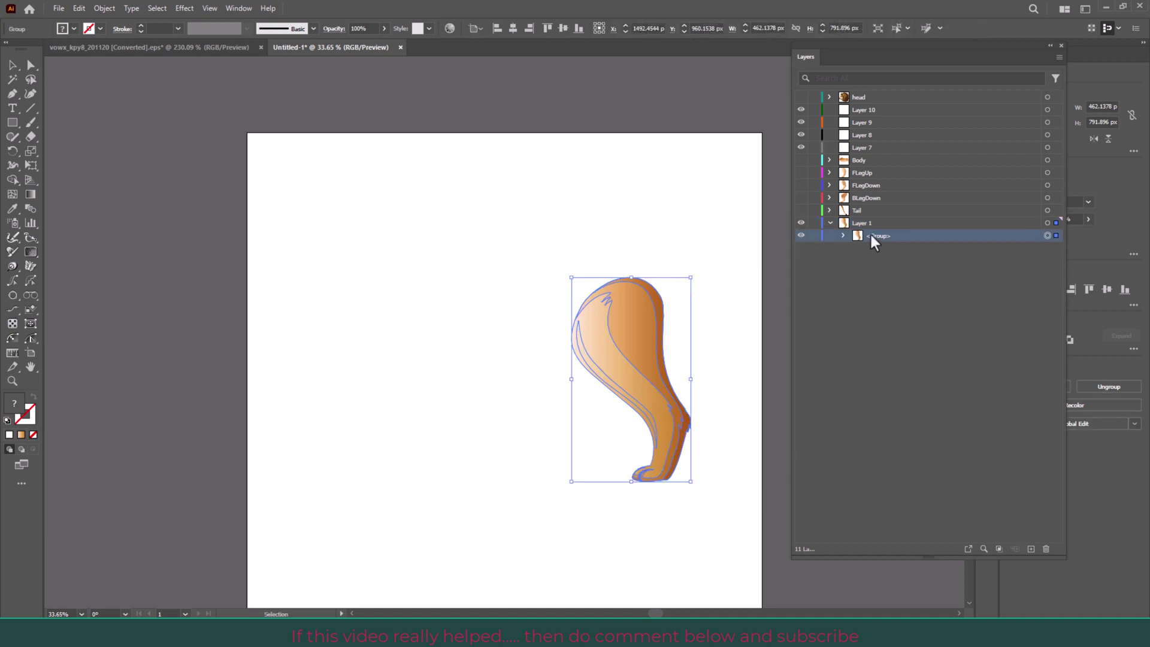
pyautogui.moveTo(871, 234)
pyautogui.mouseDown()
pyautogui.moveTo(881, 137)
pyautogui.moveTo(876, 146)
pyautogui.mouseUp()
pyautogui.doubleClick(884, 147)
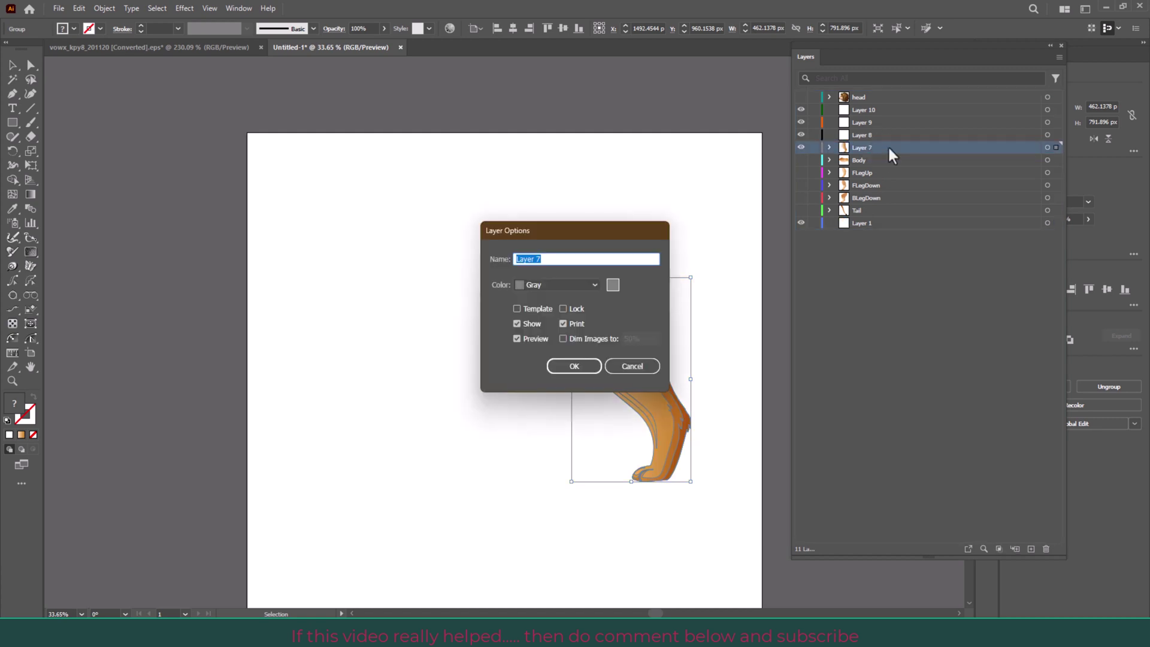
pyautogui.write('BLeg')
pyautogui.write('Up')
pyautogui.click(577, 365)
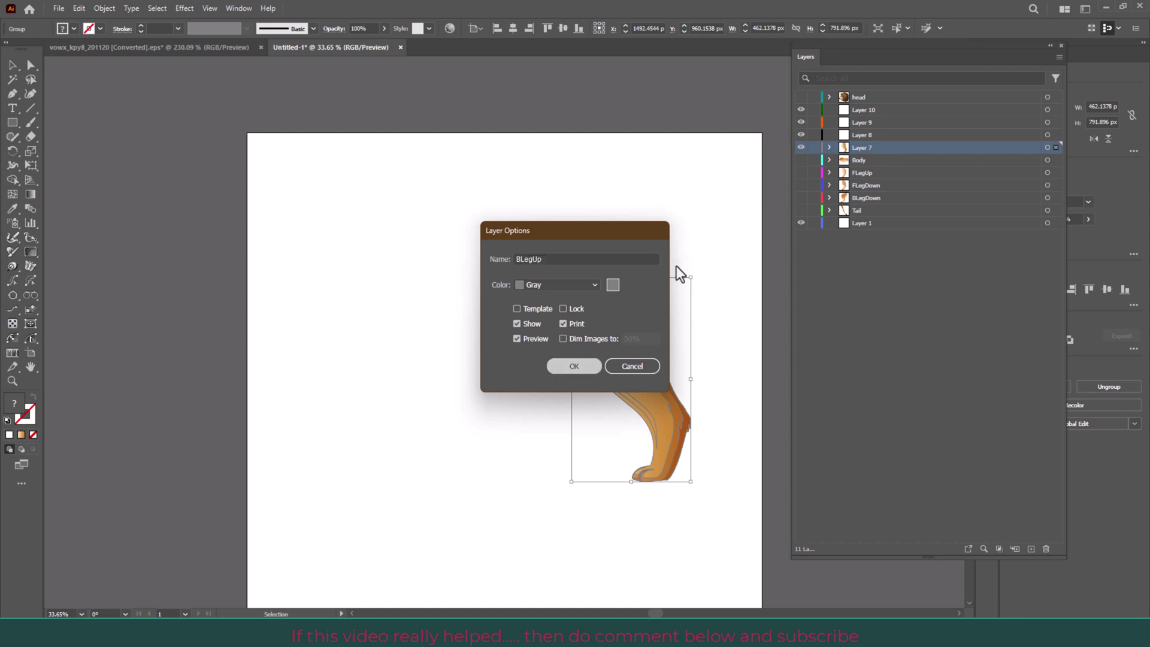
pyautogui.click(801, 147)
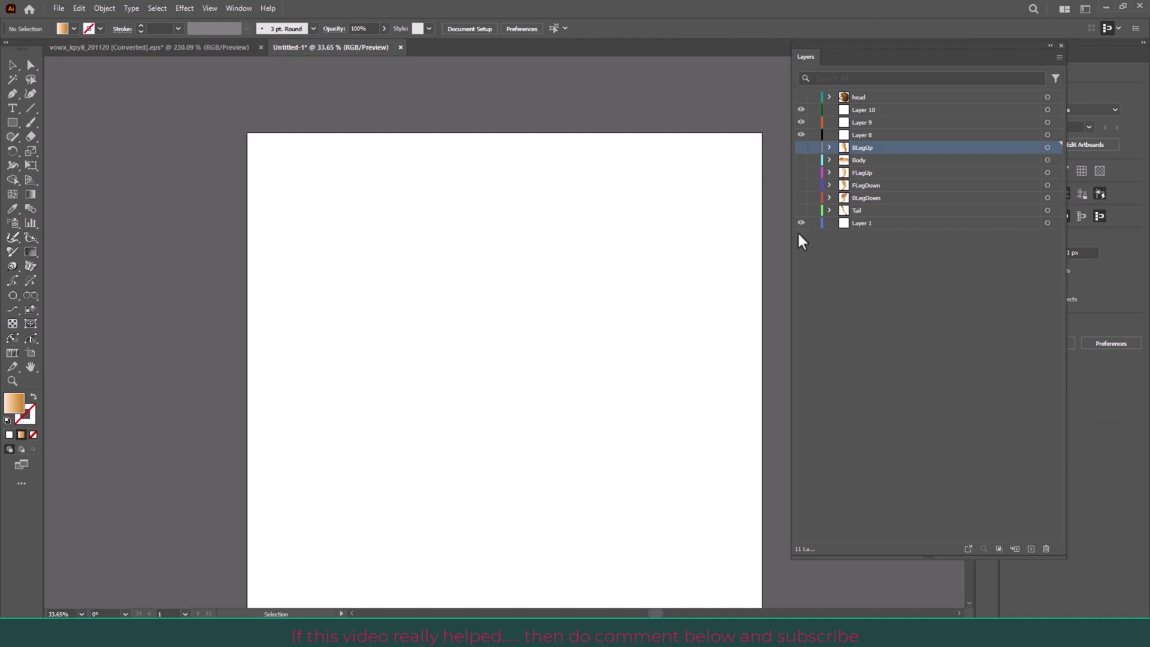
# Step: Delete the empty Layer 1 and make the hidden part layers visible again
pyautogui.click(881, 222)
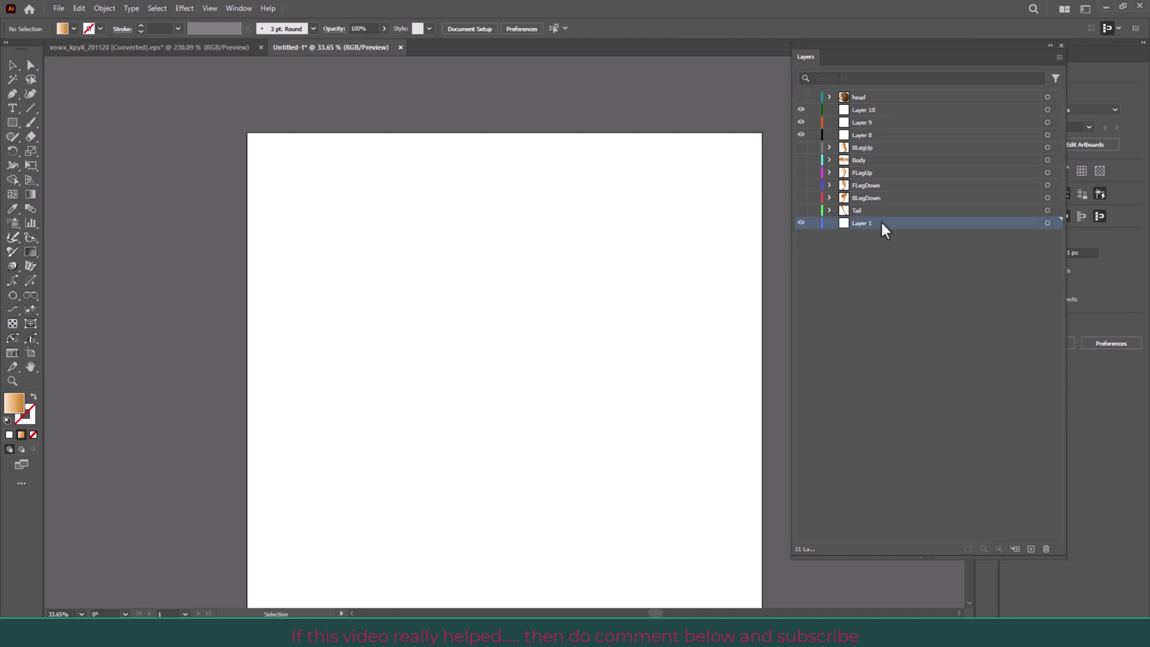
pyautogui.click(1047, 550)
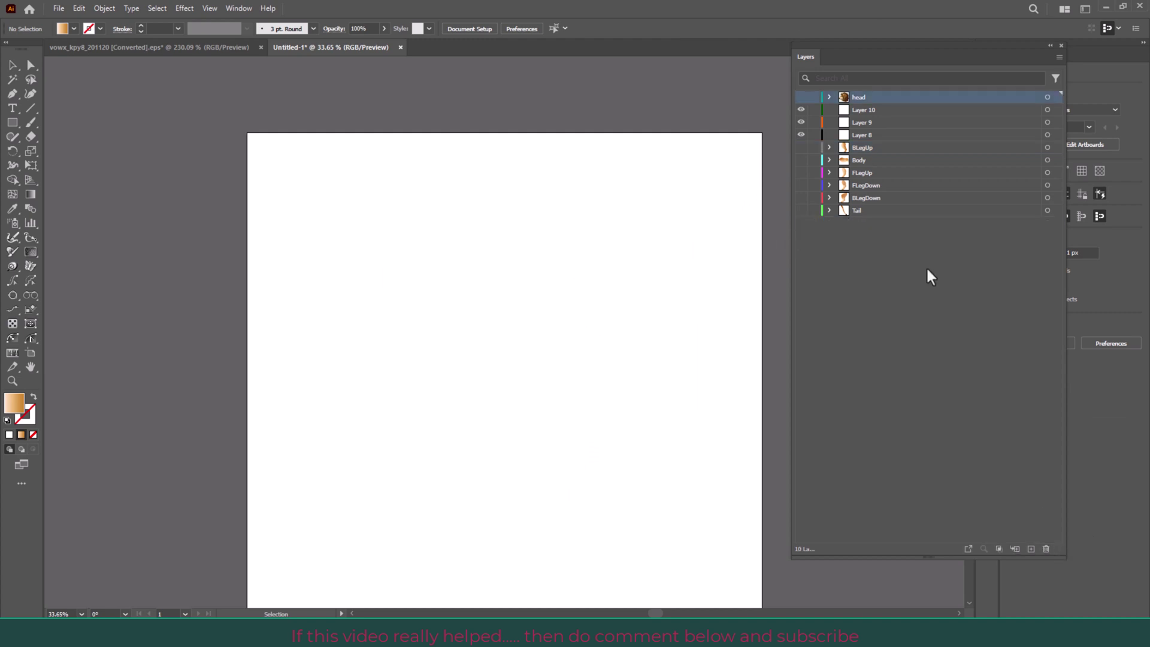
pyautogui.click(801, 210)
pyautogui.moveTo(802, 197); pyautogui.dragTo(801, 147)
# Step: Delete the empty Layers 8, 9 and 10 and show the head layer
pyautogui.click(868, 110)
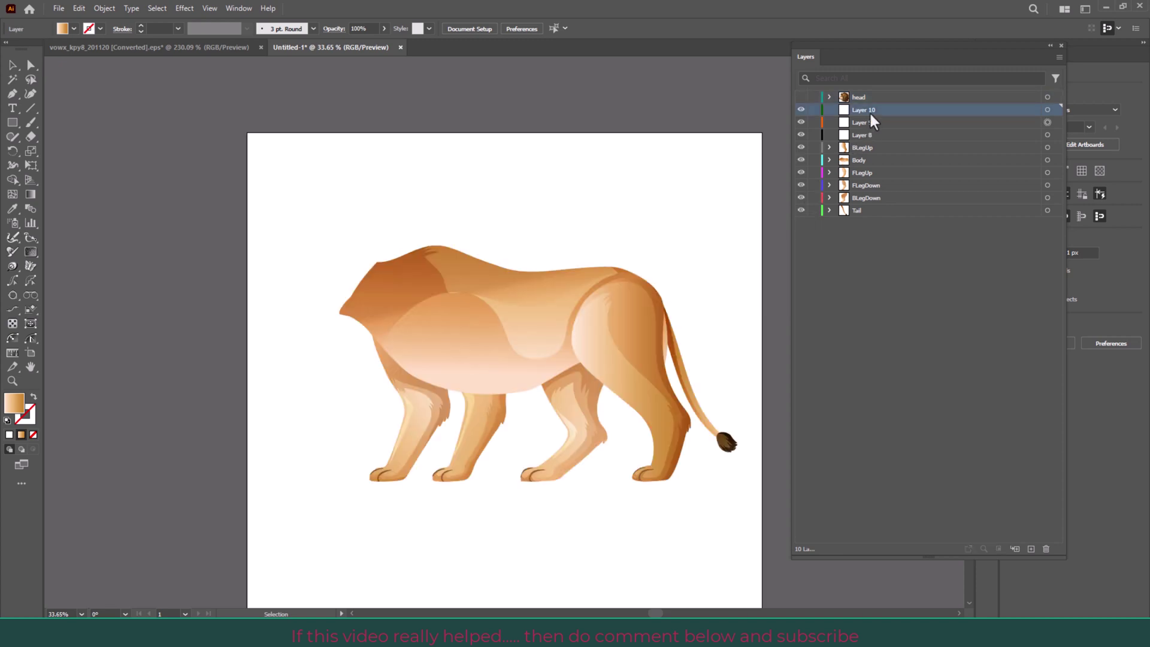
pyautogui.keyDown('shift'); pyautogui.click(868, 122); pyautogui.keyUp('shift')
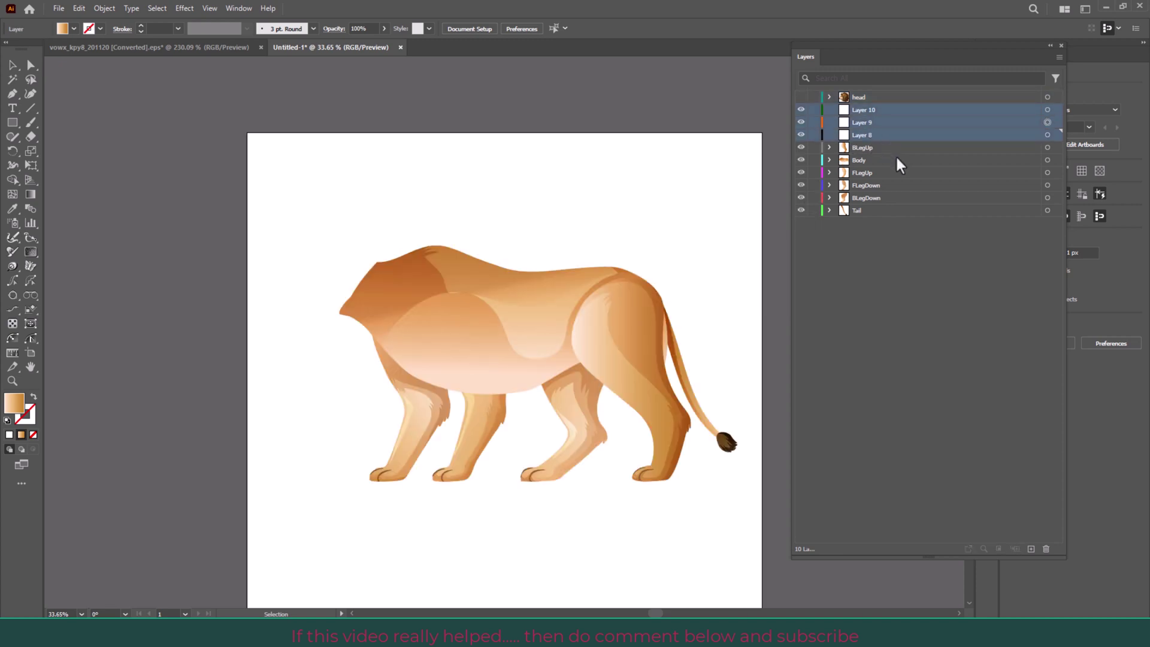
pyautogui.click(1047, 549)
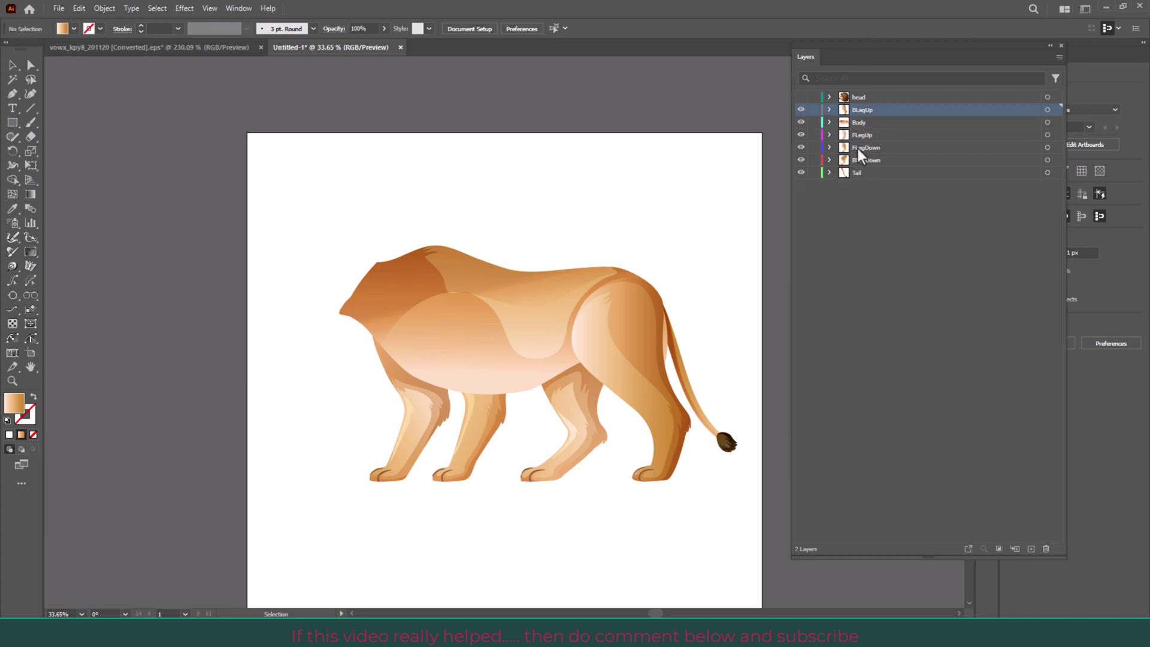
pyautogui.click(801, 96)
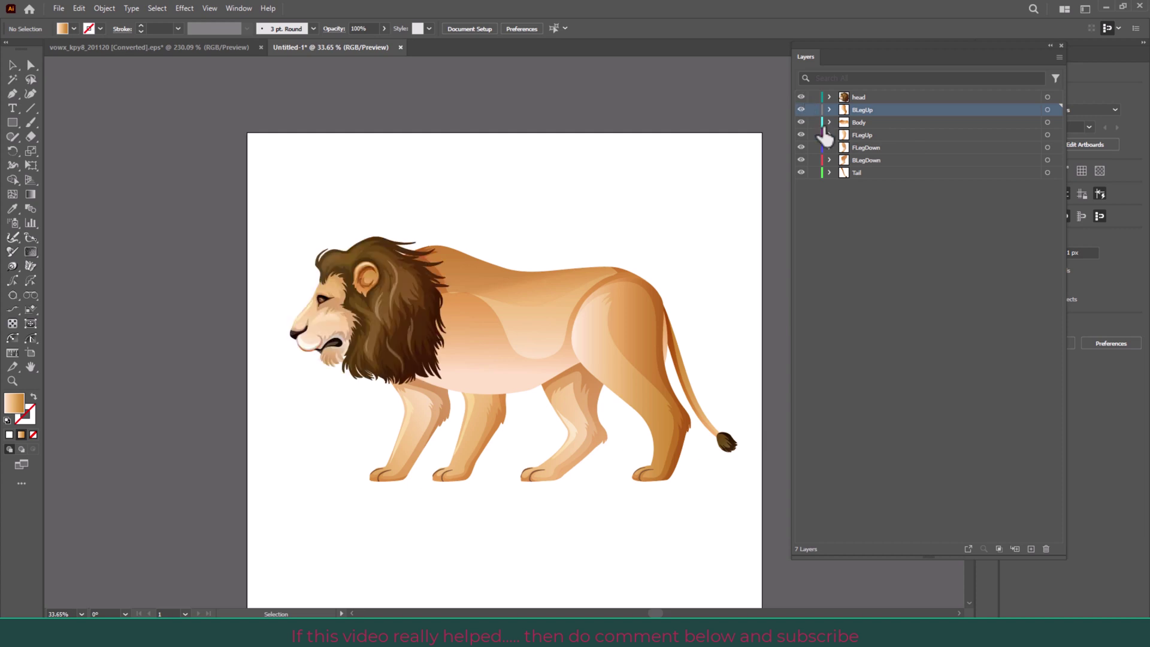
pyautogui.click(539, 359)
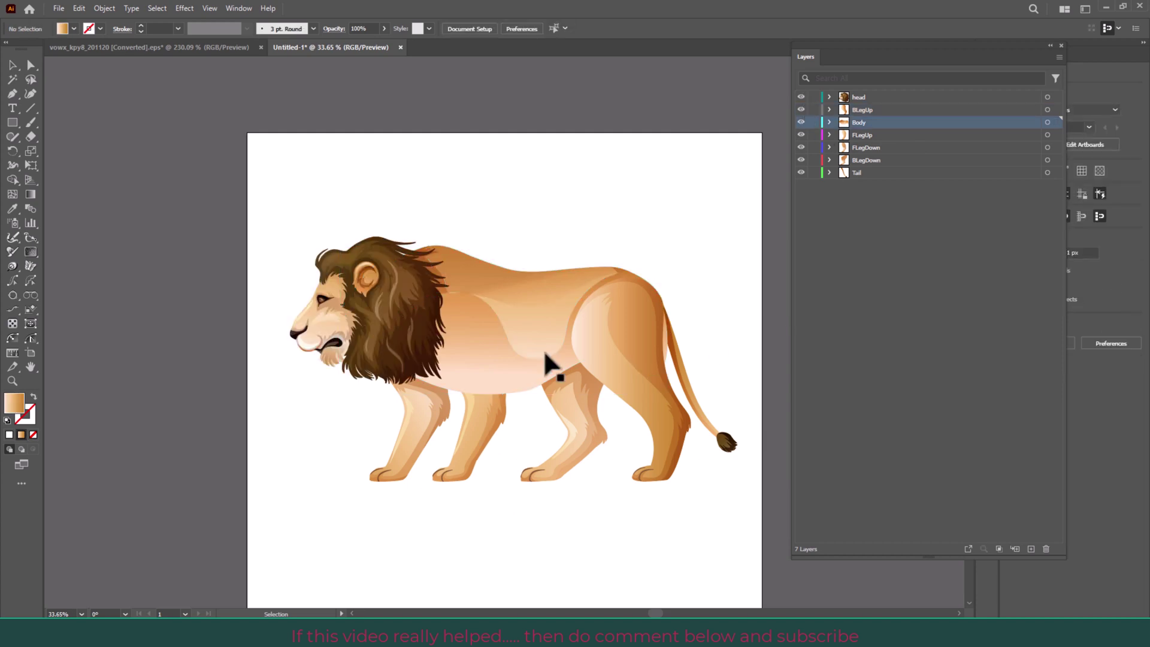
# Step: Move the FLegUp layer above Body so the front upper leg overlaps the torso
pyautogui.click(548, 333)
pyautogui.click(476, 446)
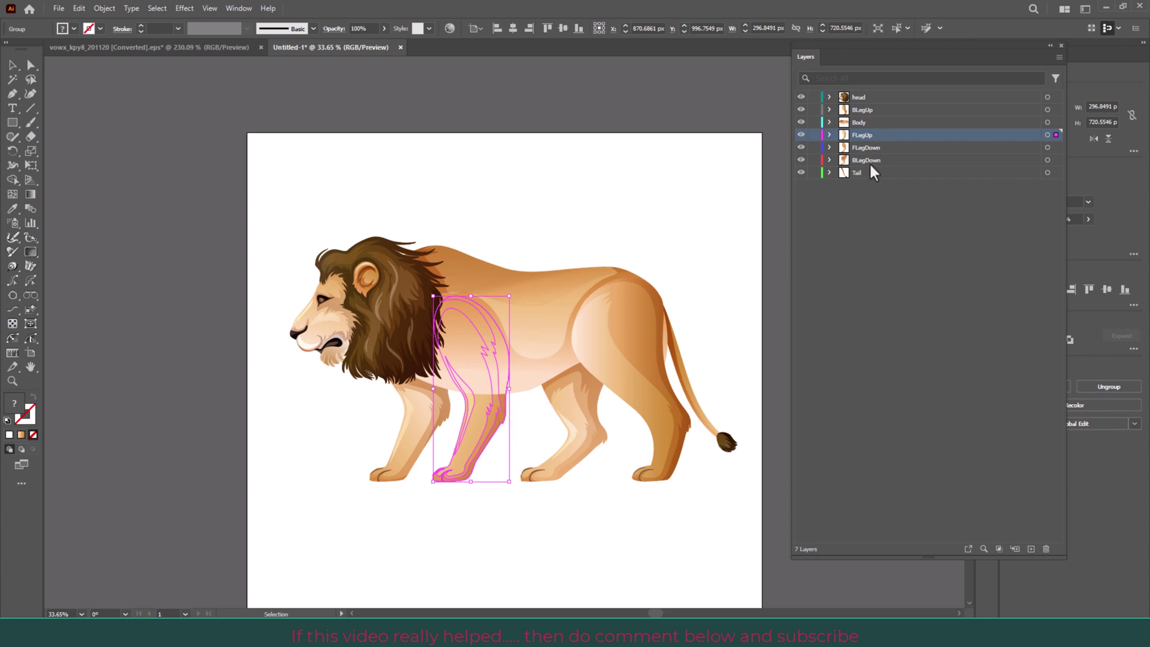
pyautogui.moveTo(867, 138); pyautogui.dragTo(873, 120)
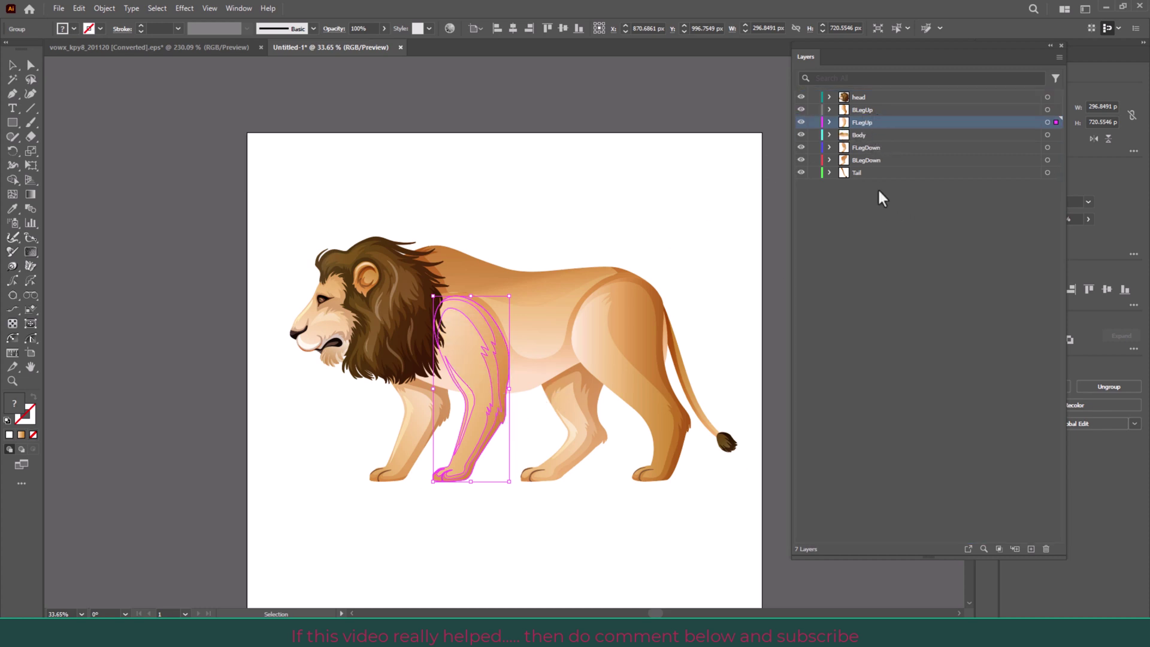
pyautogui.click(648, 196)
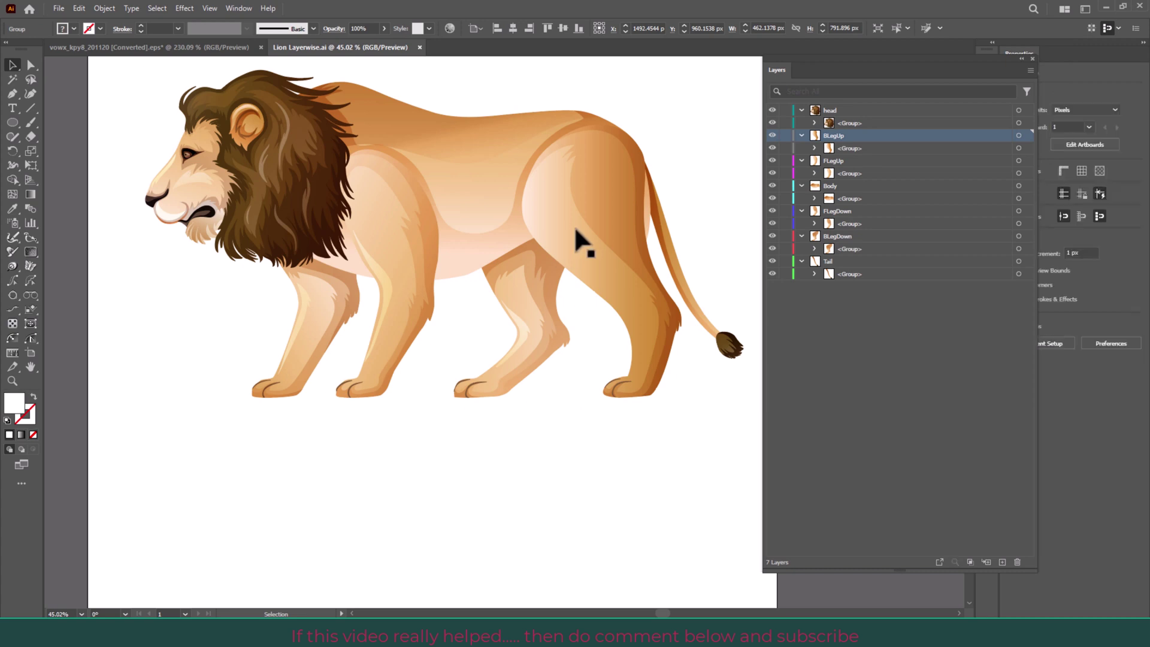
pyautogui.click(416, 214)
pyautogui.click(840, 111)
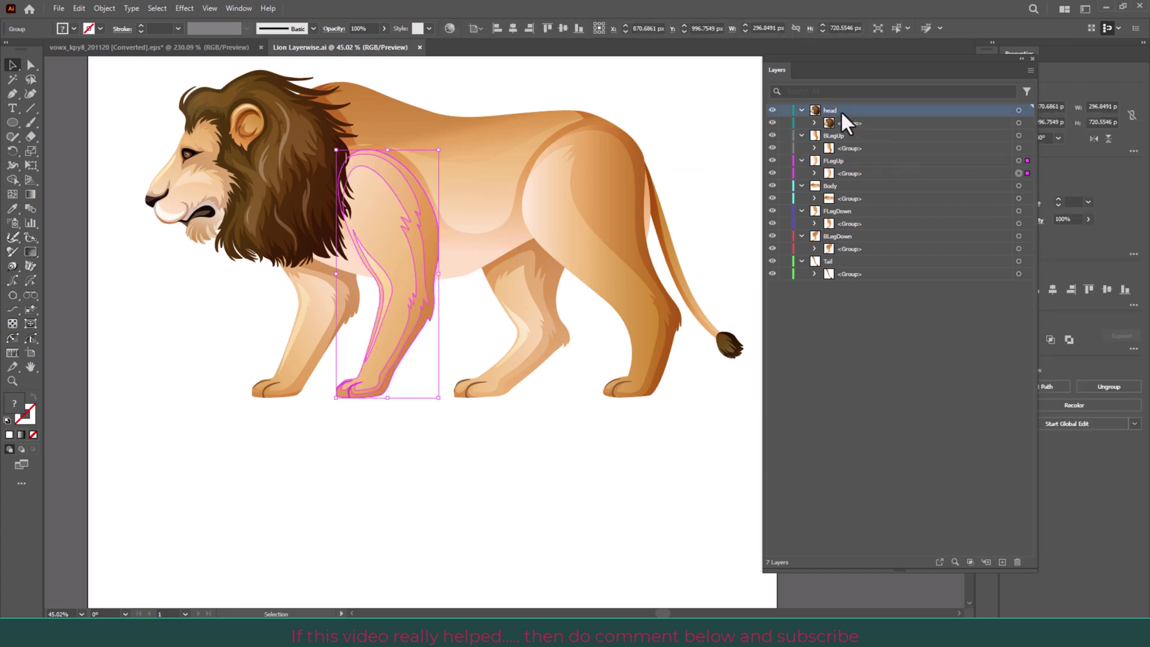
# Step: Rasterize the head artwork as RGB at High (300 ppi) with a transparent background
pyautogui.click(1019, 110)
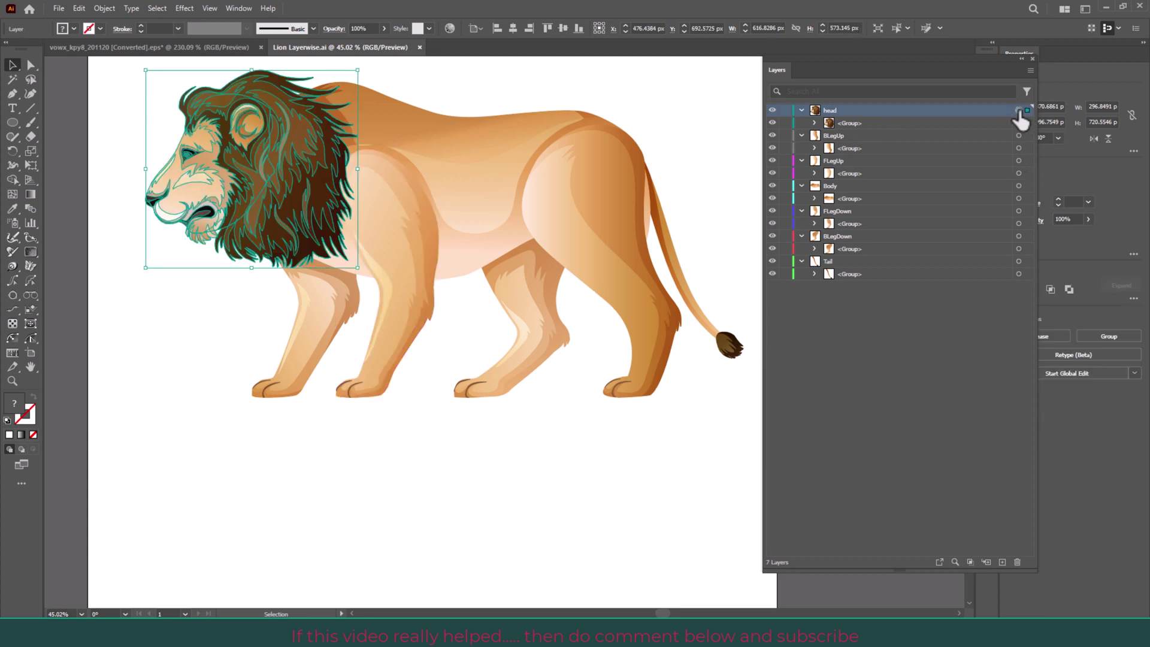
pyautogui.click(103, 8)
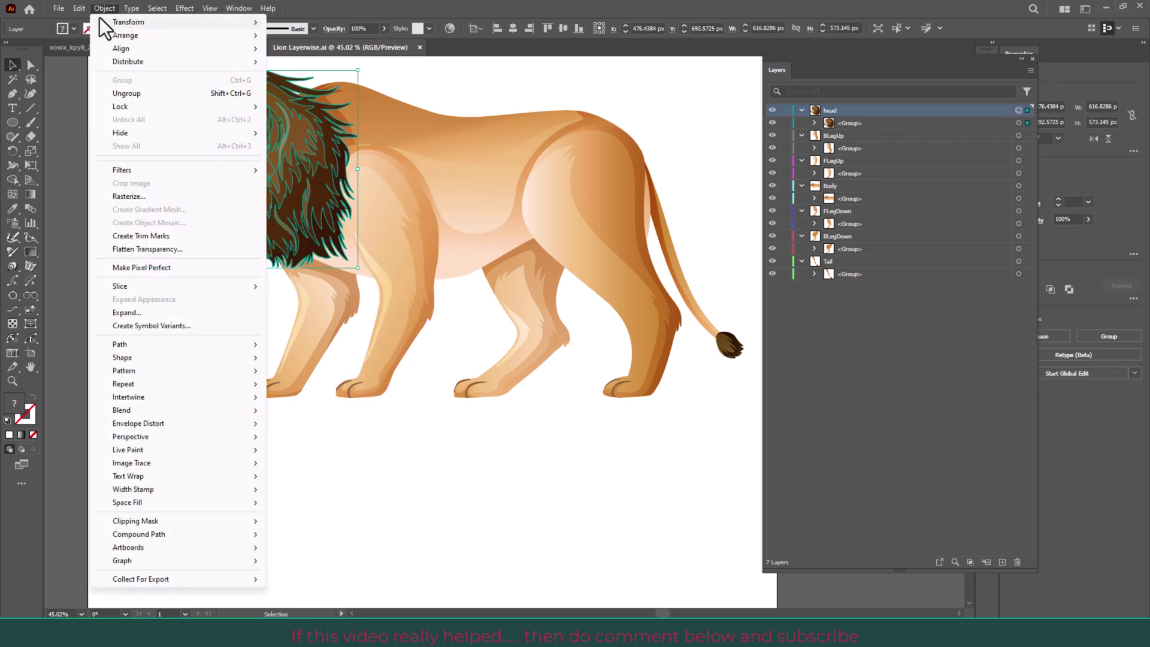
pyautogui.click(167, 193)
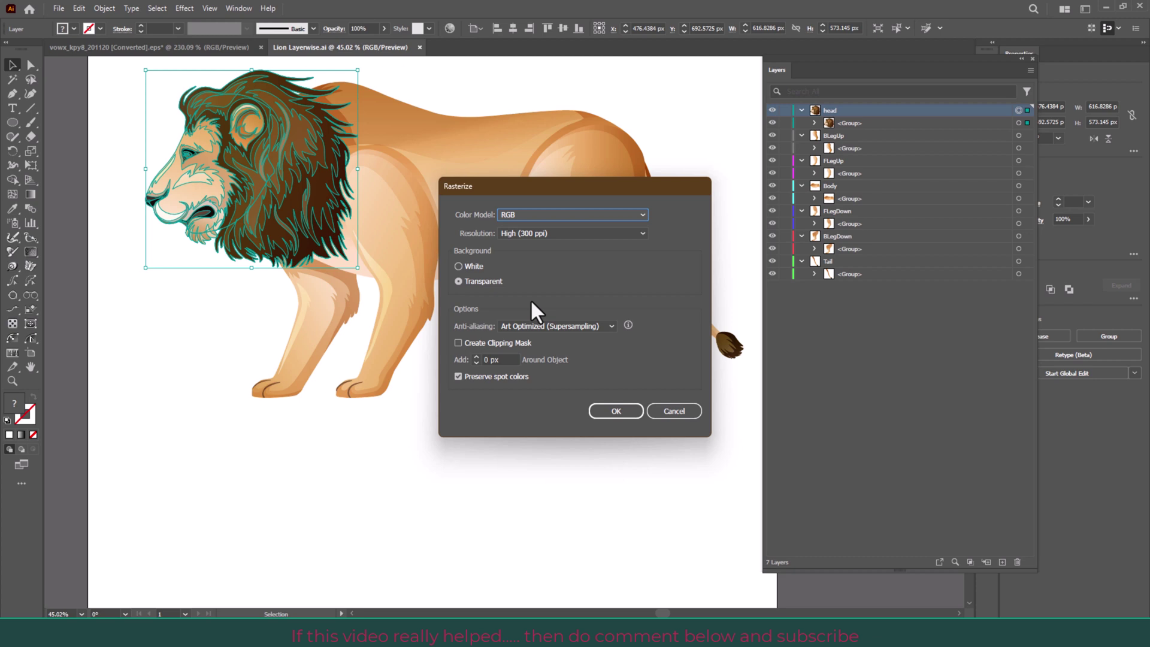
pyautogui.click(533, 215)
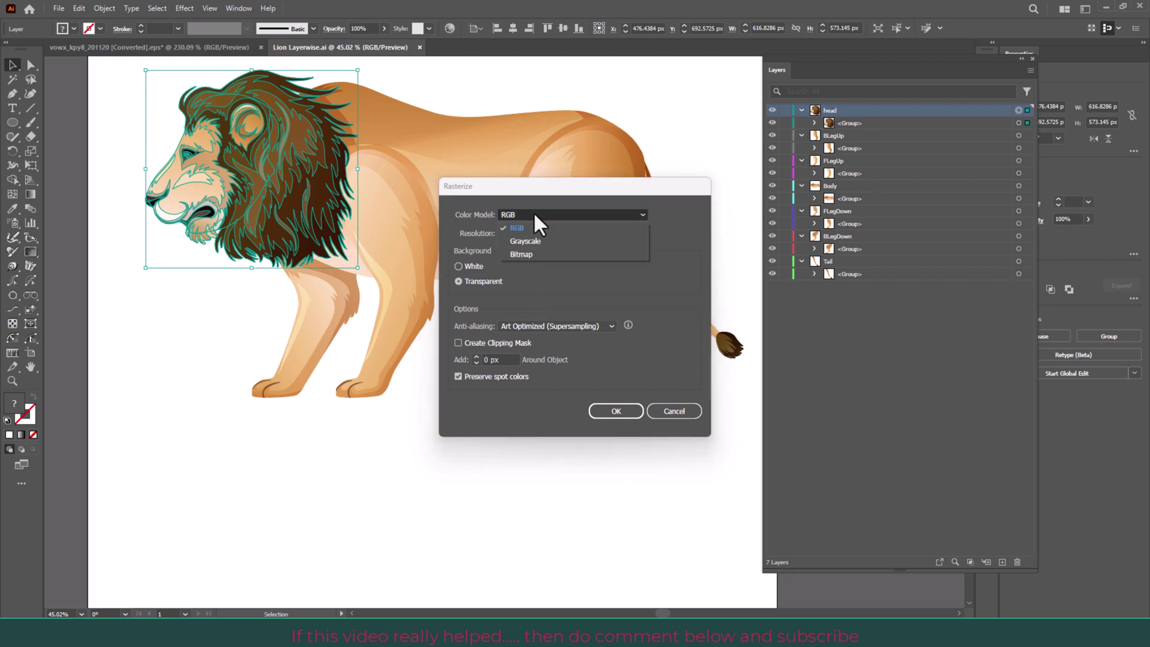
pyautogui.click(533, 215)
pyautogui.click(527, 237)
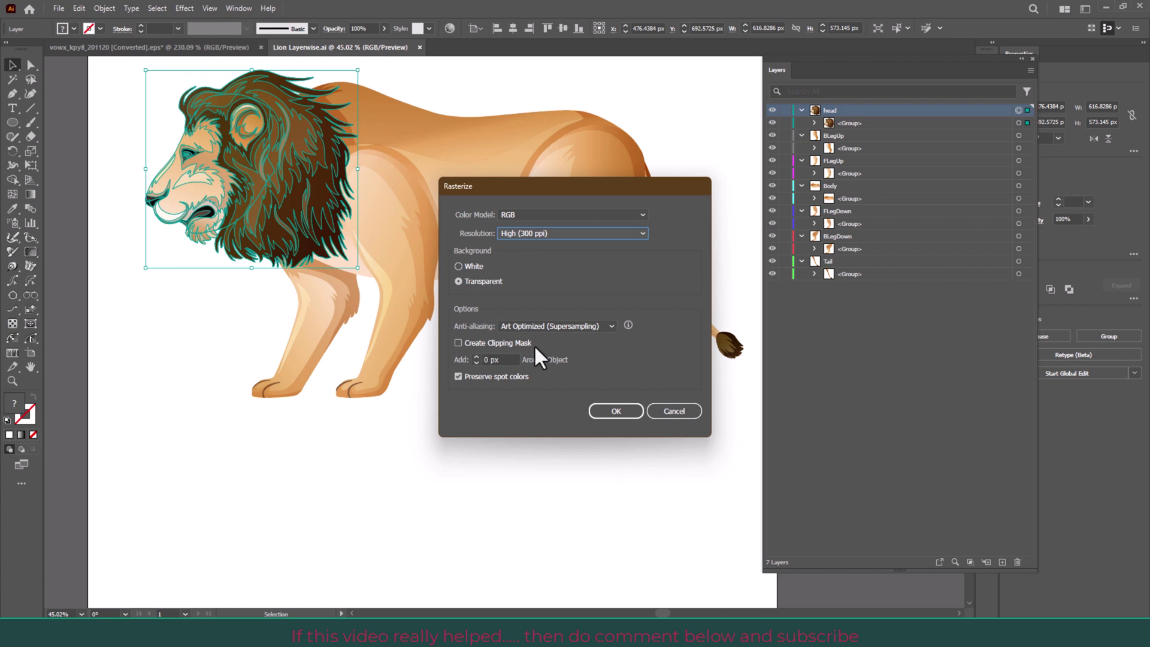
pyautogui.click(605, 413)
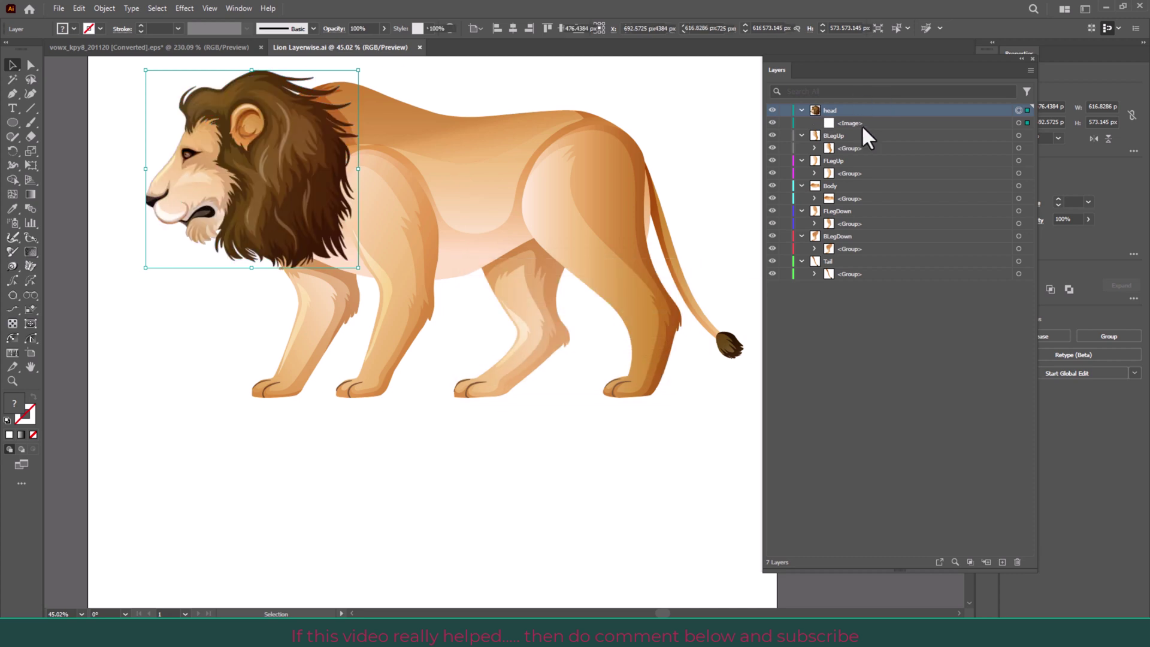
pyautogui.click(857, 124)
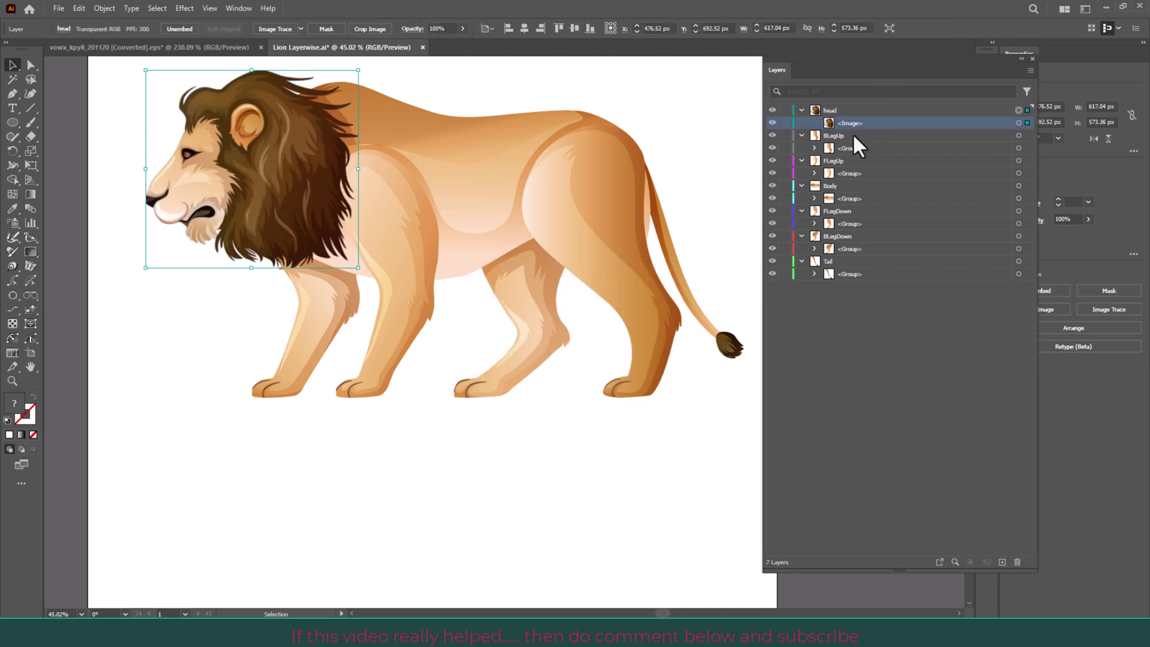
# Step: Rasterize the BLegUp and FLegUp leg artwork
pyautogui.click(1018, 135)
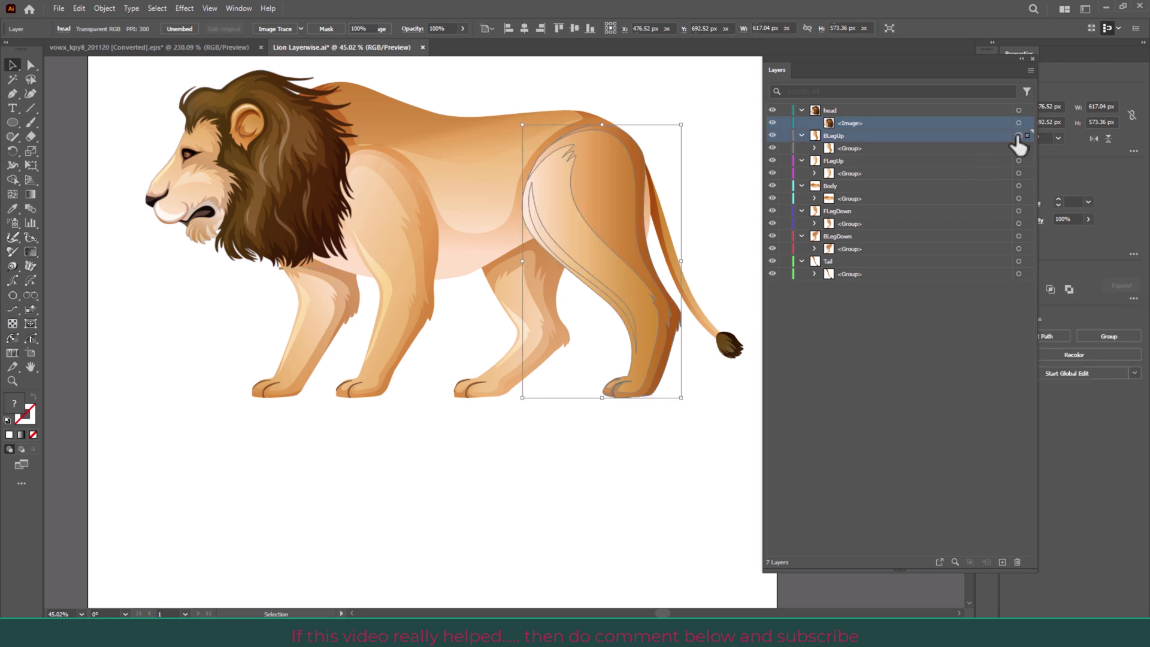
pyautogui.click(103, 9)
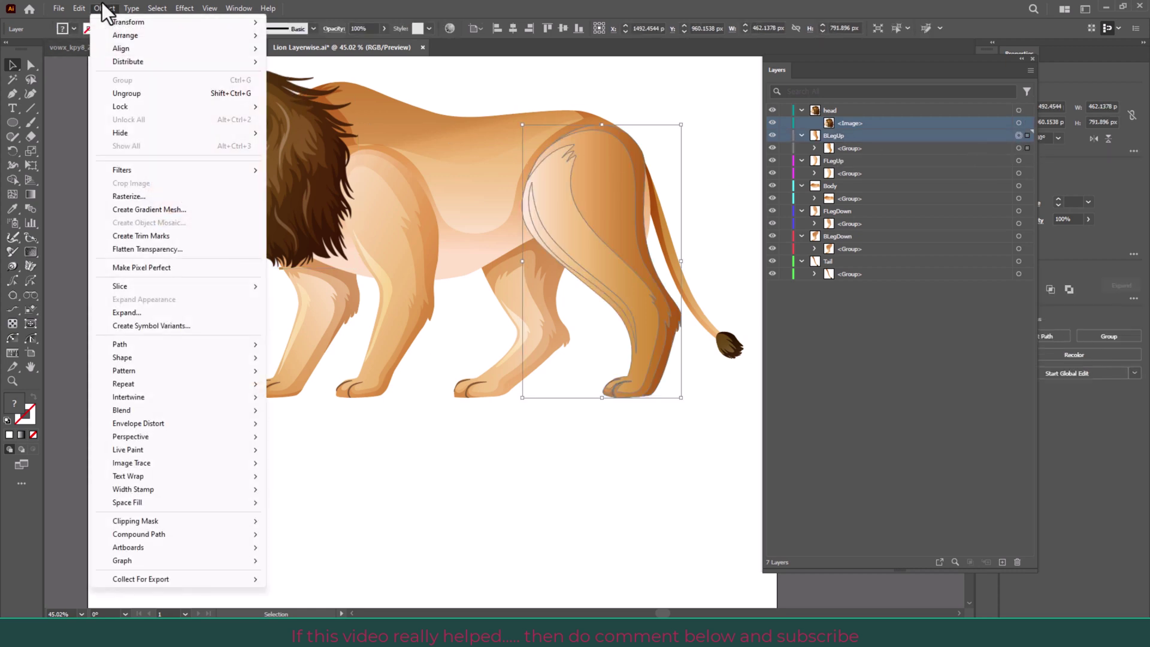
pyautogui.click(149, 197)
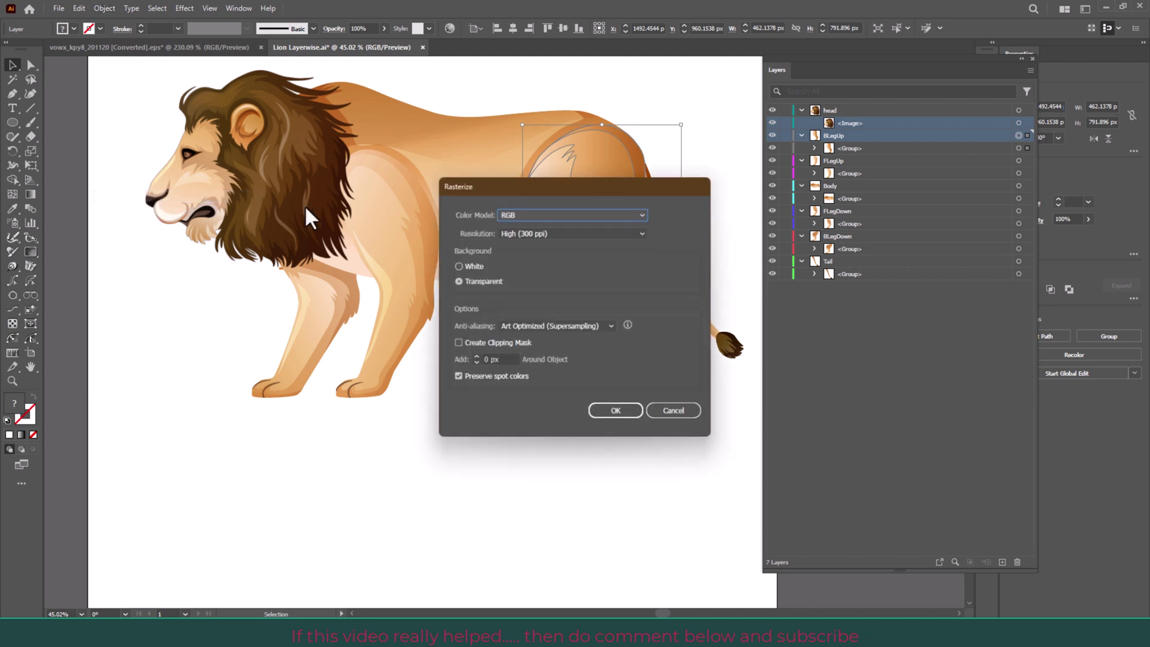
pyautogui.click(614, 410)
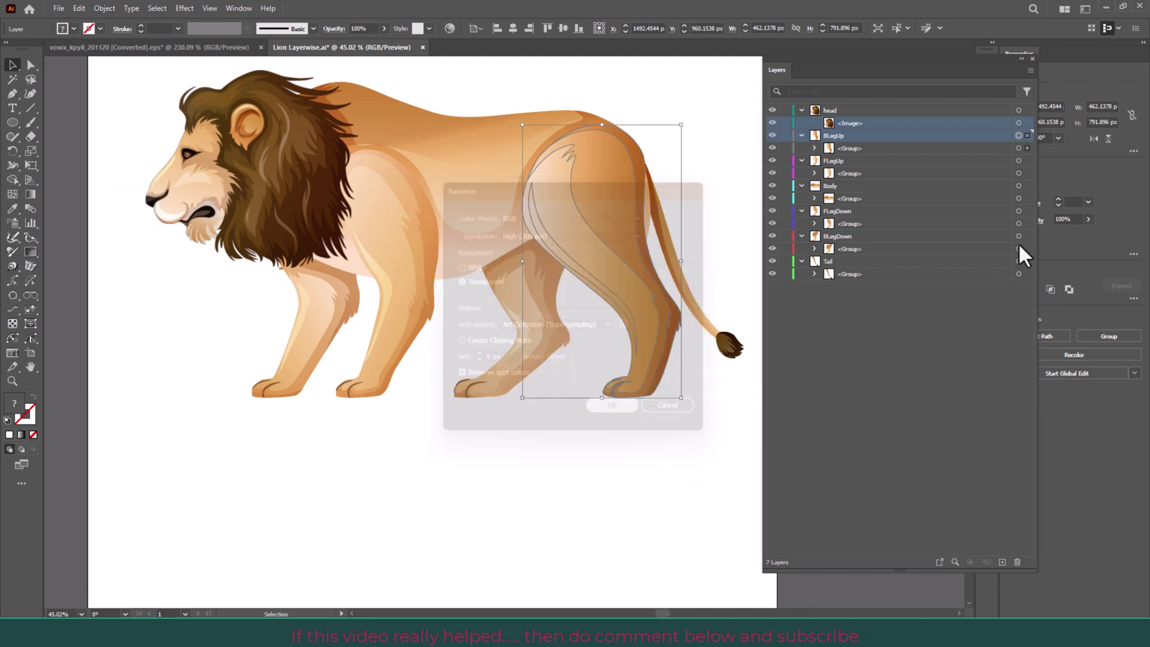
pyautogui.click(1018, 160)
pyautogui.click(103, 9)
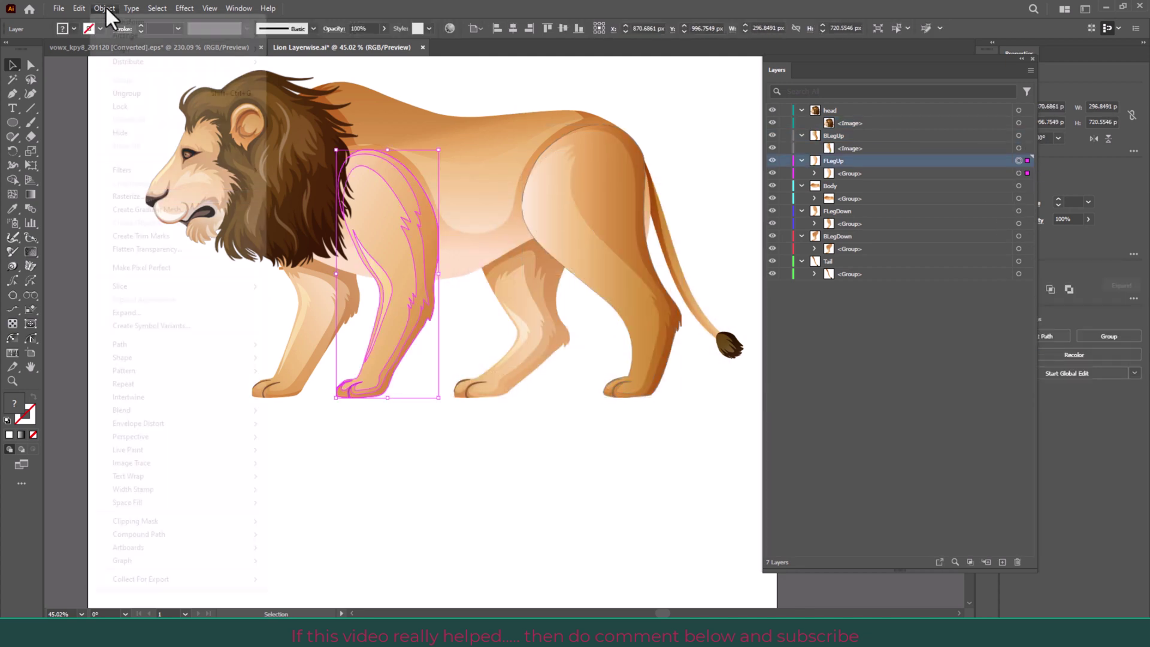
pyautogui.click(149, 198)
pyautogui.click(640, 410)
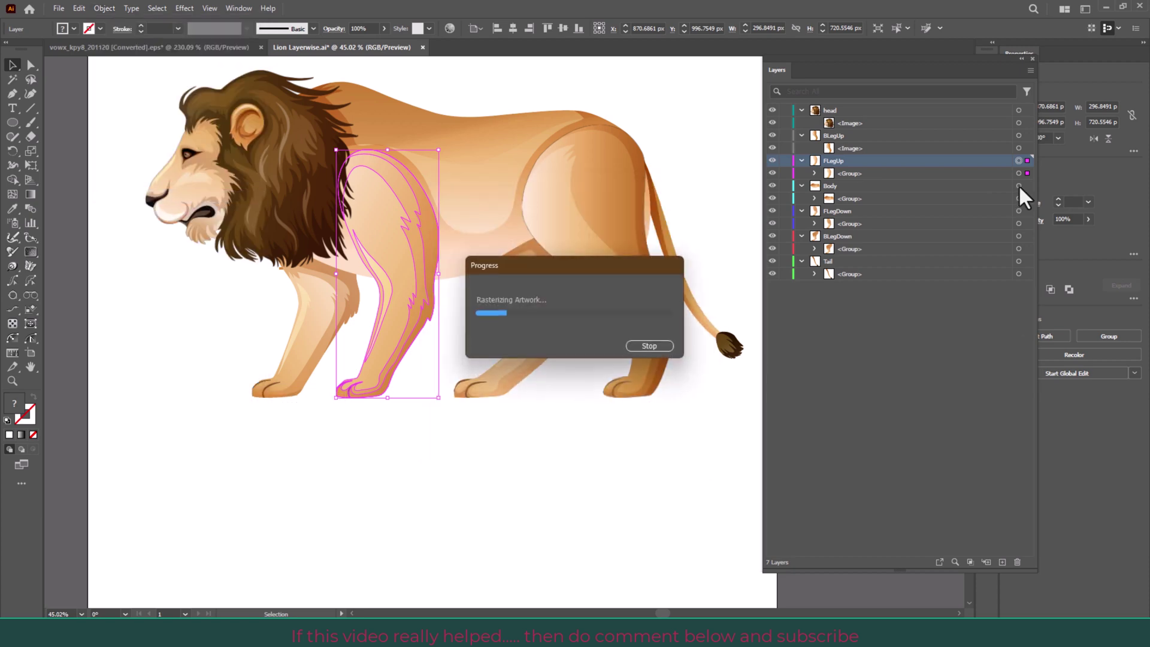
# Step: Rasterize the Body and FLegDown artwork
pyautogui.click(1018, 186)
pyautogui.click(104, 9)
pyautogui.click(150, 197)
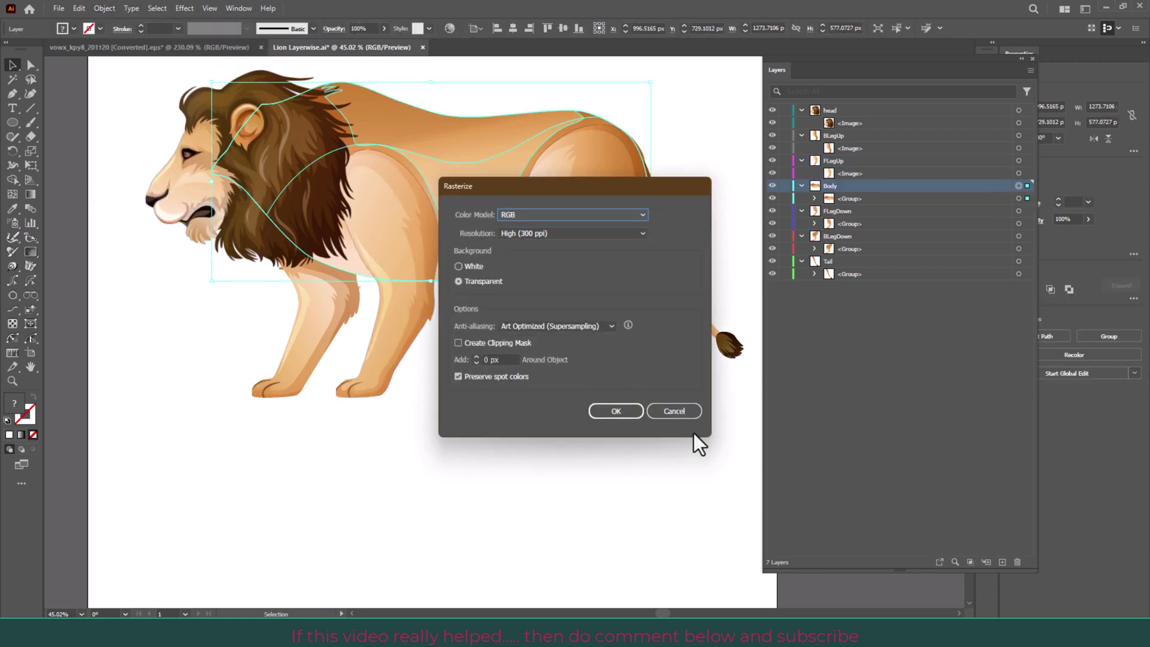
pyautogui.click(611, 411)
pyautogui.click(1018, 211)
pyautogui.click(104, 9)
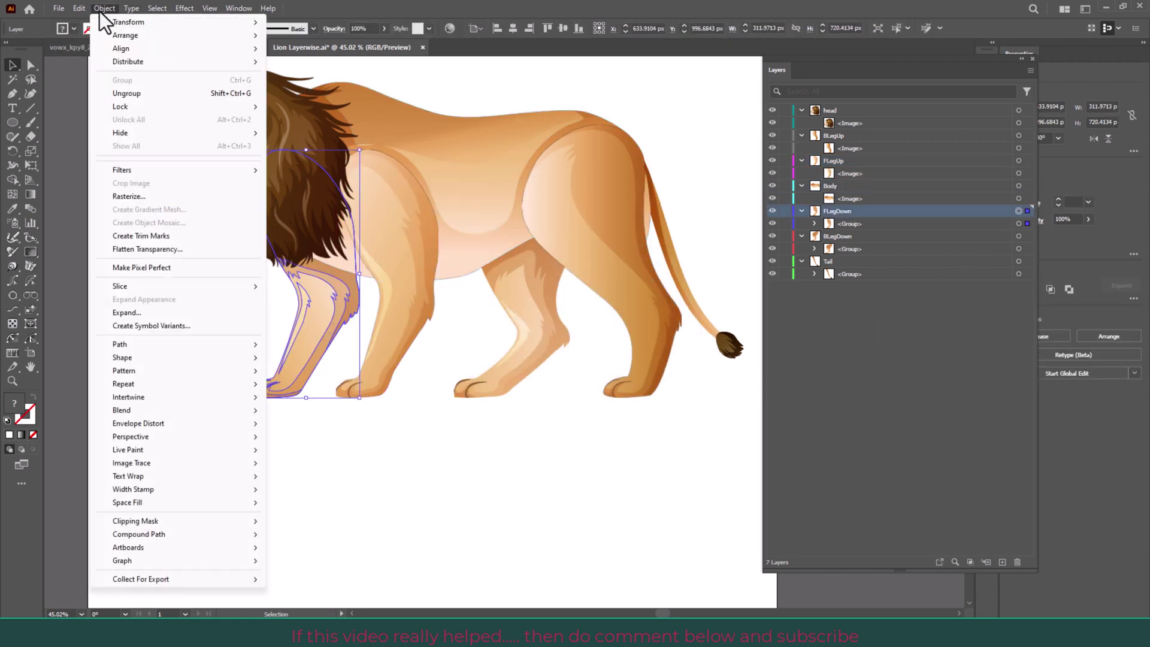
pyautogui.click(149, 197)
pyautogui.click(626, 411)
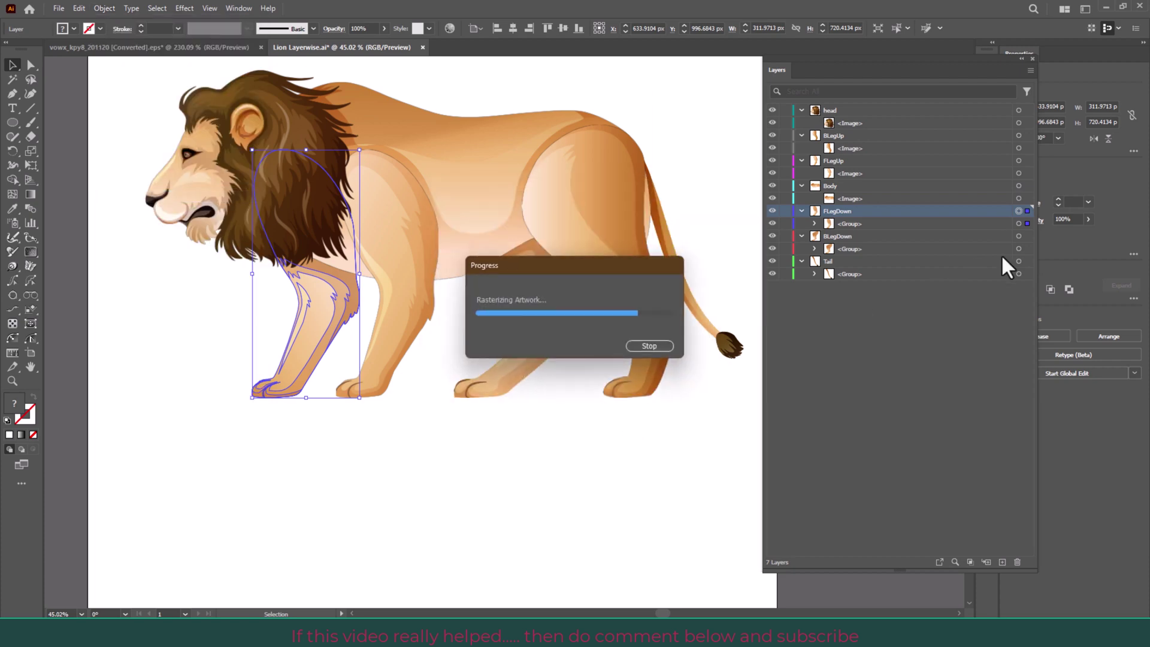
# Step: Rasterize the BLegDown and Tail artwork, then deselect everything
pyautogui.click(1018, 236)
pyautogui.click(105, 8)
pyautogui.click(150, 197)
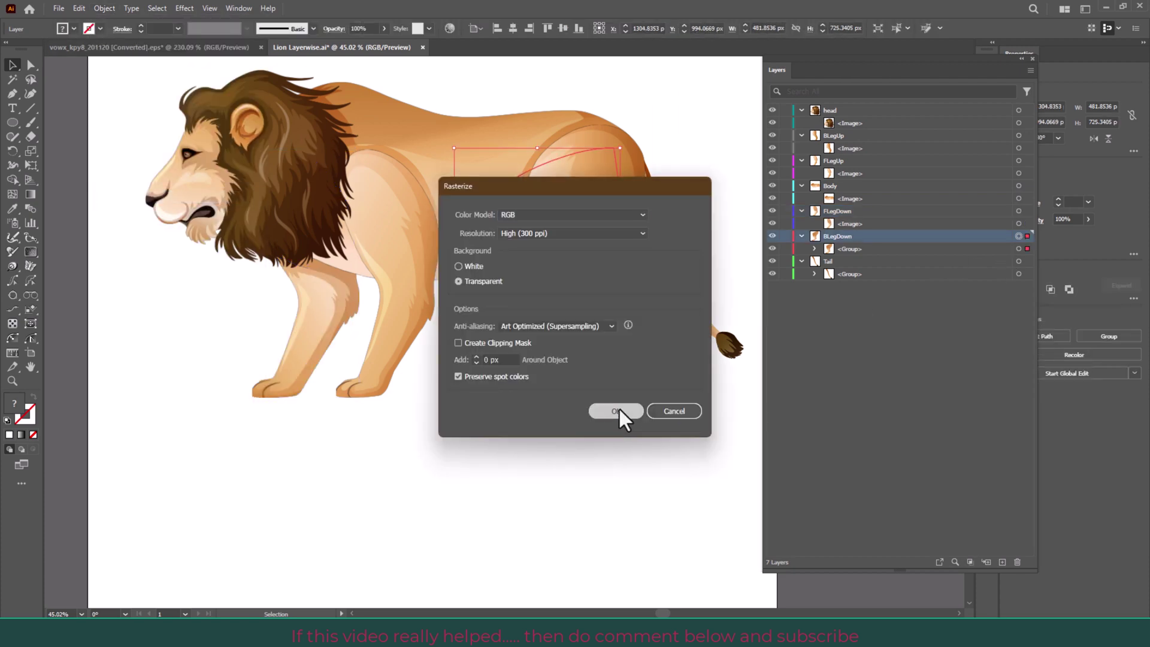
pyautogui.click(620, 407)
pyautogui.click(1018, 261)
pyautogui.click(79, 8)
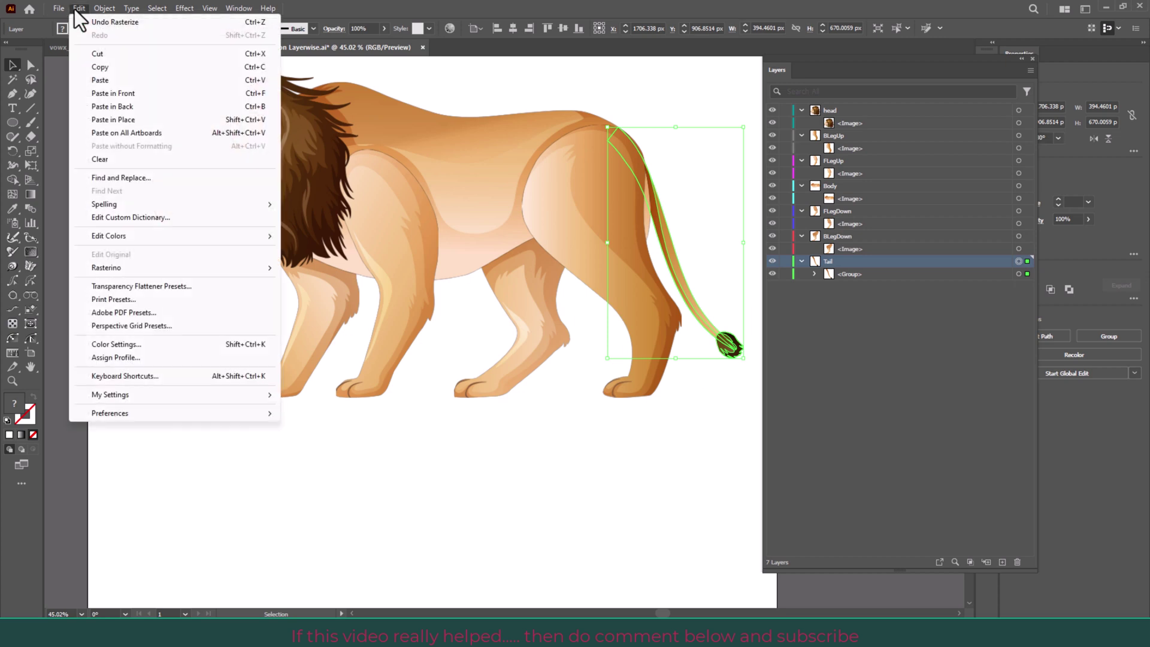
pyautogui.click(150, 197)
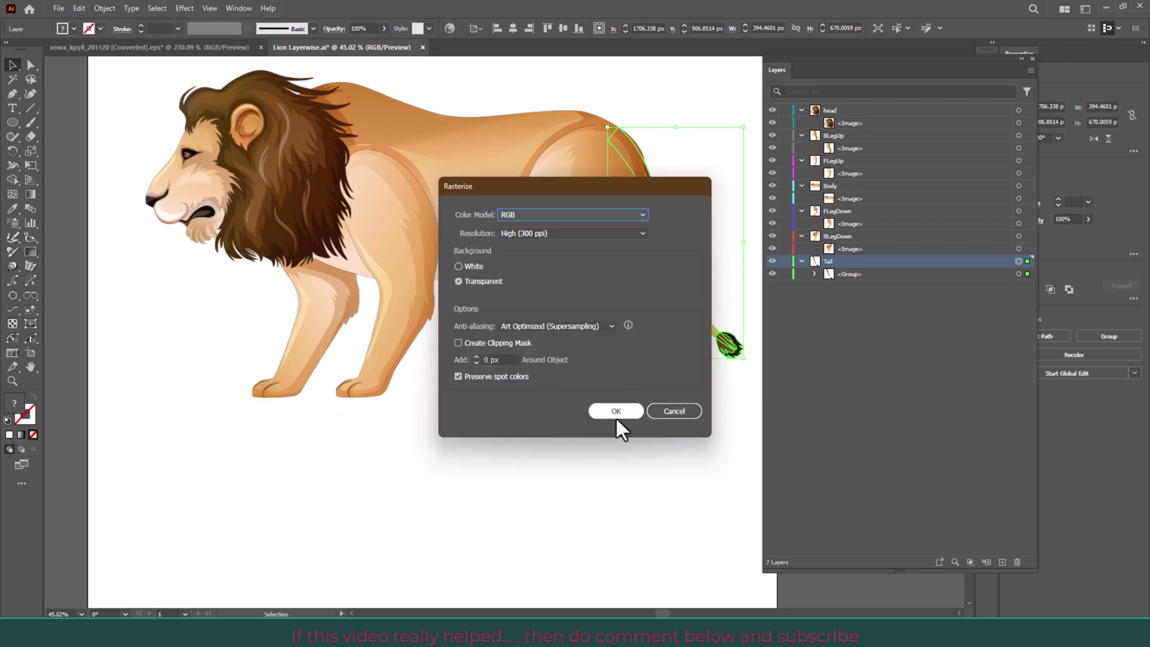
pyautogui.click(619, 412)
pyautogui.click(620, 414)
pyautogui.click(585, 238)
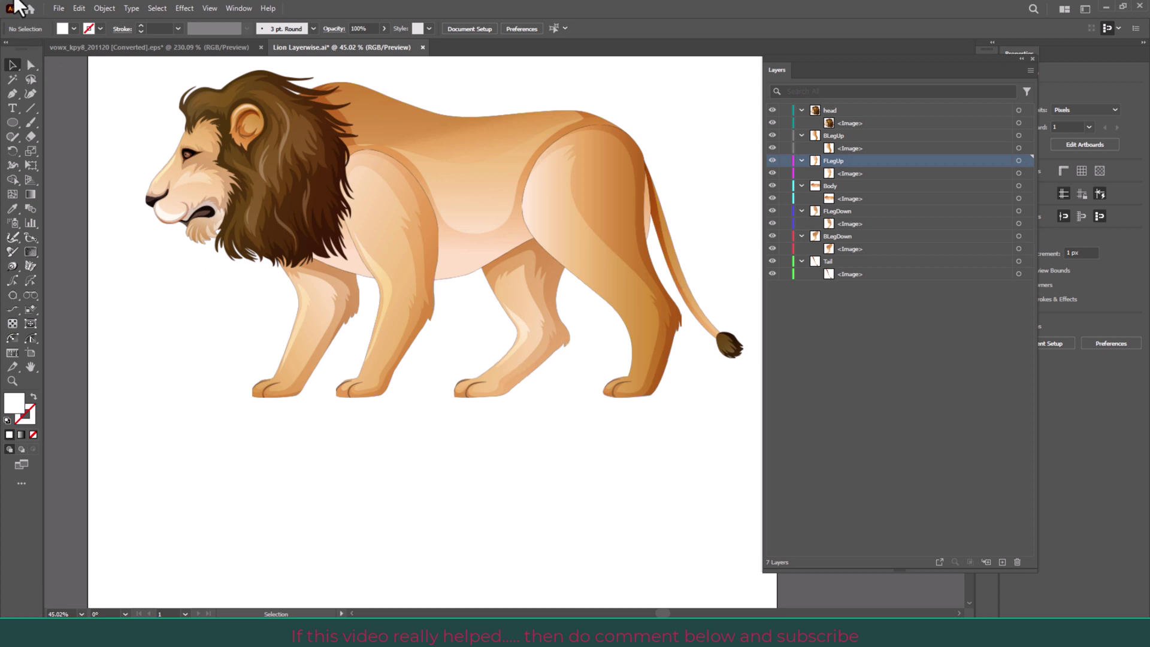
# Step: Export the artwork as a Photoshop PSD file named 'Lion Layerwise'
pyautogui.click(59, 9)
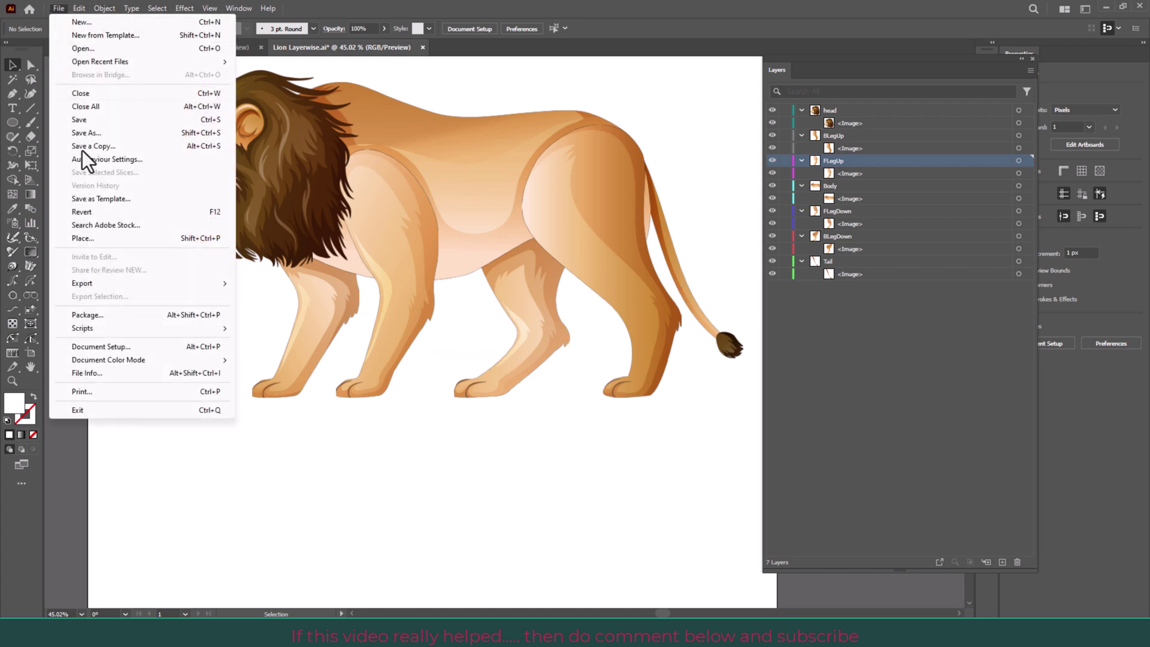
pyautogui.moveTo(82, 282)
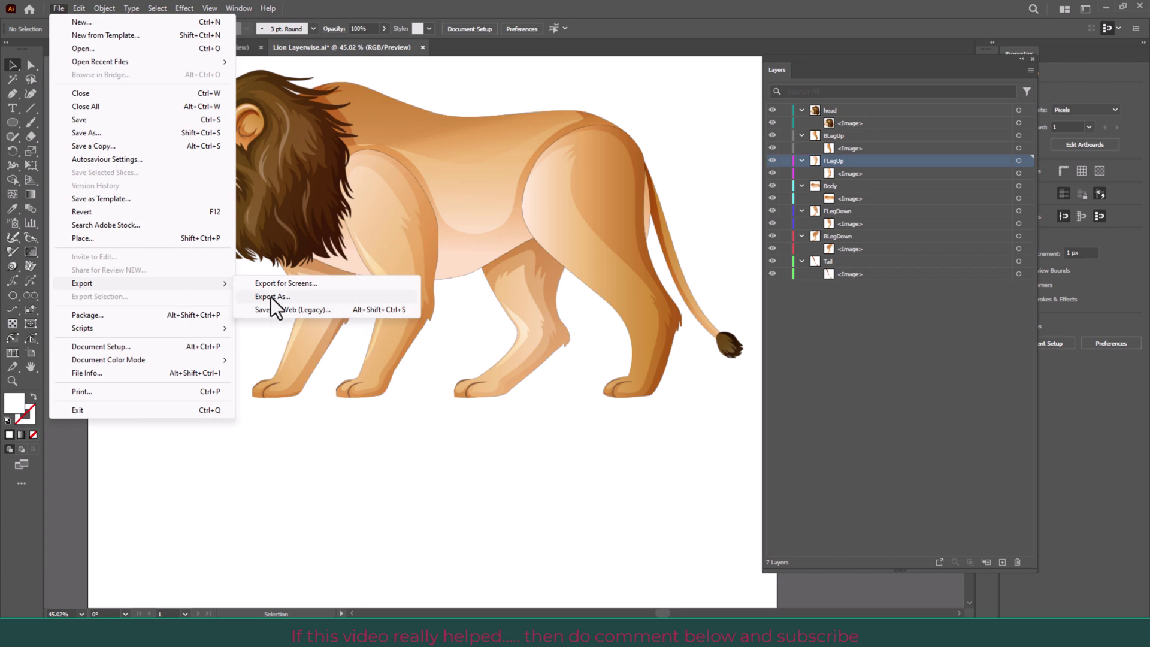
pyautogui.click(271, 297)
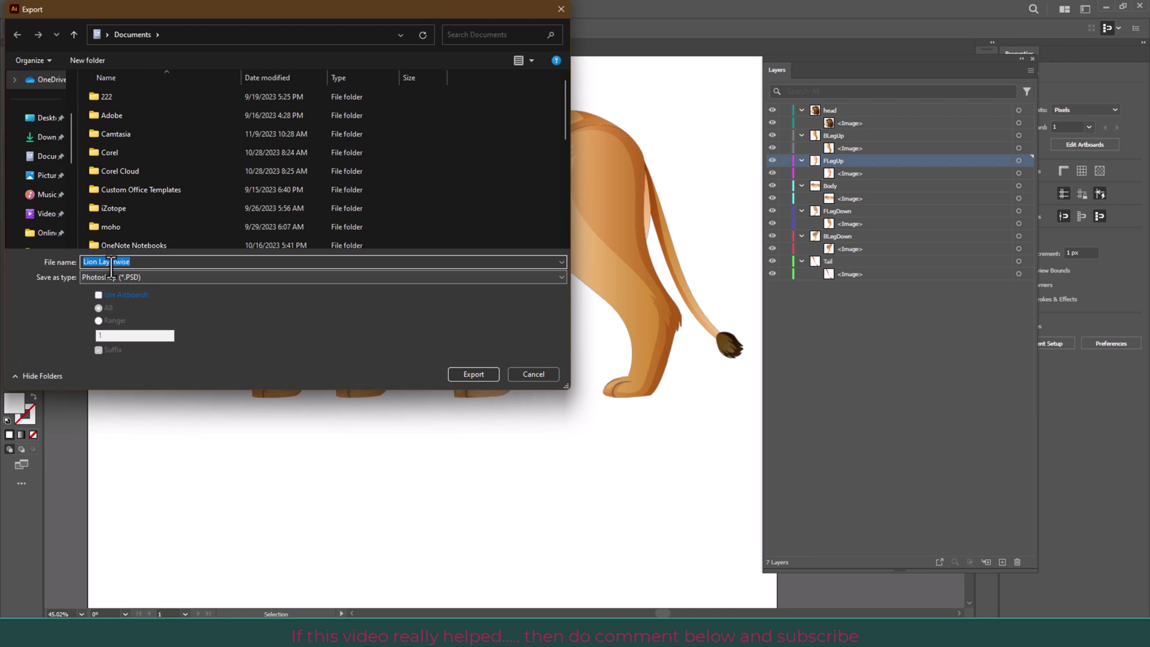
pyautogui.click(133, 277)
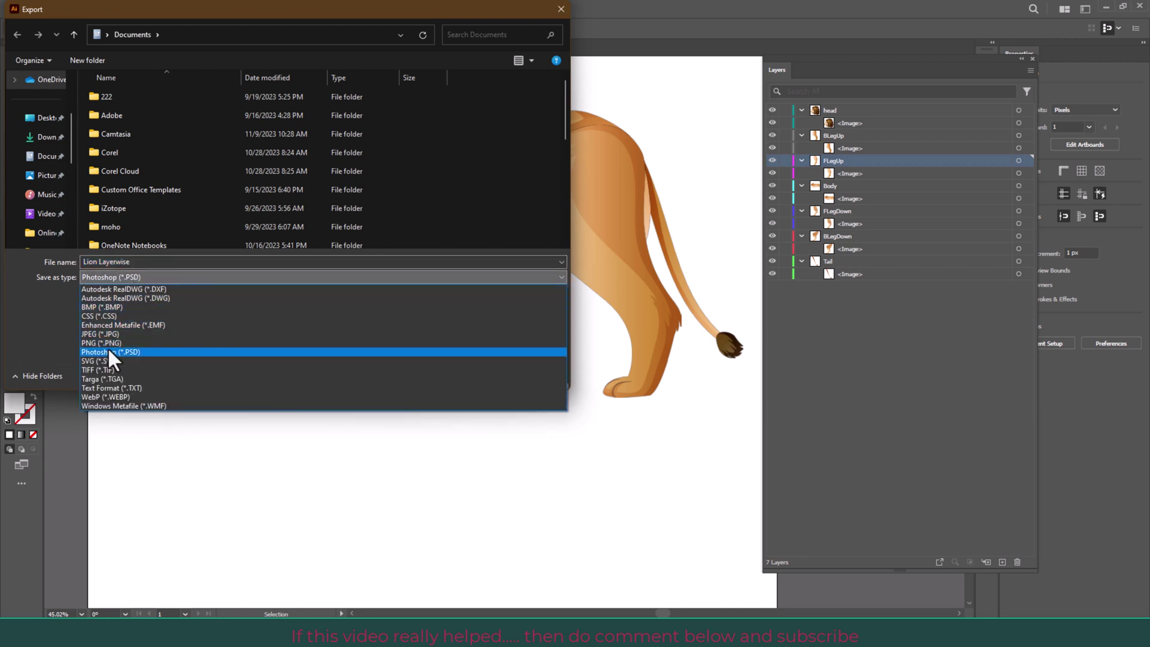
pyautogui.click(108, 352)
pyautogui.doubleClick(144, 262)
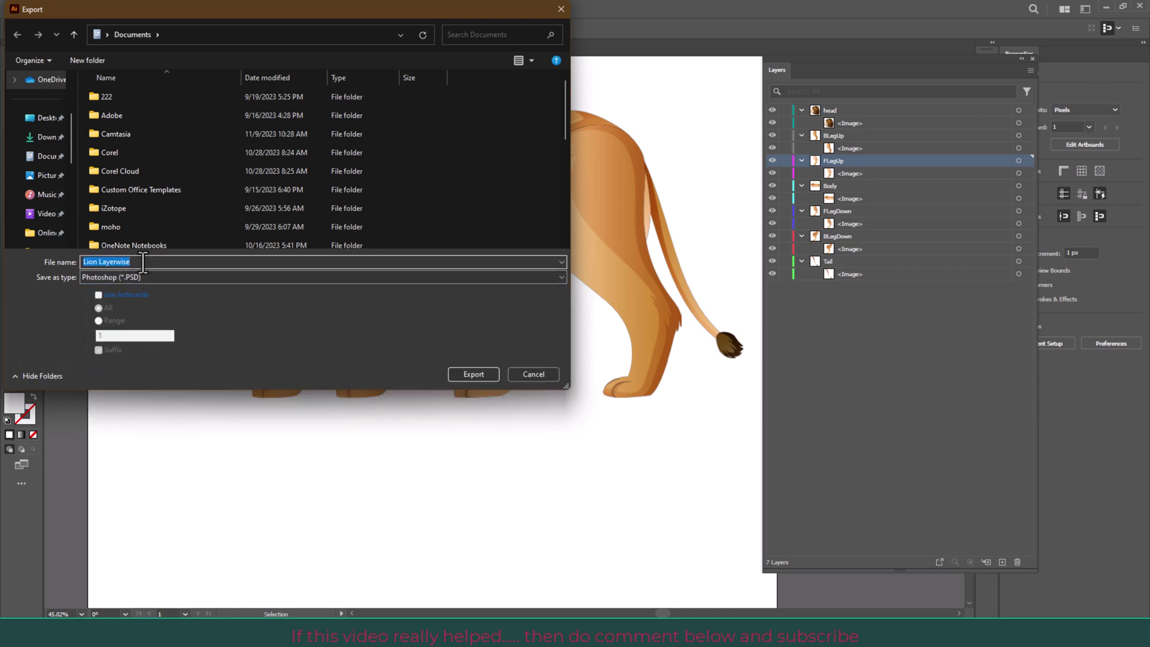
pyautogui.click(473, 378)
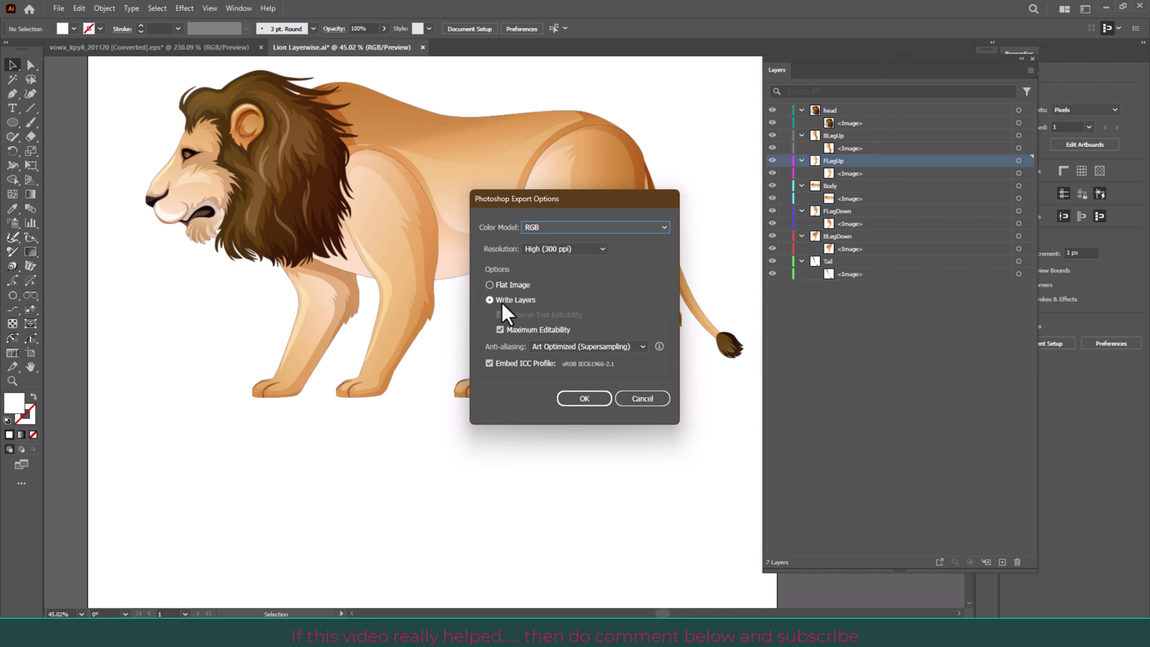
# Step: Export a layered 300 ppi RGB PSD with Art Optimized anti-aliasing, then switch to File Explorer
pyautogui.click(578, 346)
pyautogui.click(577, 374)
pyautogui.click(581, 397)
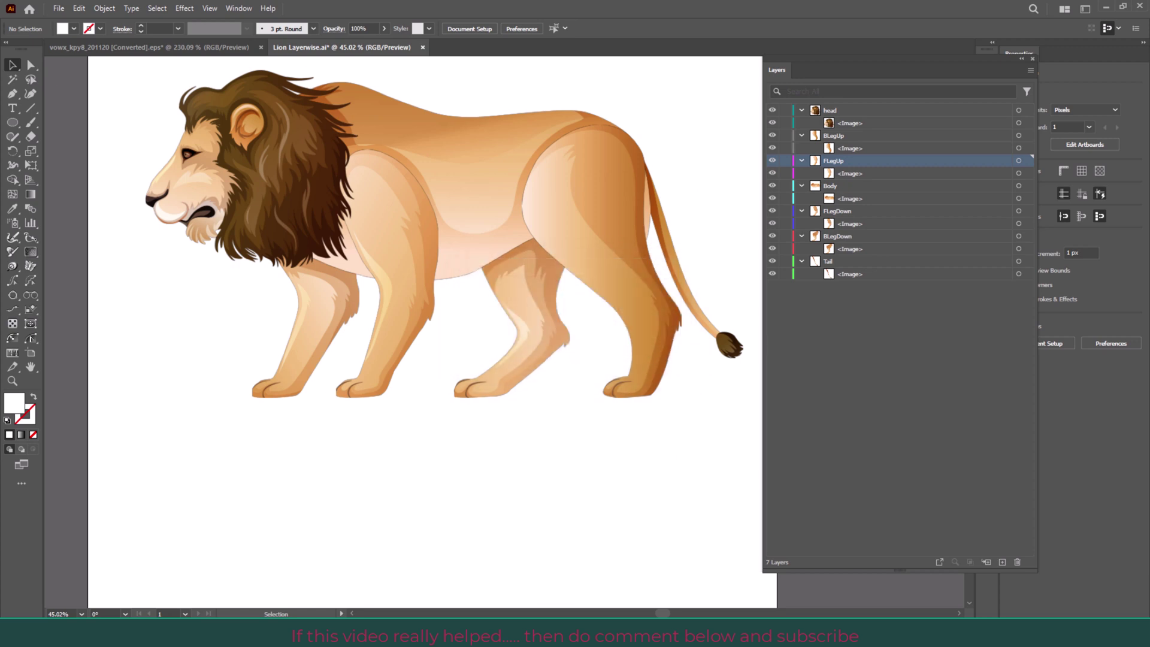
pyautogui.hotkey('alt', 'Tab')
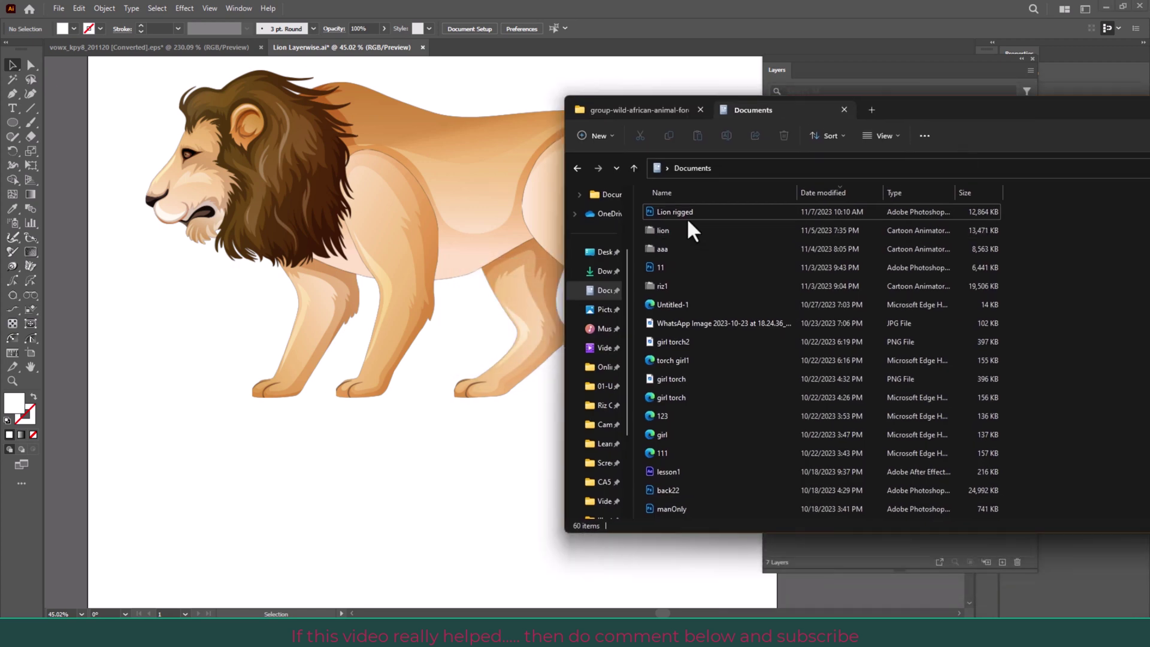
# Step: Drag Lion Layerwise from Documents into Photoshop, opening it with all seven part layers
pyautogui.doubleClick(683, 213)
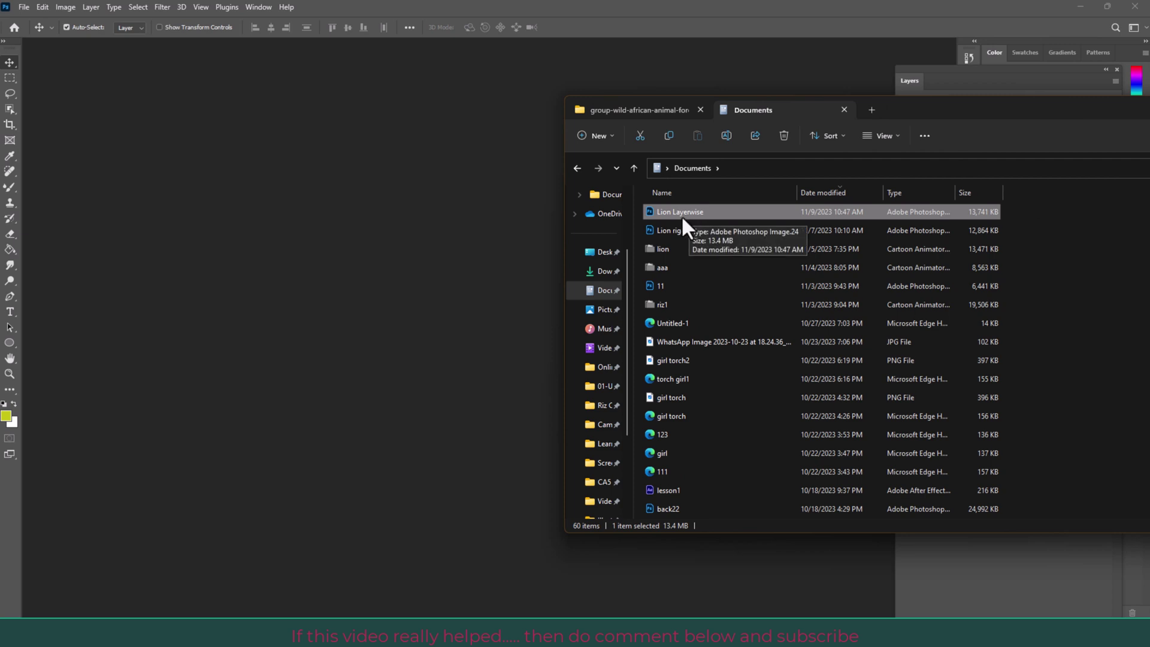
pyautogui.moveTo(687, 211)
pyautogui.mouseDown()
pyautogui.moveTo(375, 167)
pyautogui.moveTo(363, 177)
pyautogui.mouseUp()
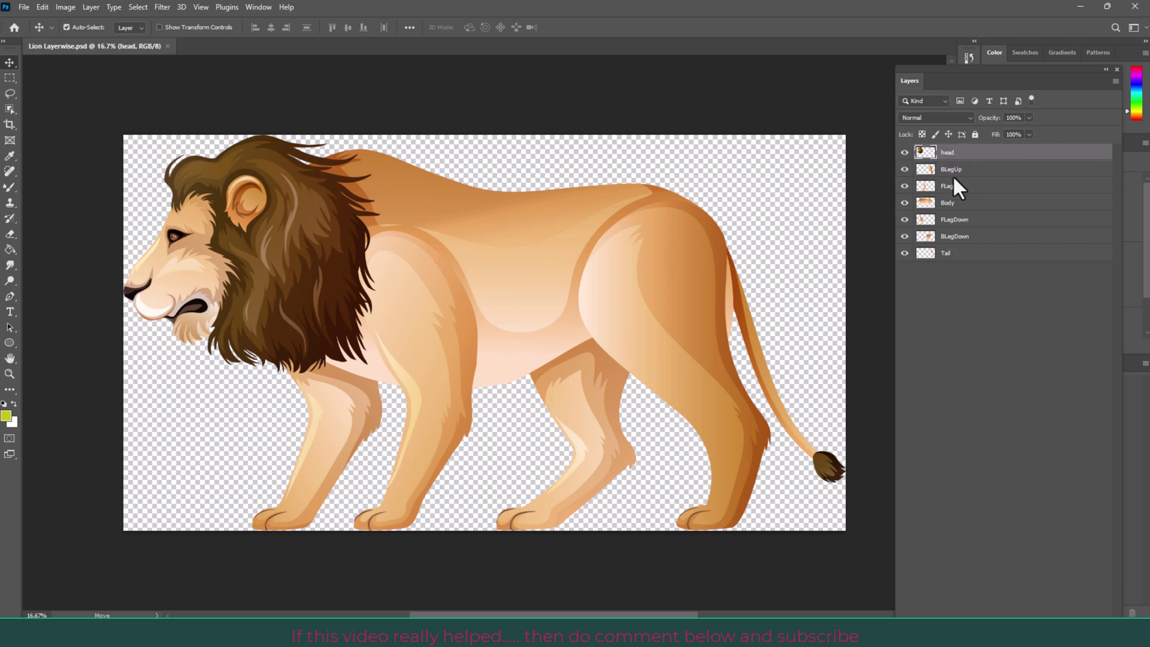
pyautogui.click(906, 152)
pyautogui.click(904, 152)
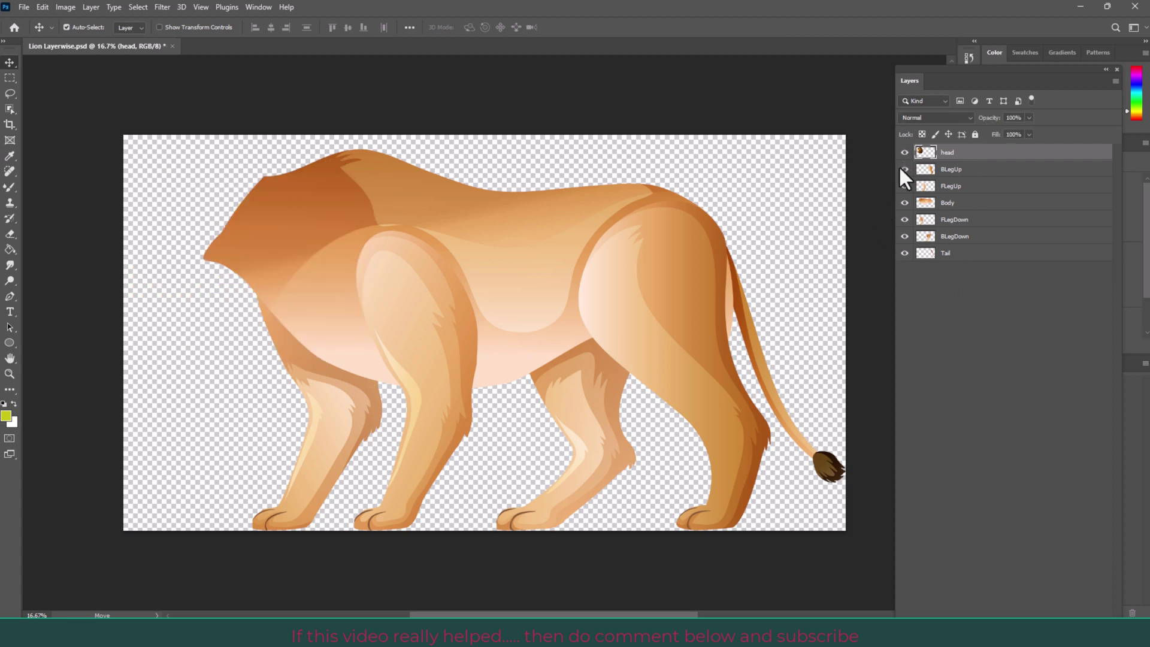
pyautogui.click(616, 313)
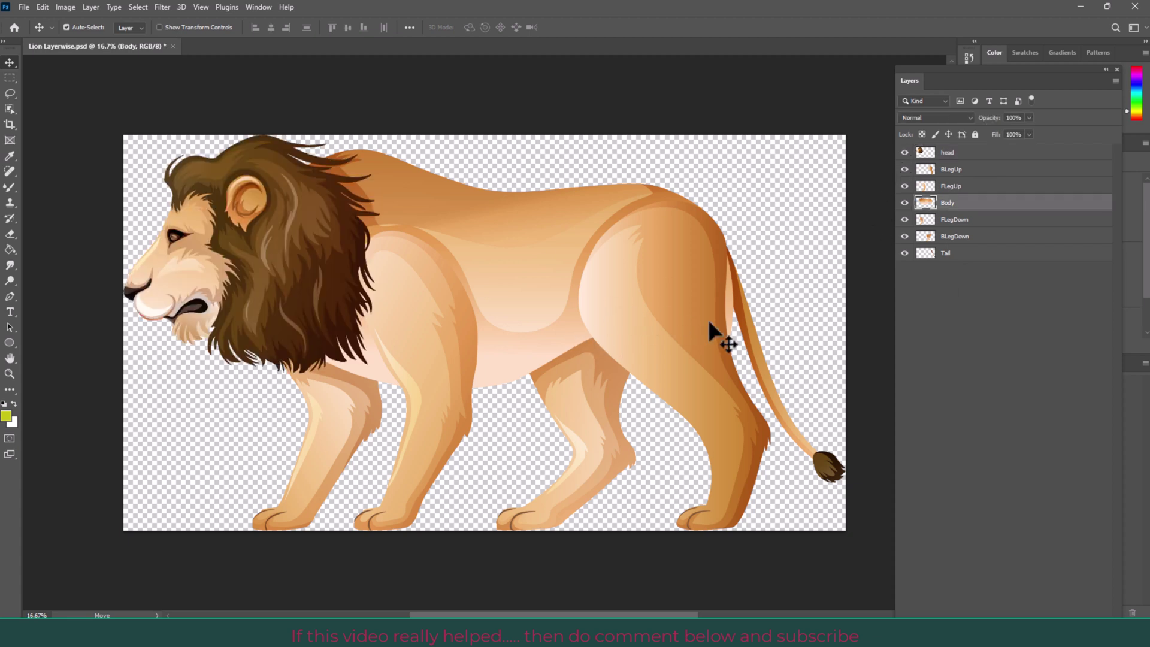